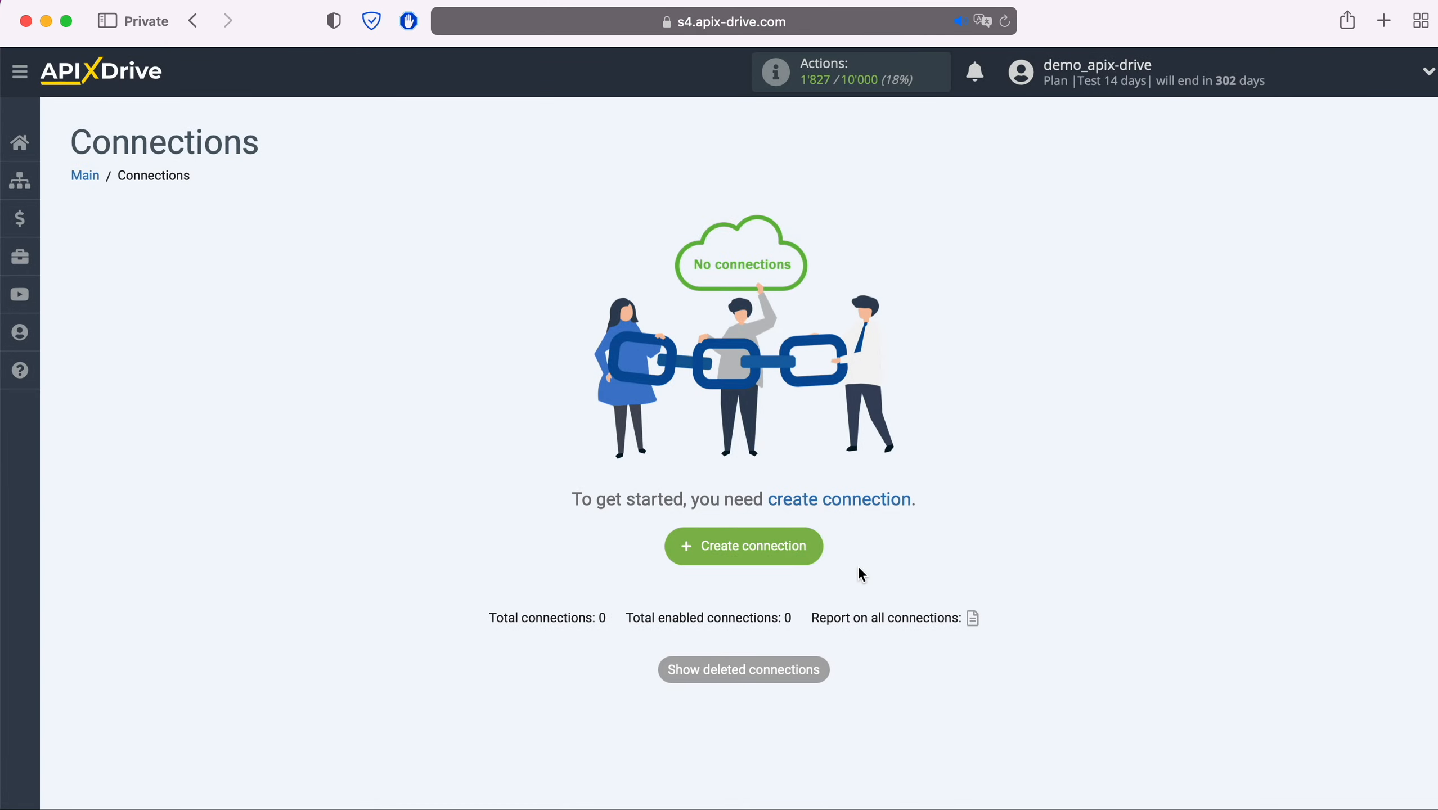
Create a new connection with Agile CRM as the source and the Get CONTACTS (new) action
left_click(809, 544)
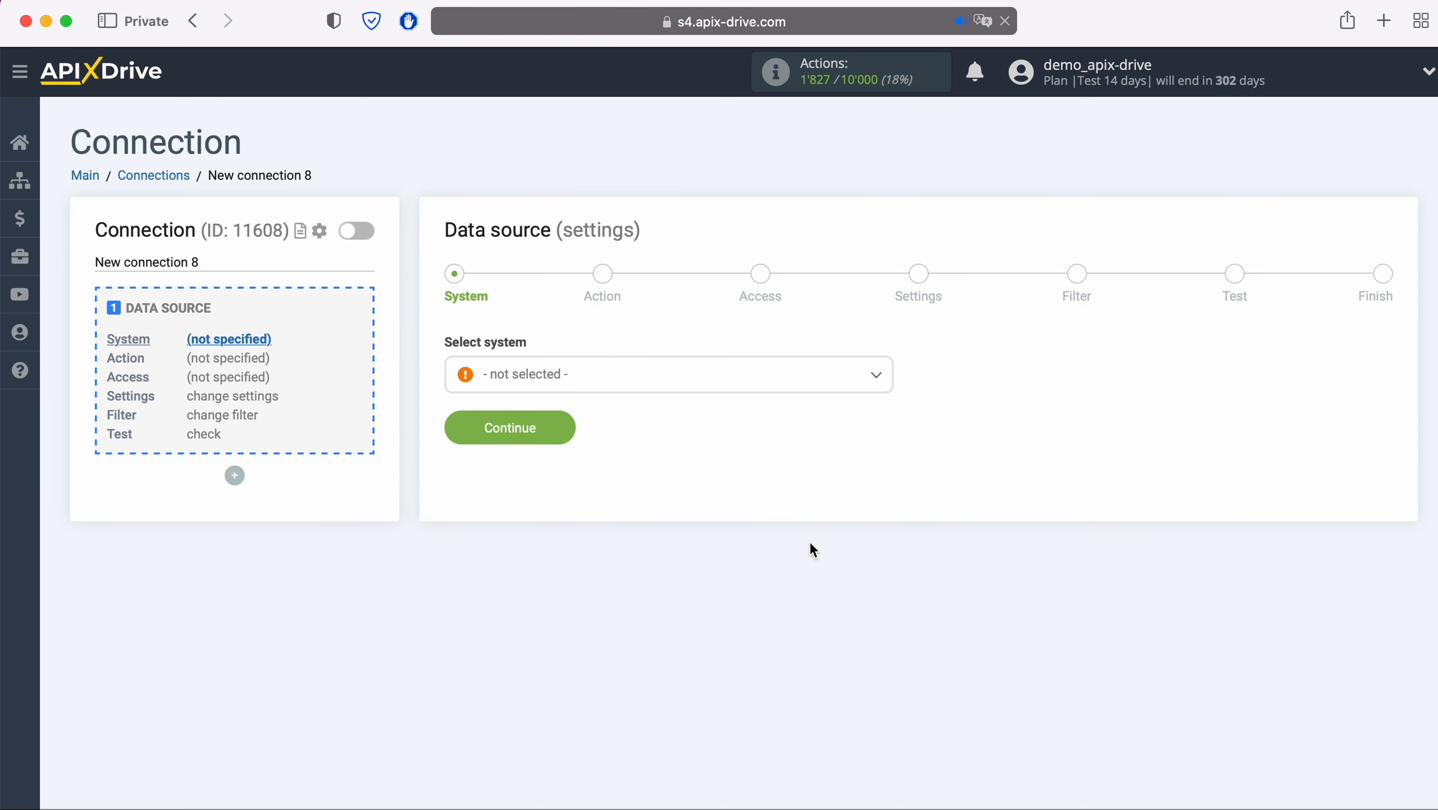
left_click(726, 375)
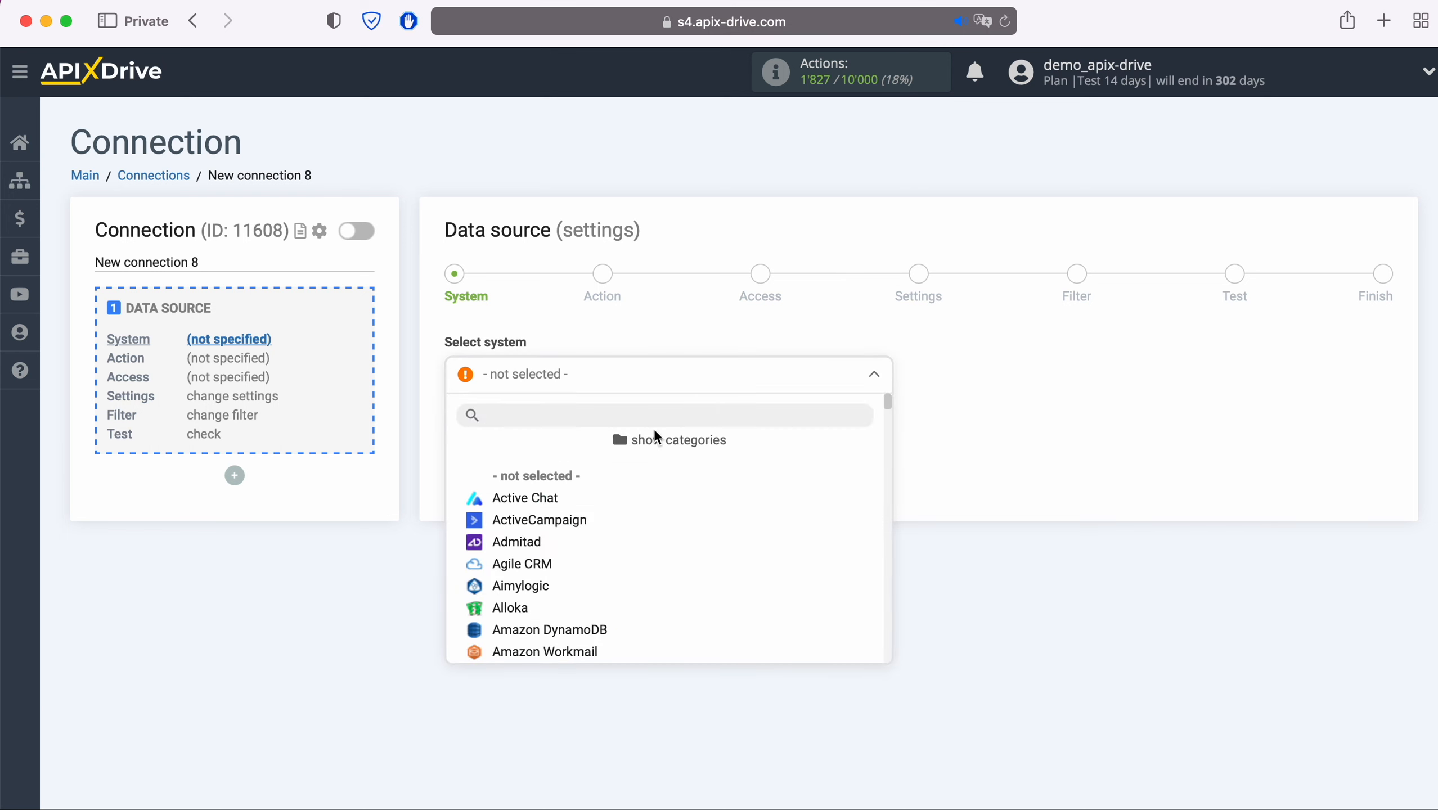
left_click(545, 564)
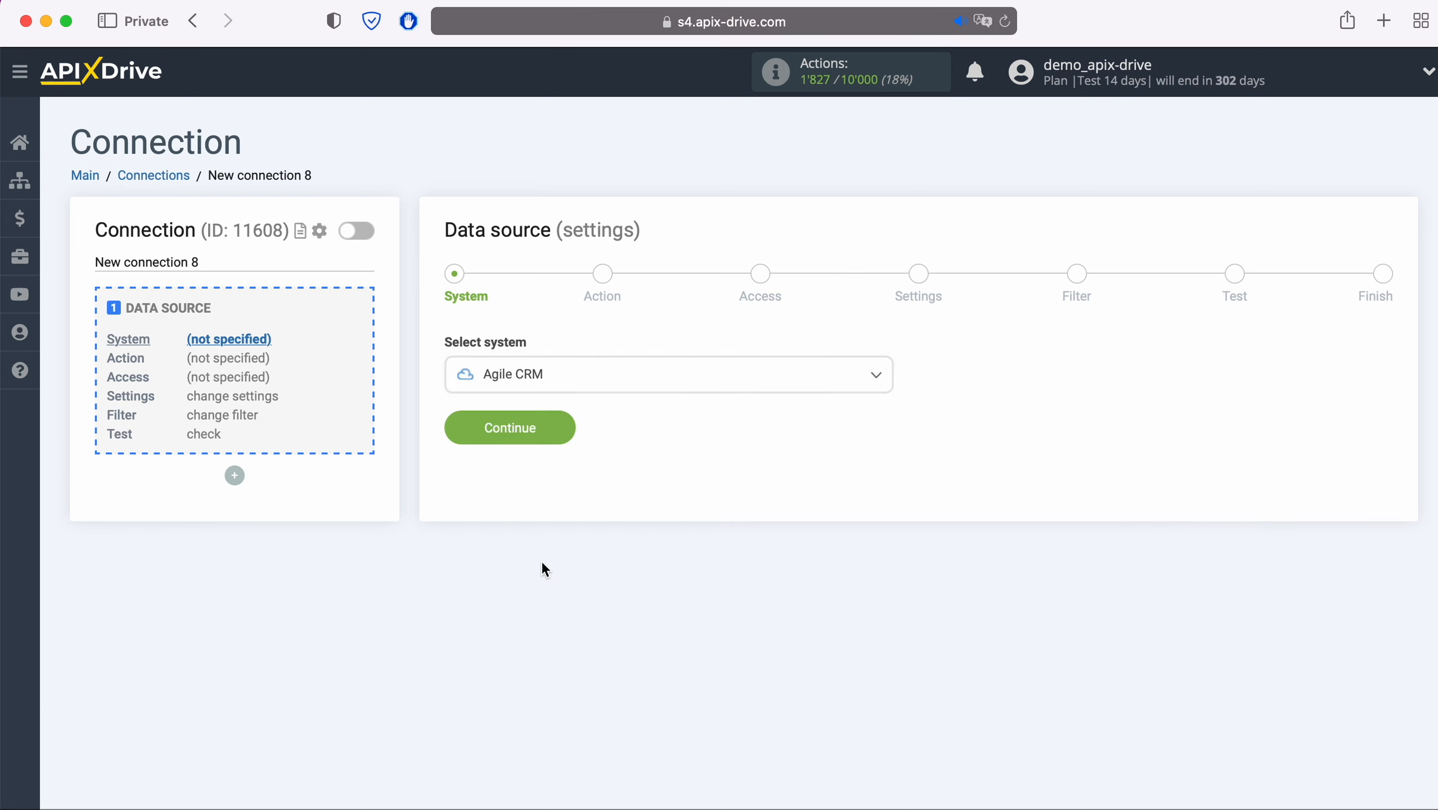
left_click(567, 431)
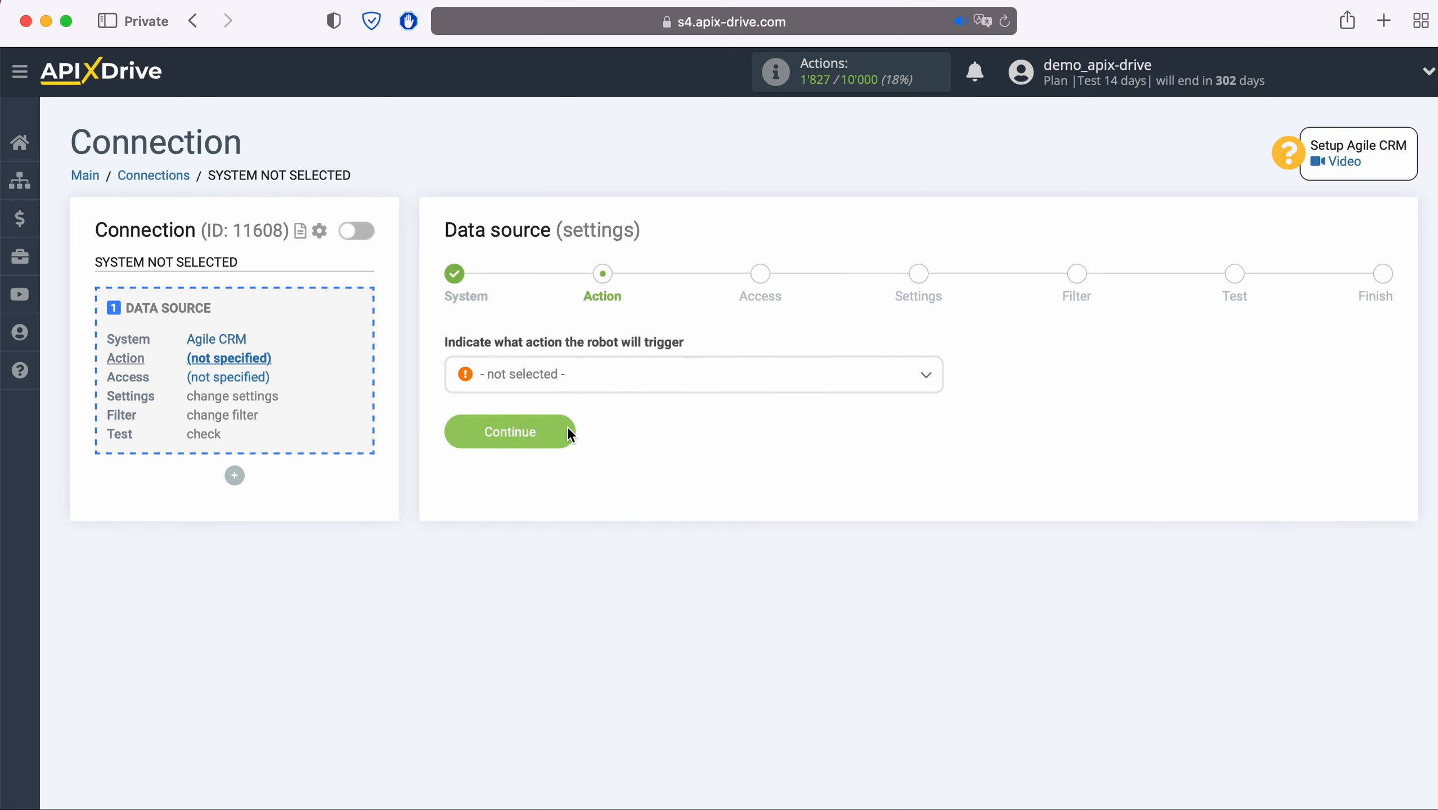
left_click(641, 382)
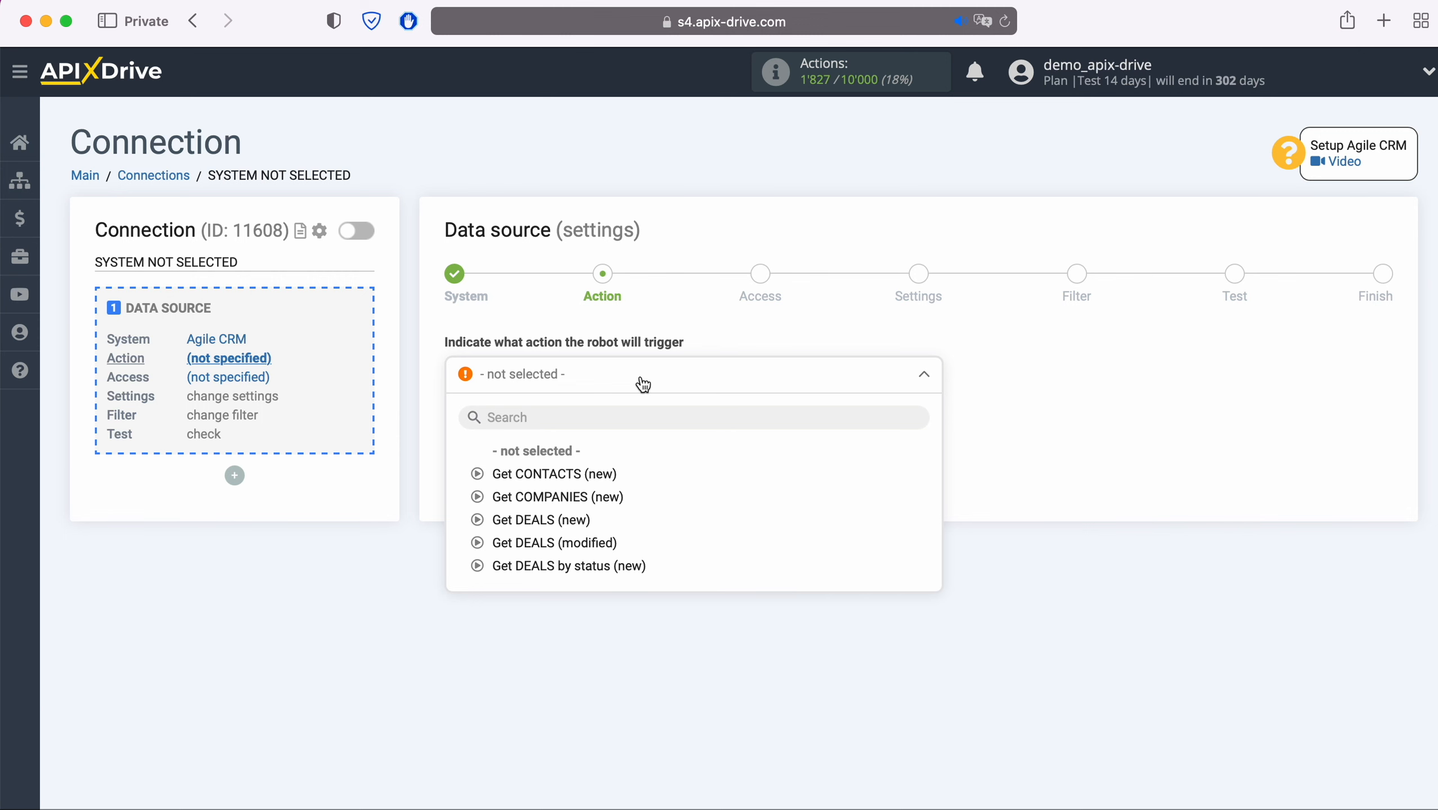
left_click(604, 474)
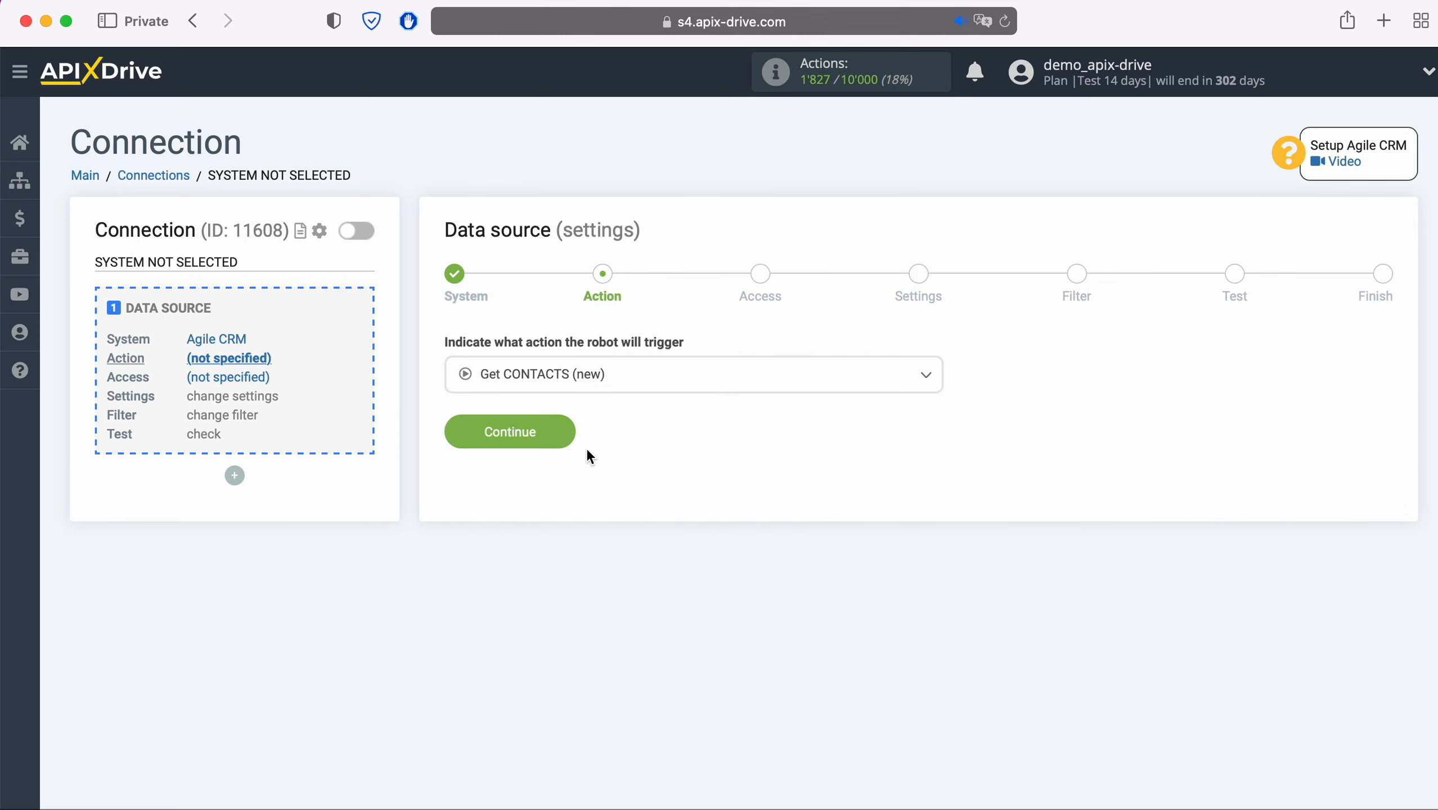
left_click(570, 429)
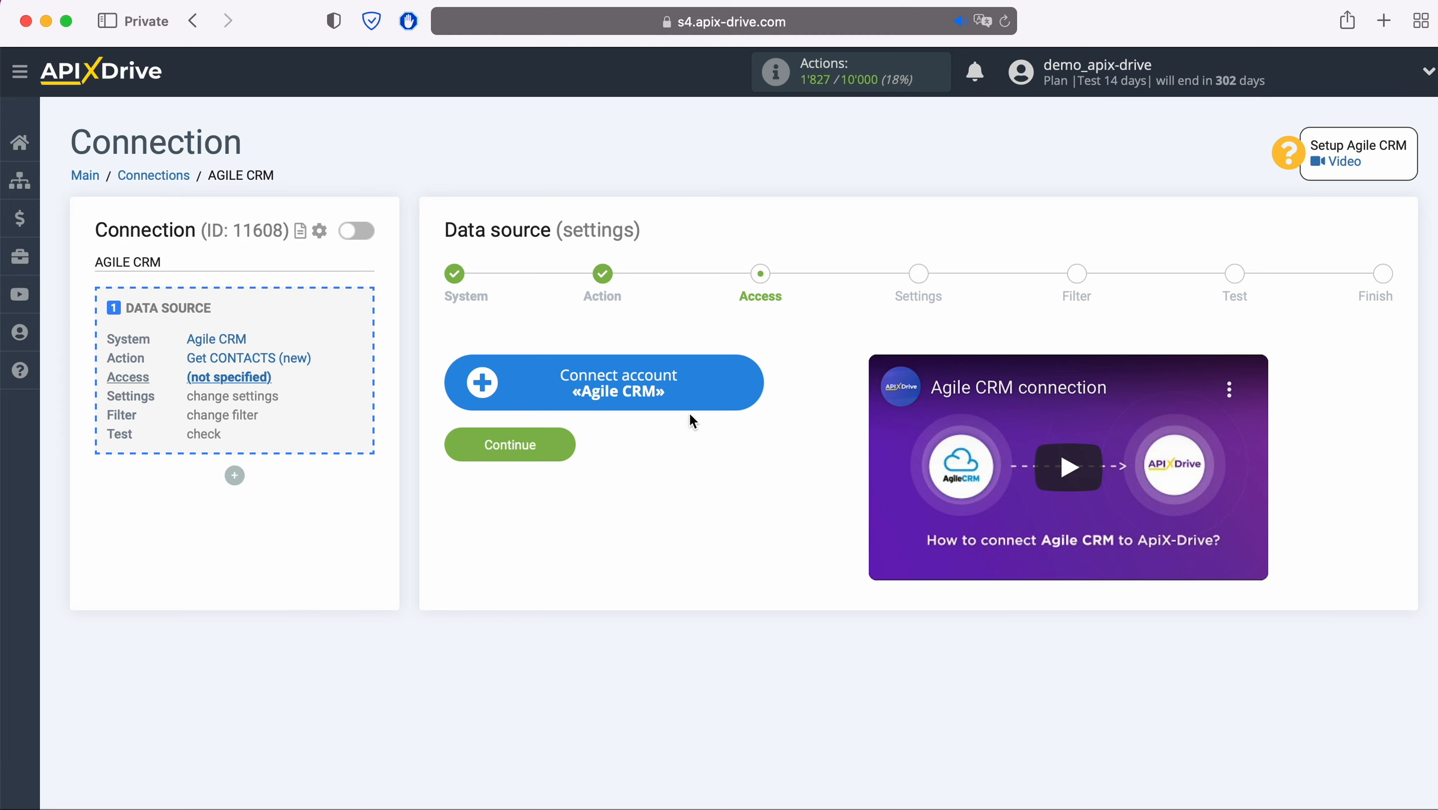
Copy the apixdrivecom subdomain from the Agile CRM address into the account's Domain field
left_click(747, 382)
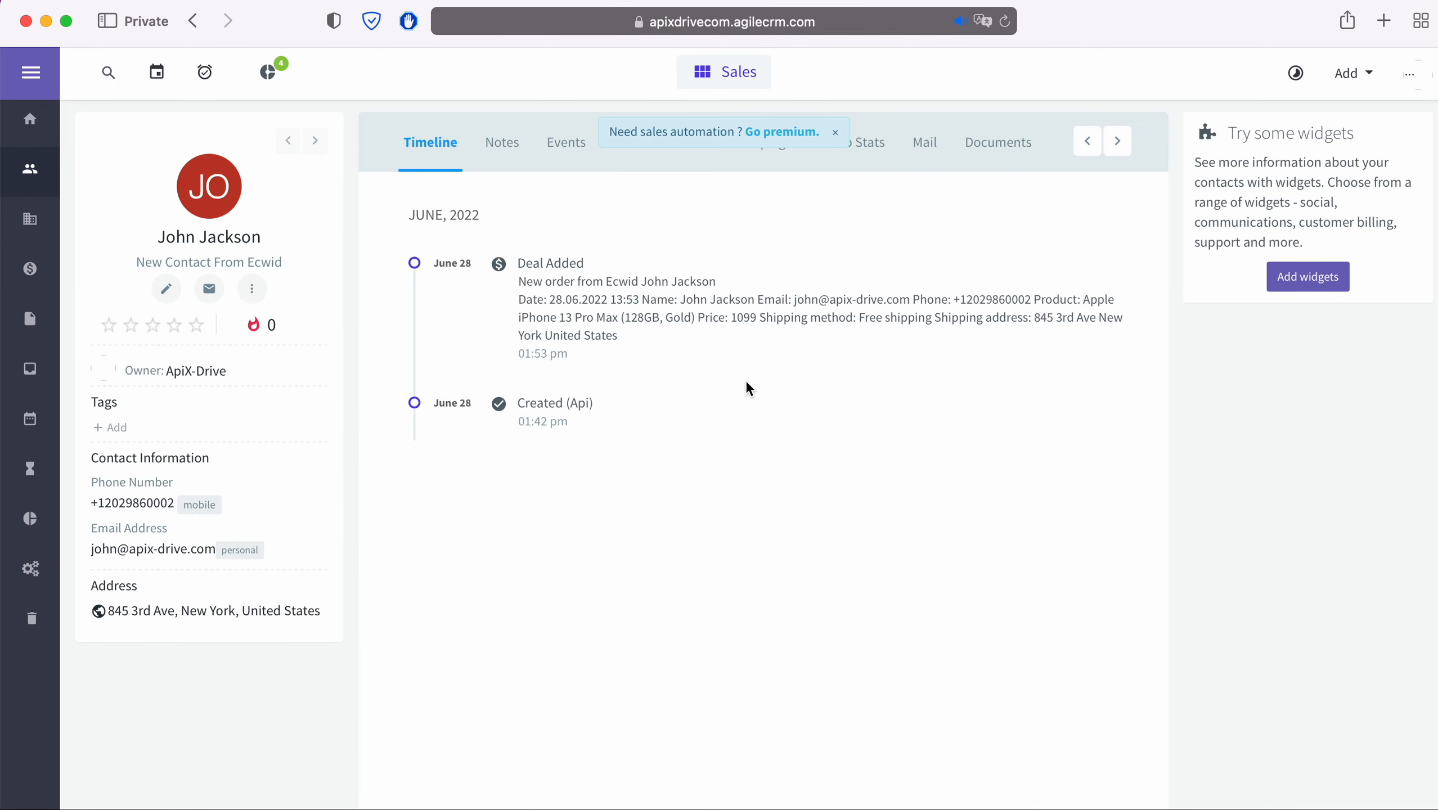
left_click(890, 22)
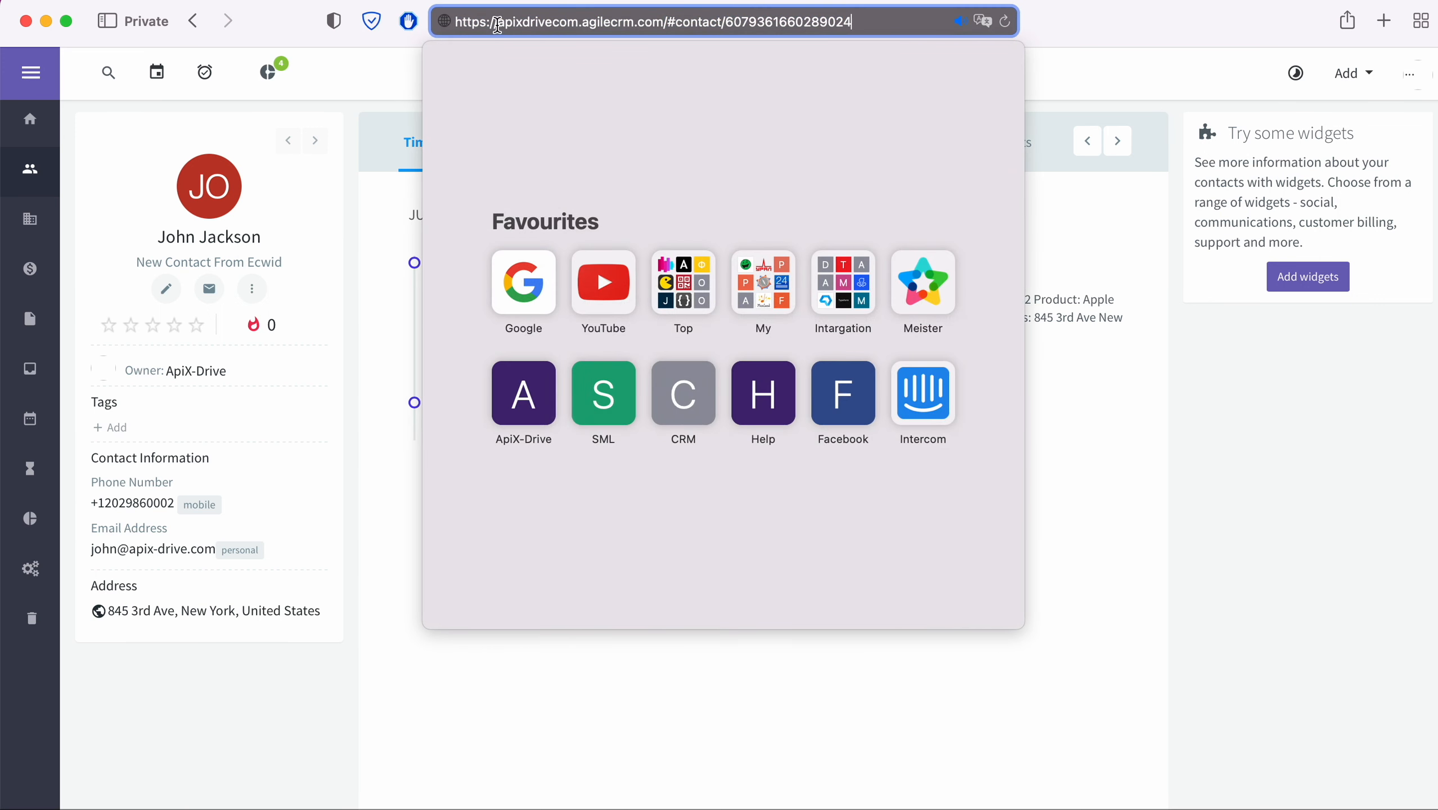
left_click_drag(498, 21, 574, 23)
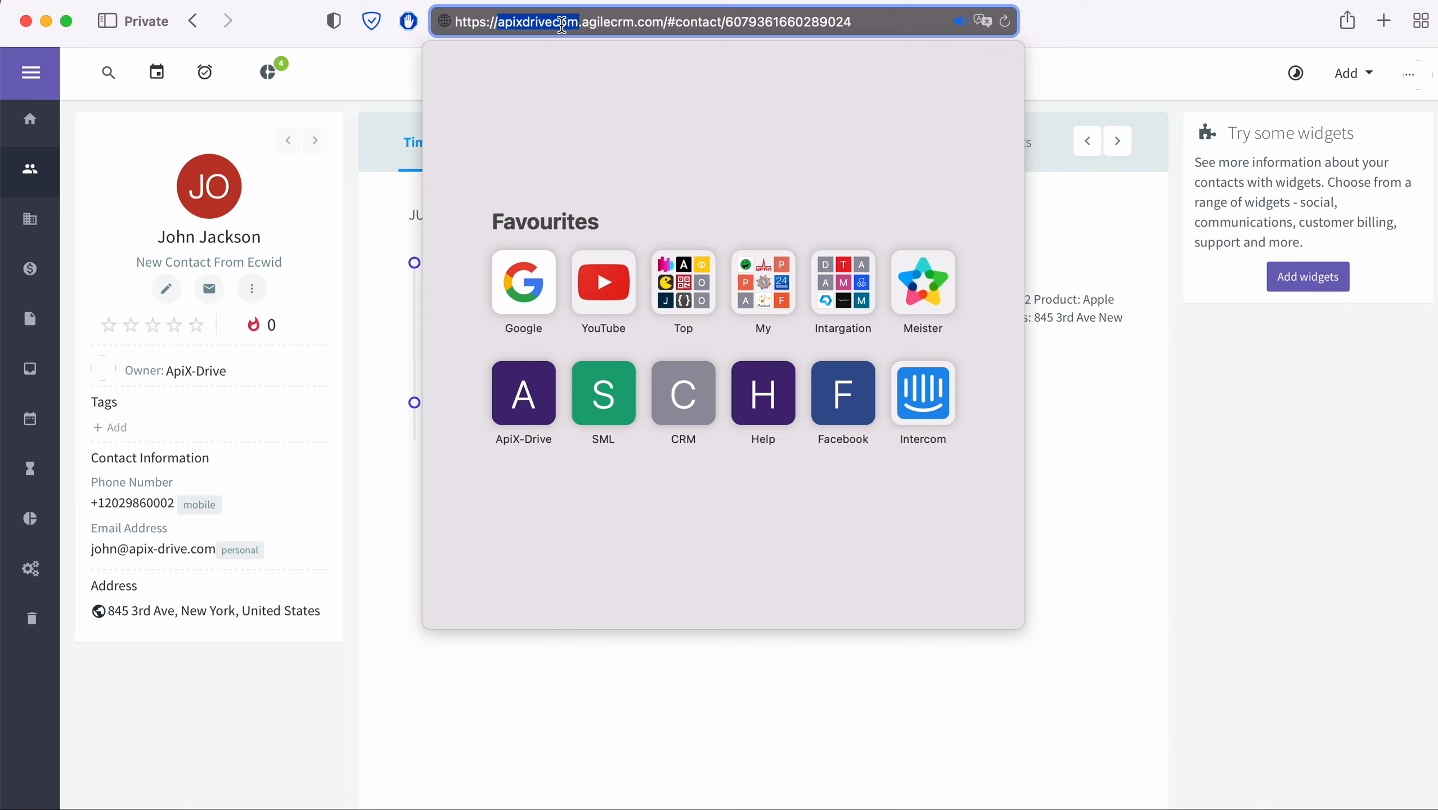
right_click(562, 23)
left_click(603, 62)
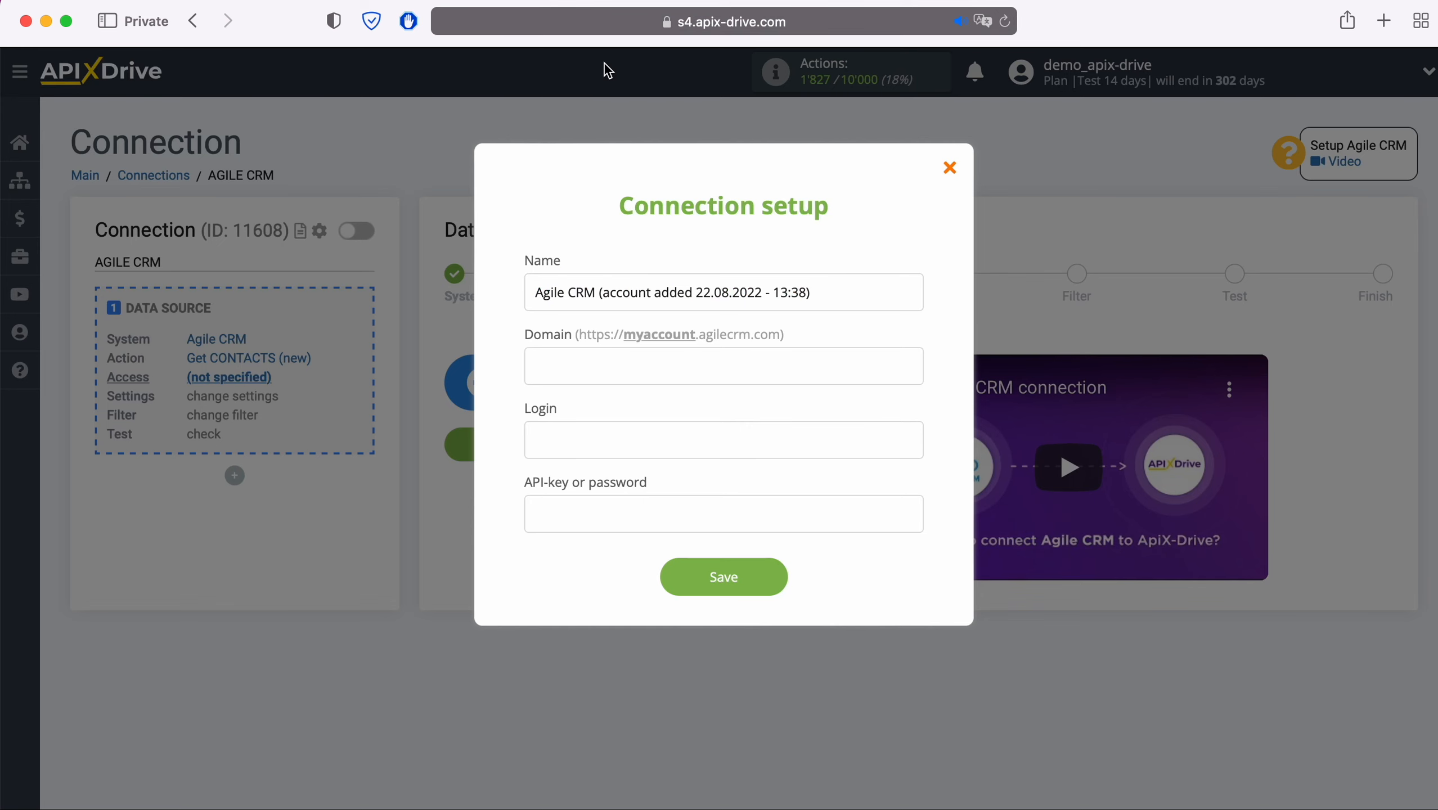
right_click(570, 369)
left_click(604, 432)
Enter the Agile CRM login e-mail in the access form
left_click(612, 434)
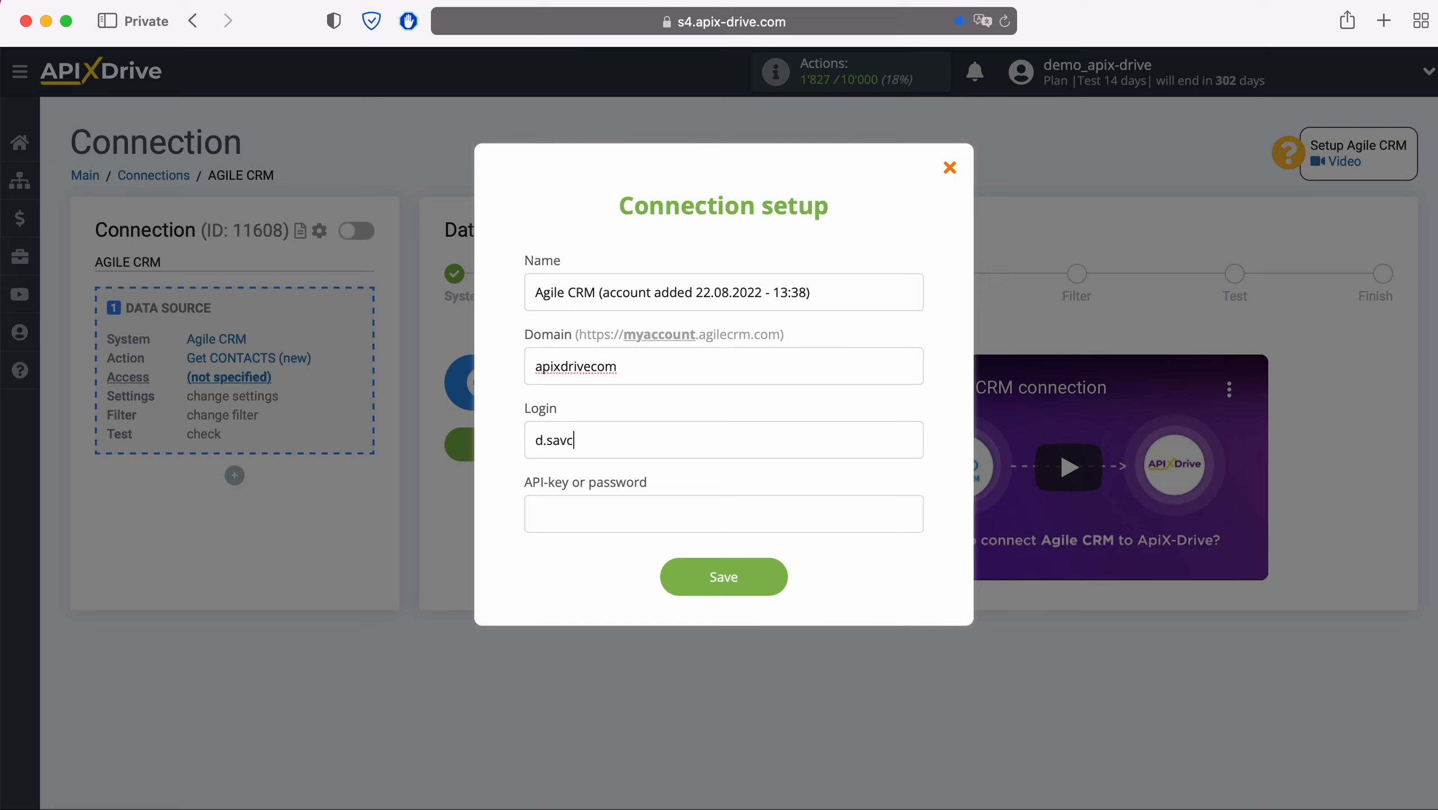
left_click(574, 507)
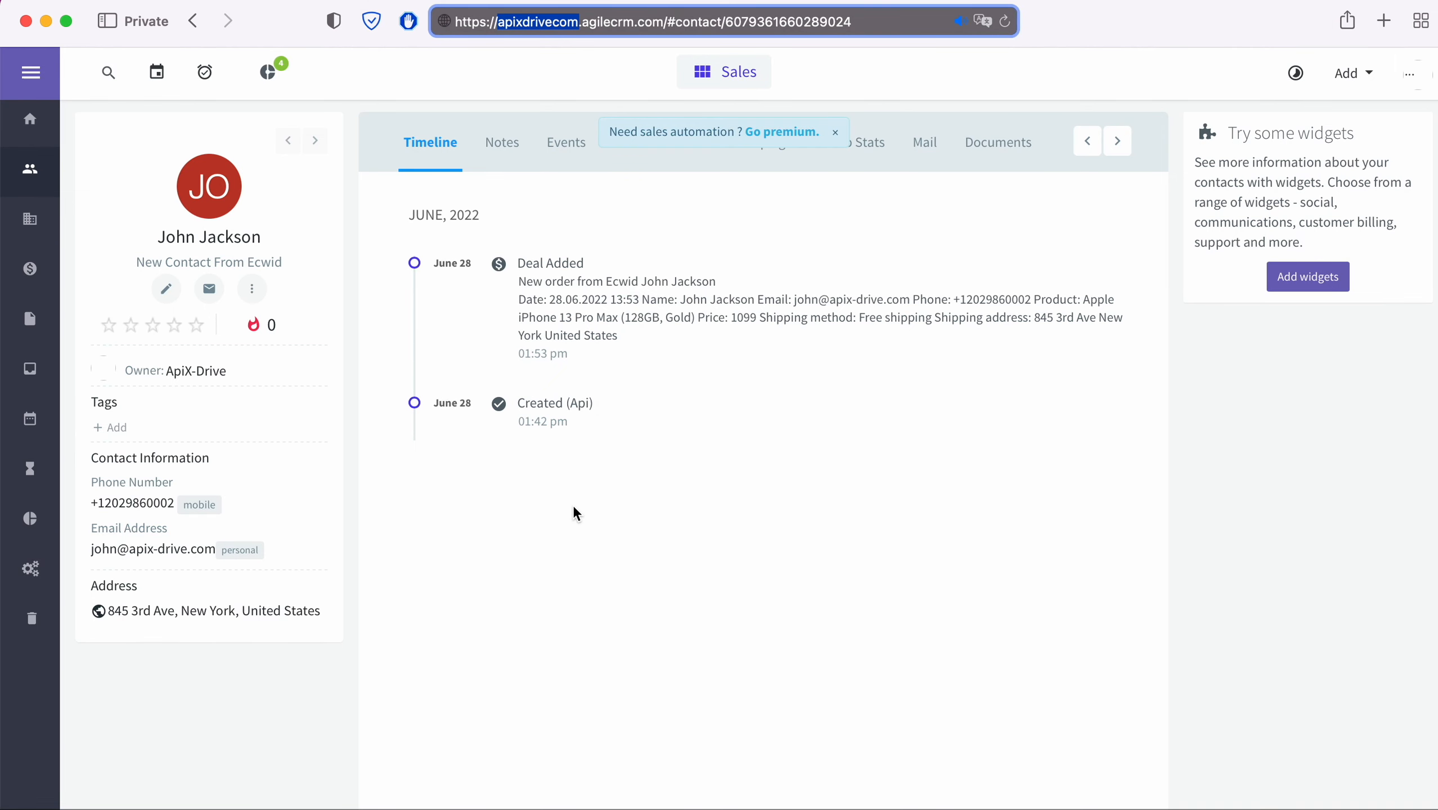
Copy the REST API key from Agile CRM's Admin Settings > Developers & API page
left_click(1409, 75)
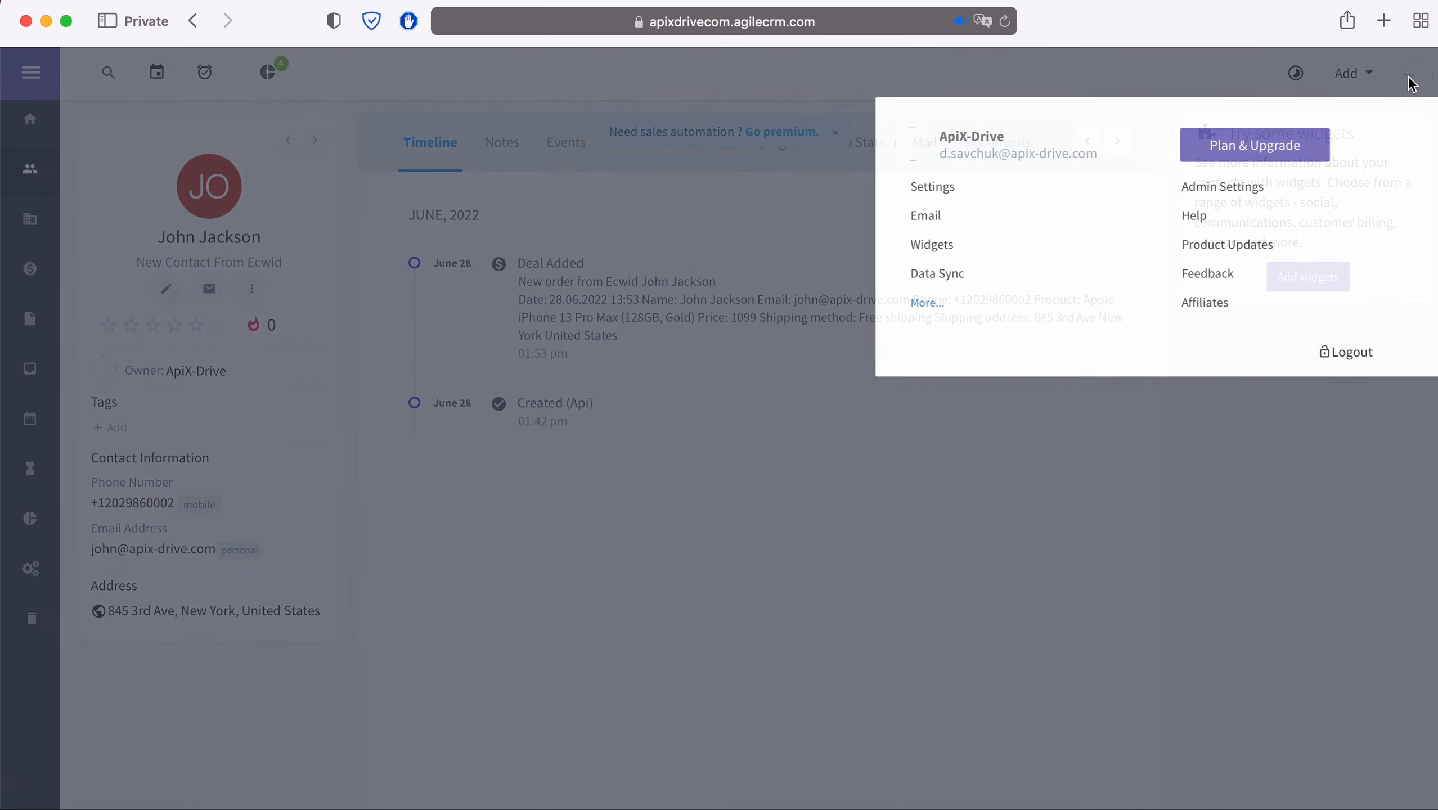
left_click(1265, 189)
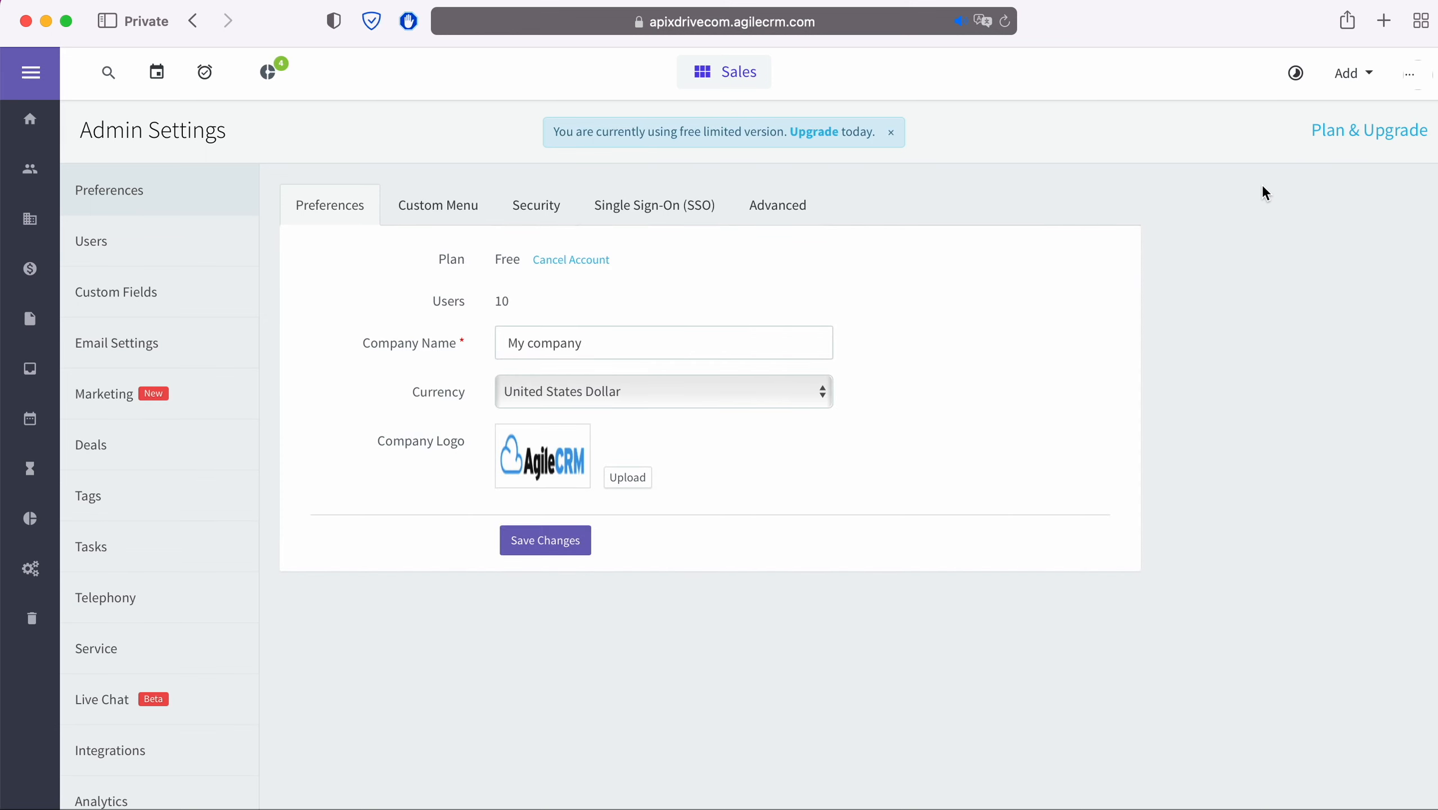
scroll(209, 498, "down", 3)
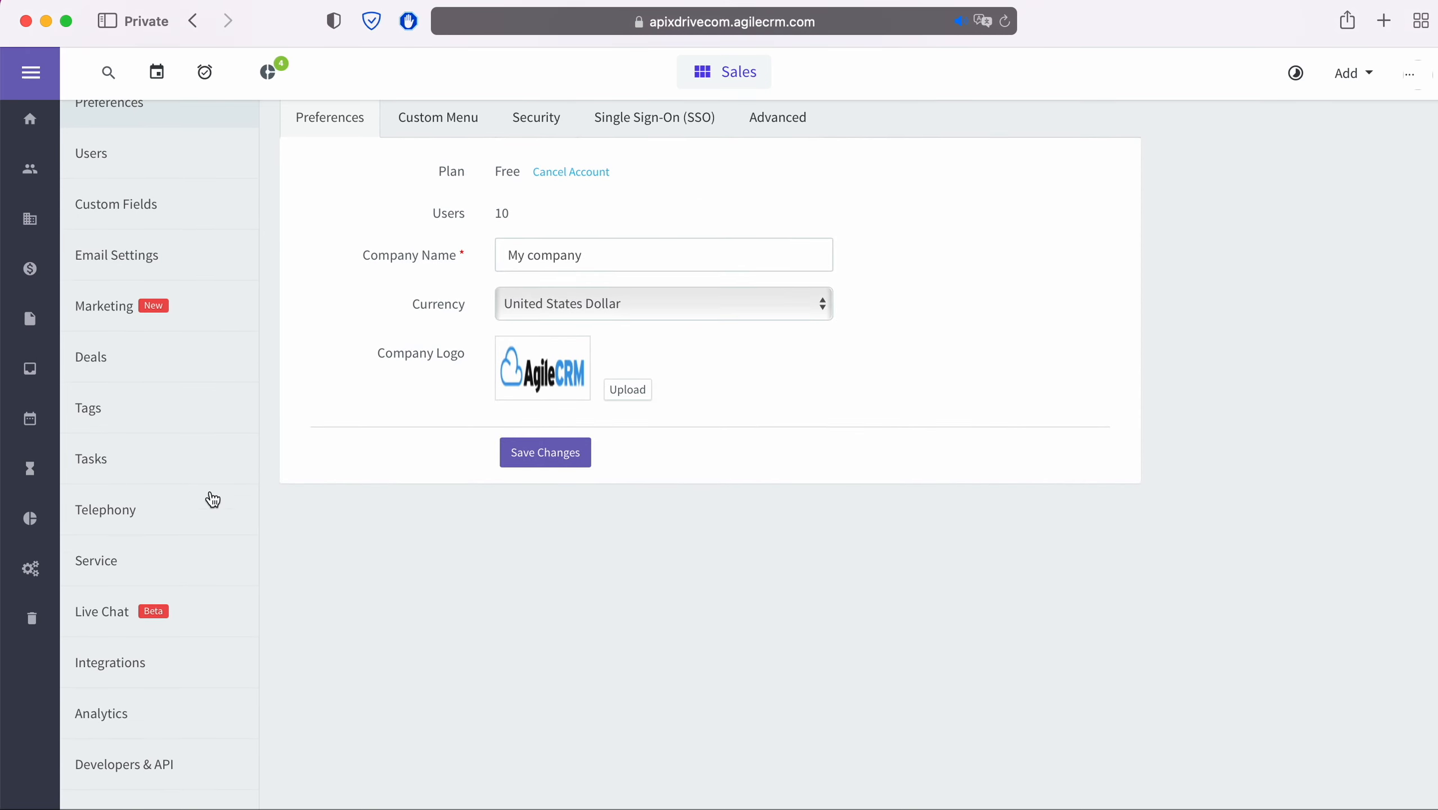
left_click(162, 766)
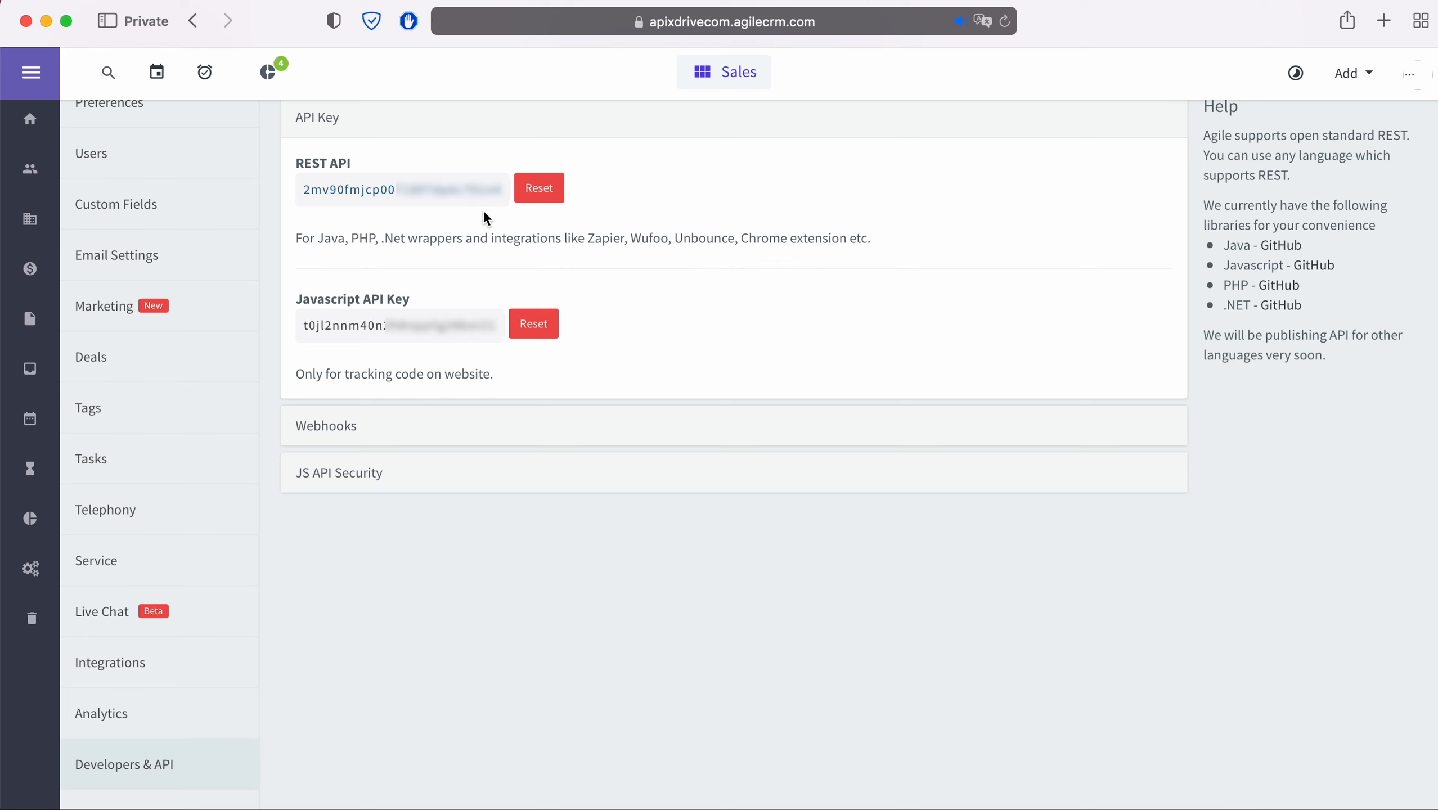
left_click_drag(501, 192, 302, 192)
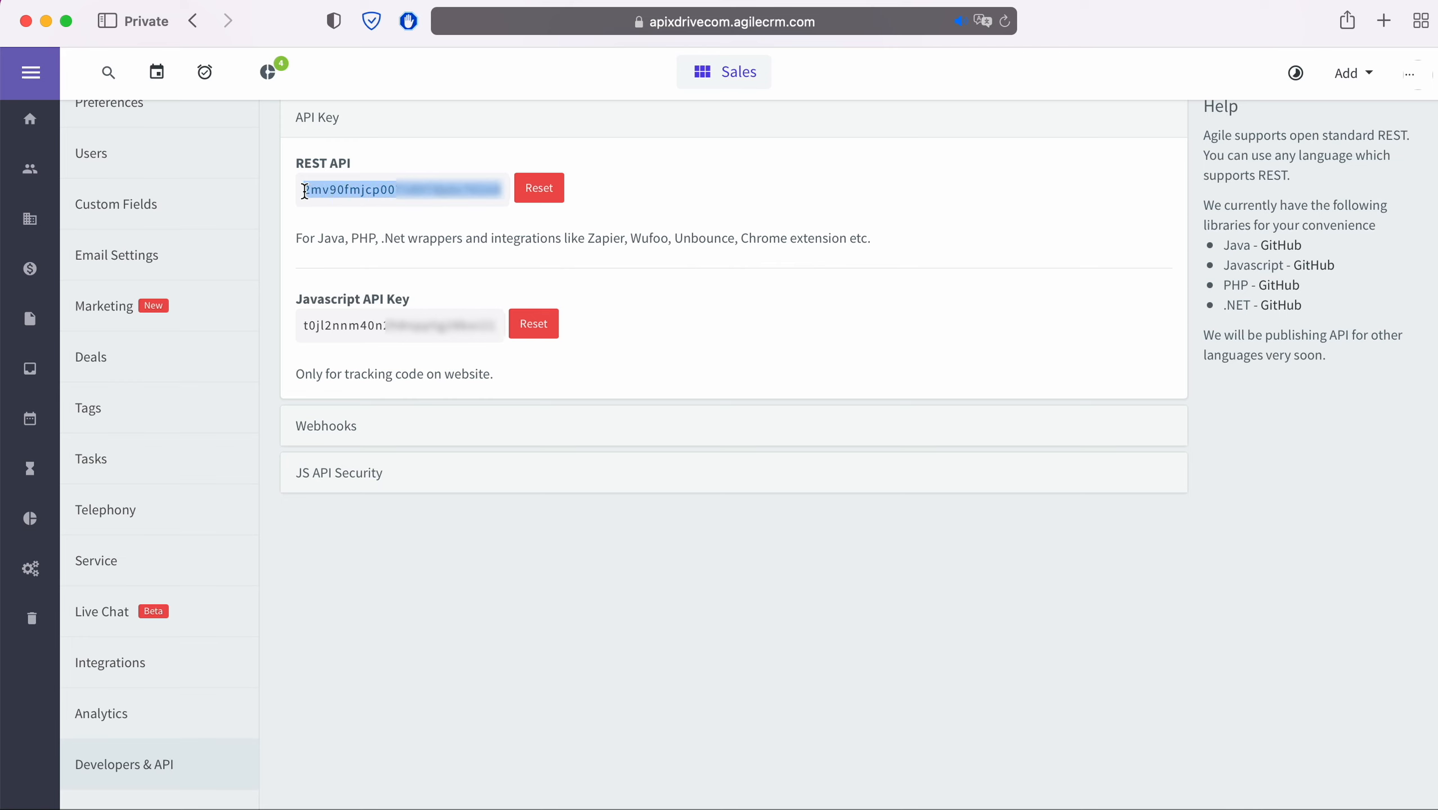
right_click(320, 190)
left_click(359, 278)
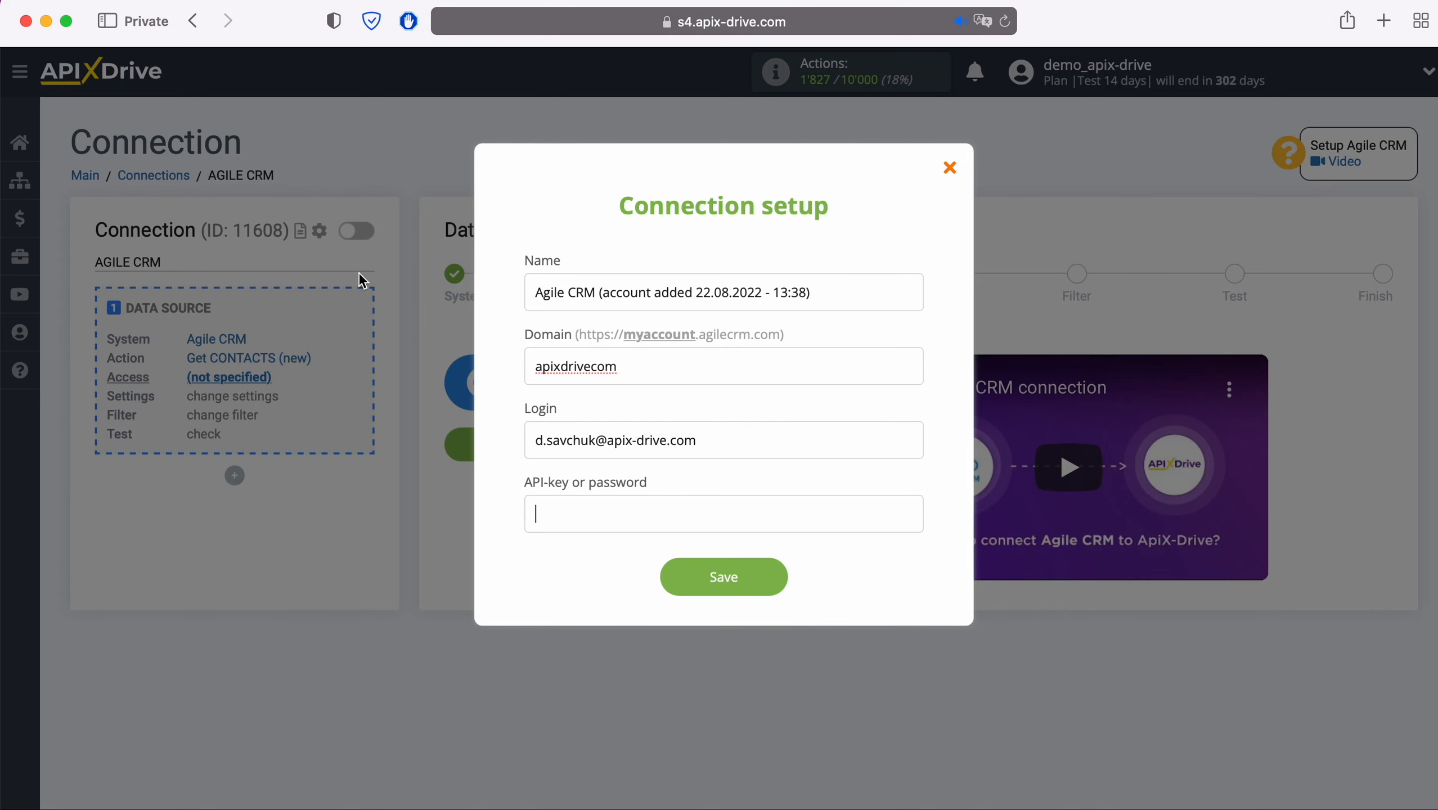
Paste the REST API key into the API-key field and save the Agile CRM connection
right_click(556, 495)
left_click(595, 555)
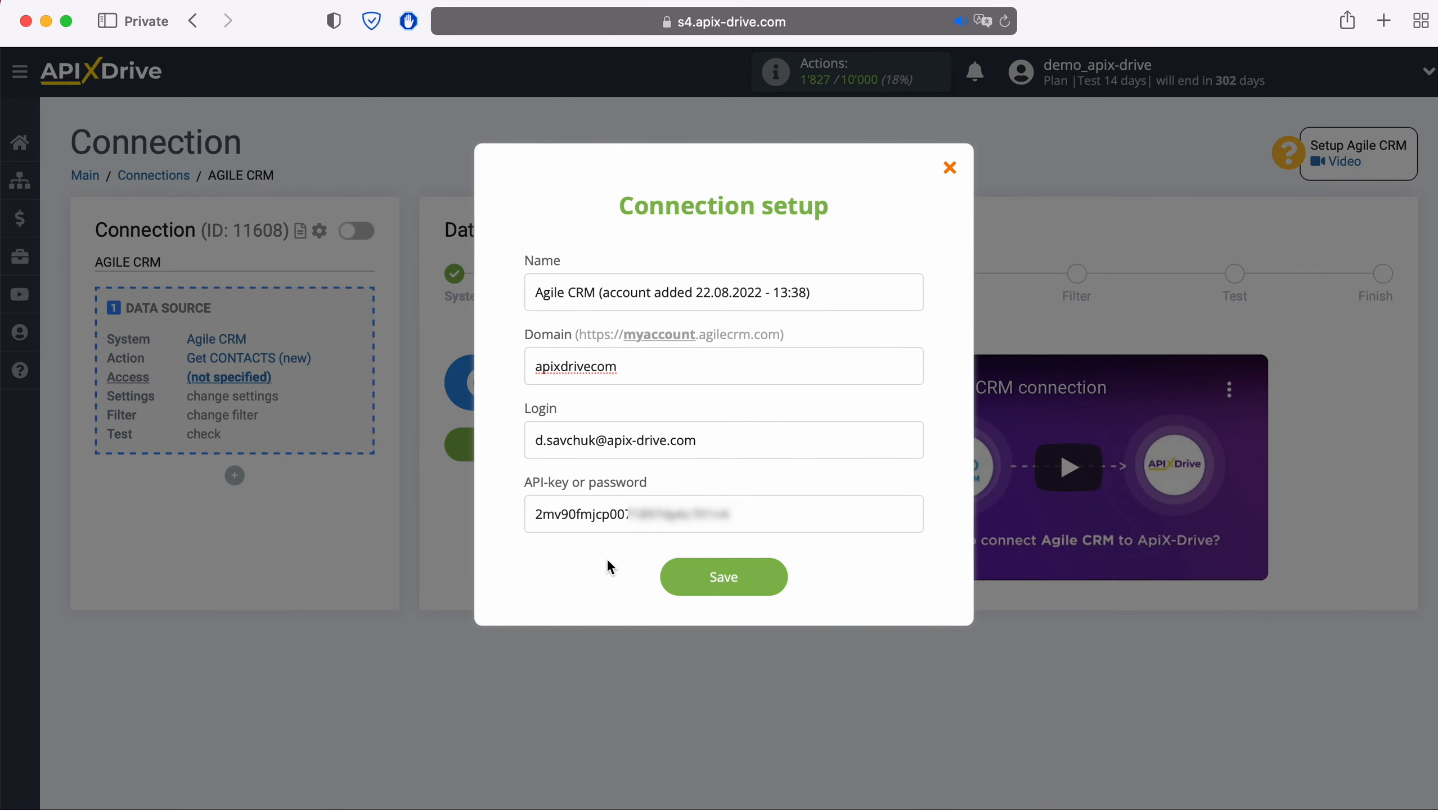
left_click(778, 572)
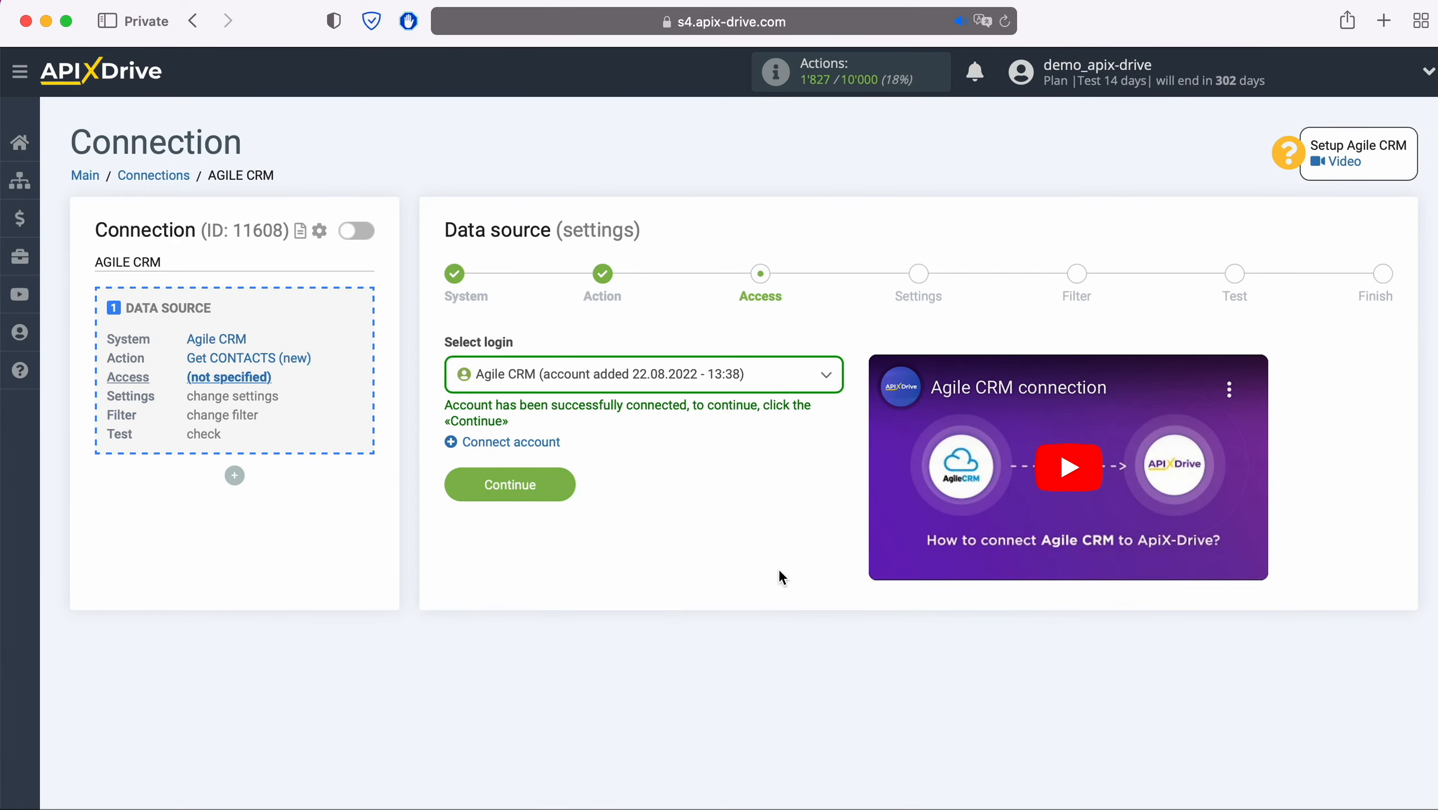
Select the connected Agile CRM login as access and proceed to Settings
left_click(761, 374)
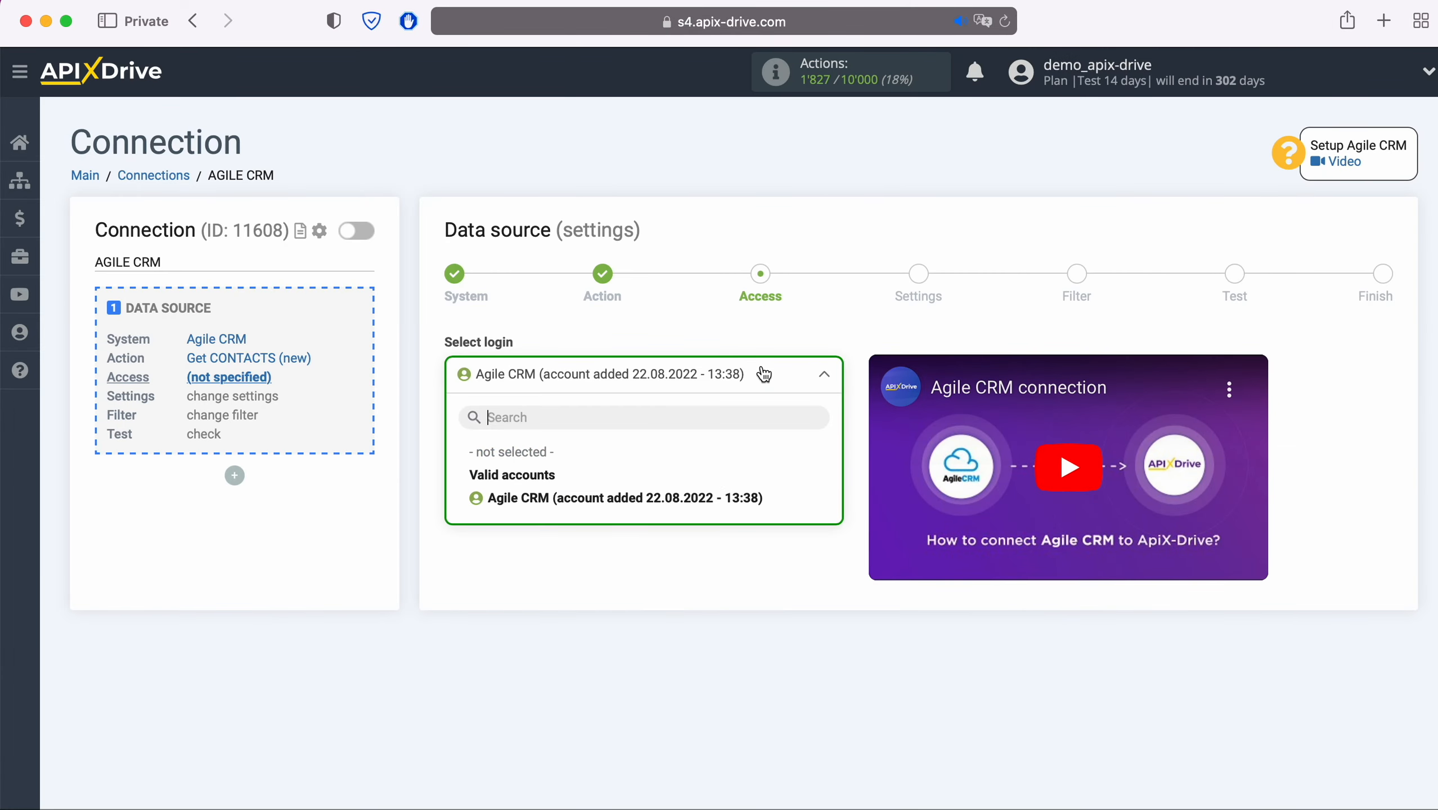
left_click(715, 494)
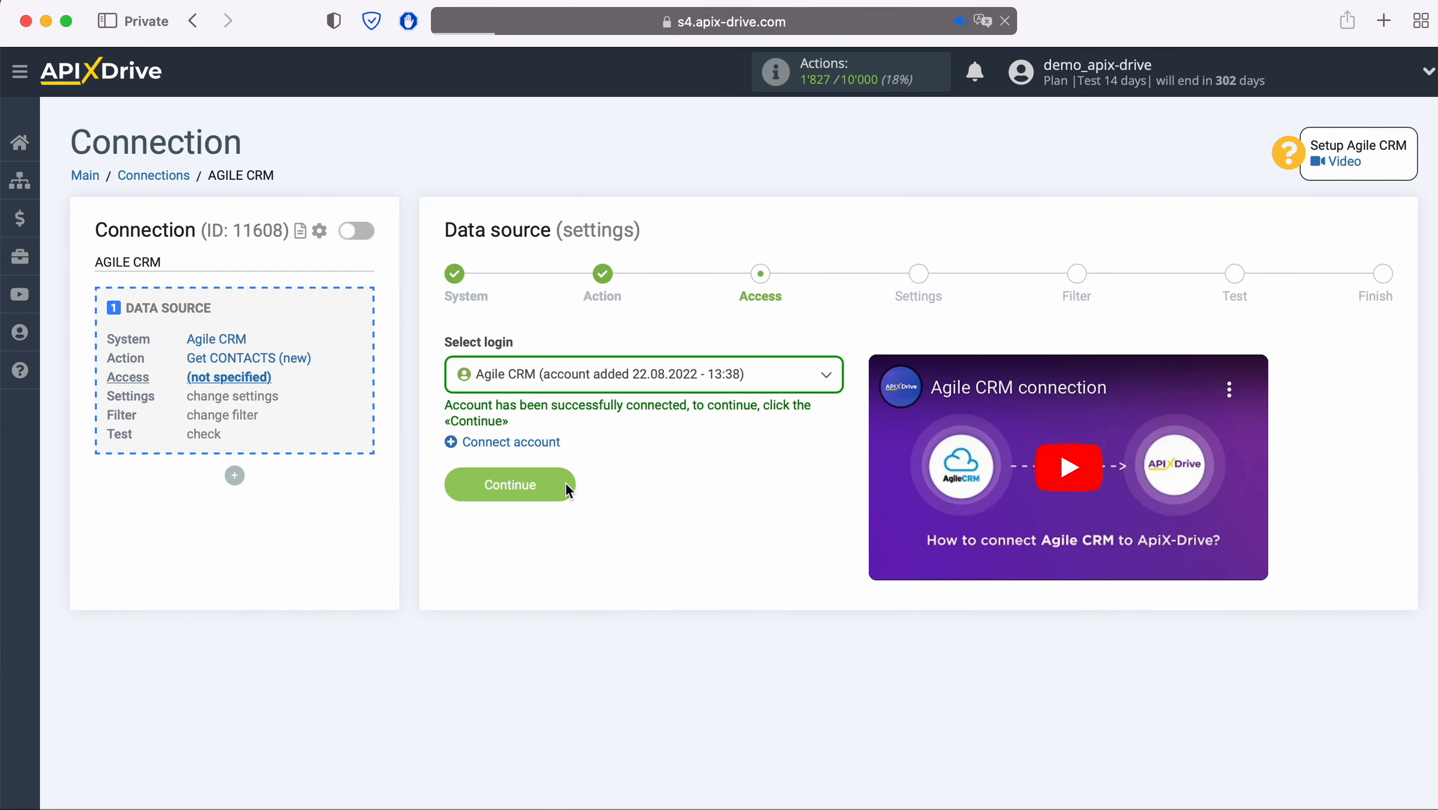
left_click(565, 482)
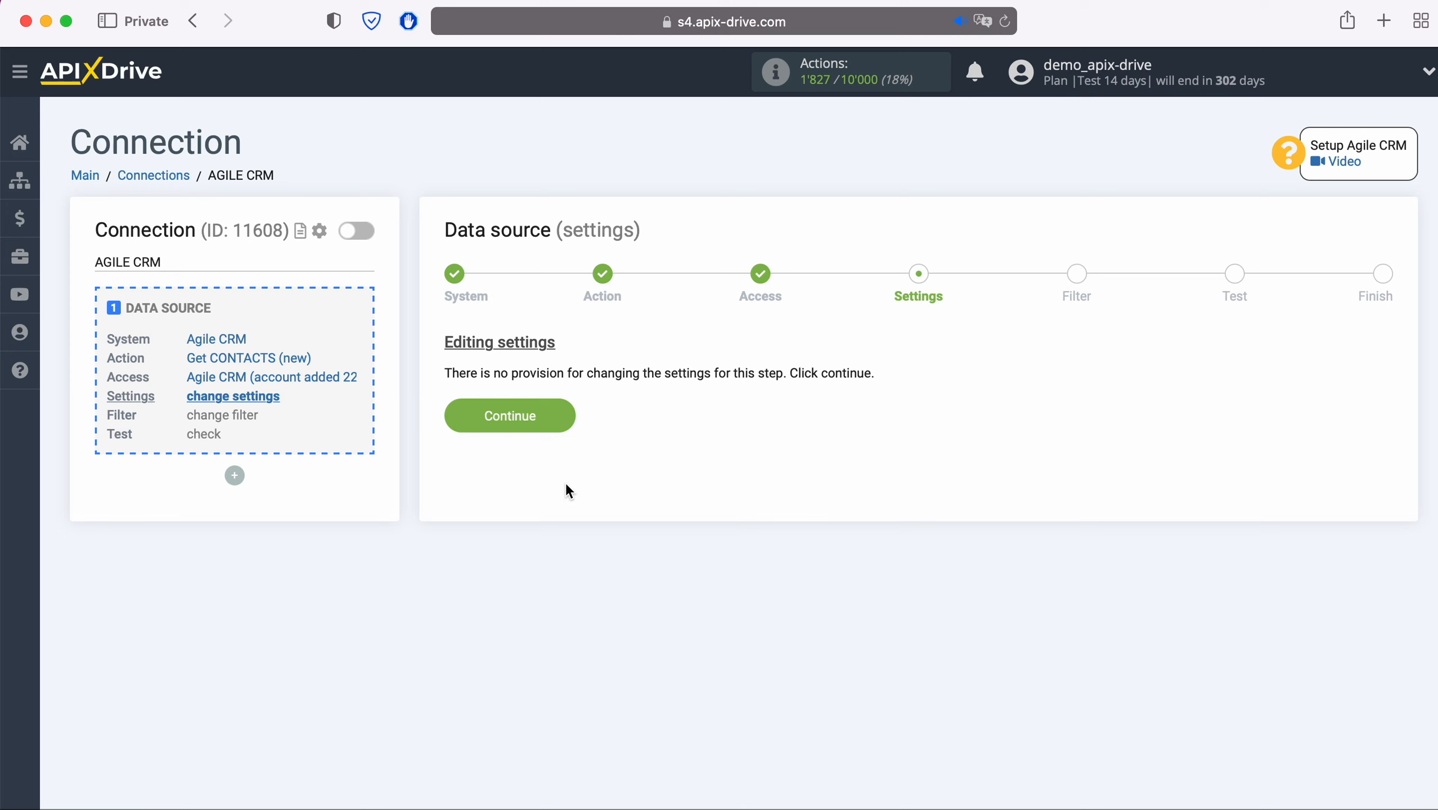
Skip settings and filter, accept the Agile CRM test contact data, and start the destination setup
left_click(565, 417)
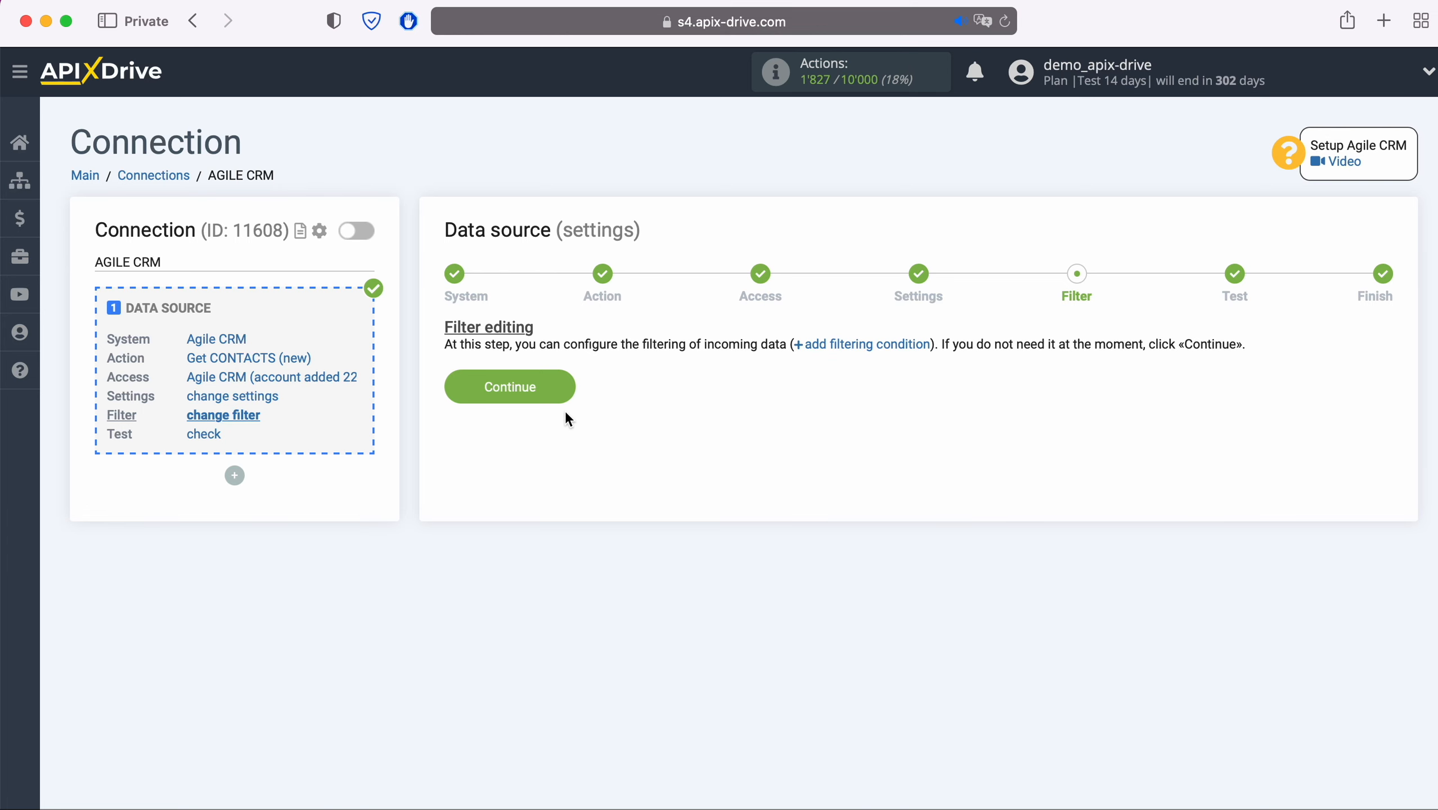
left_click(562, 382)
scroll(561, 380, "down", 3)
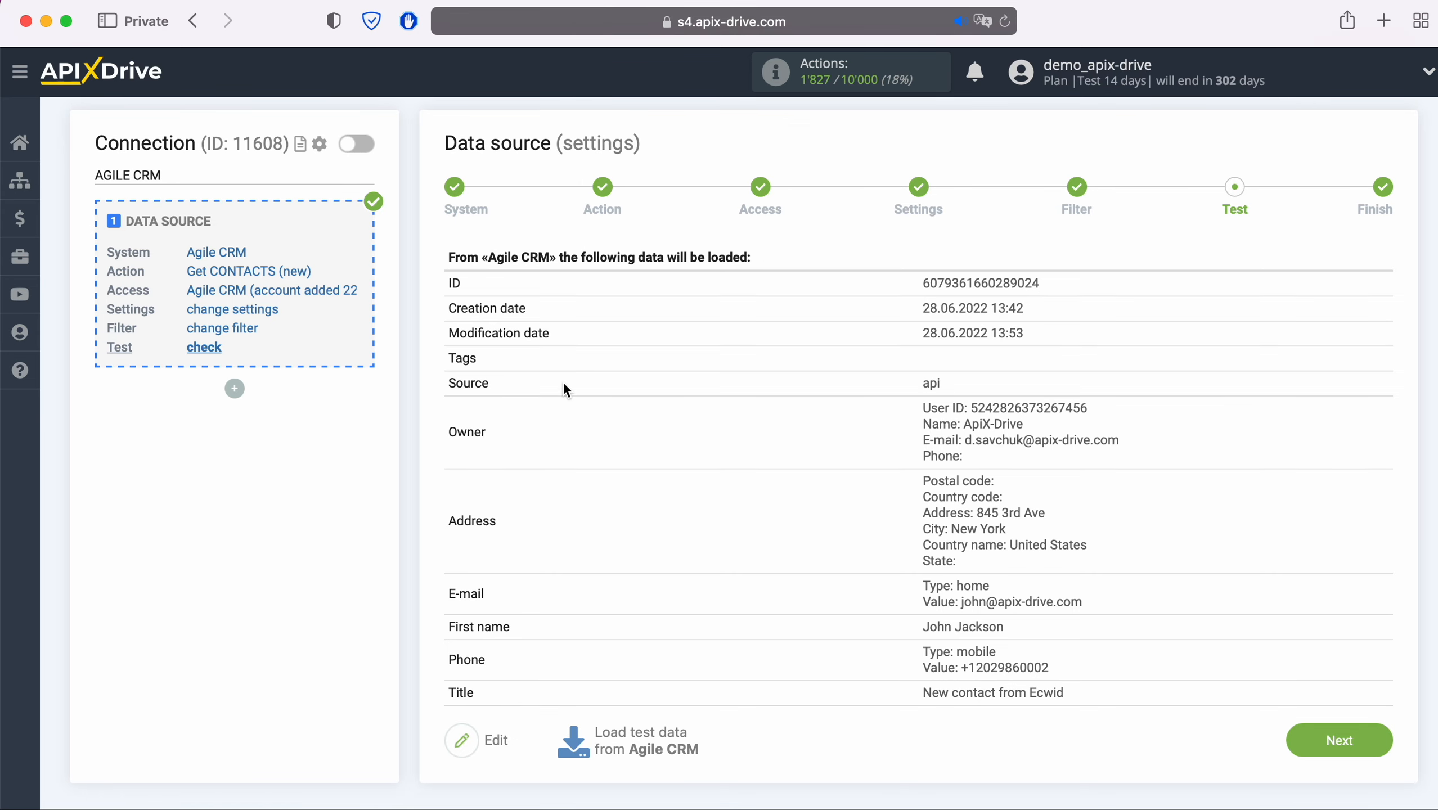
left_click(1375, 740)
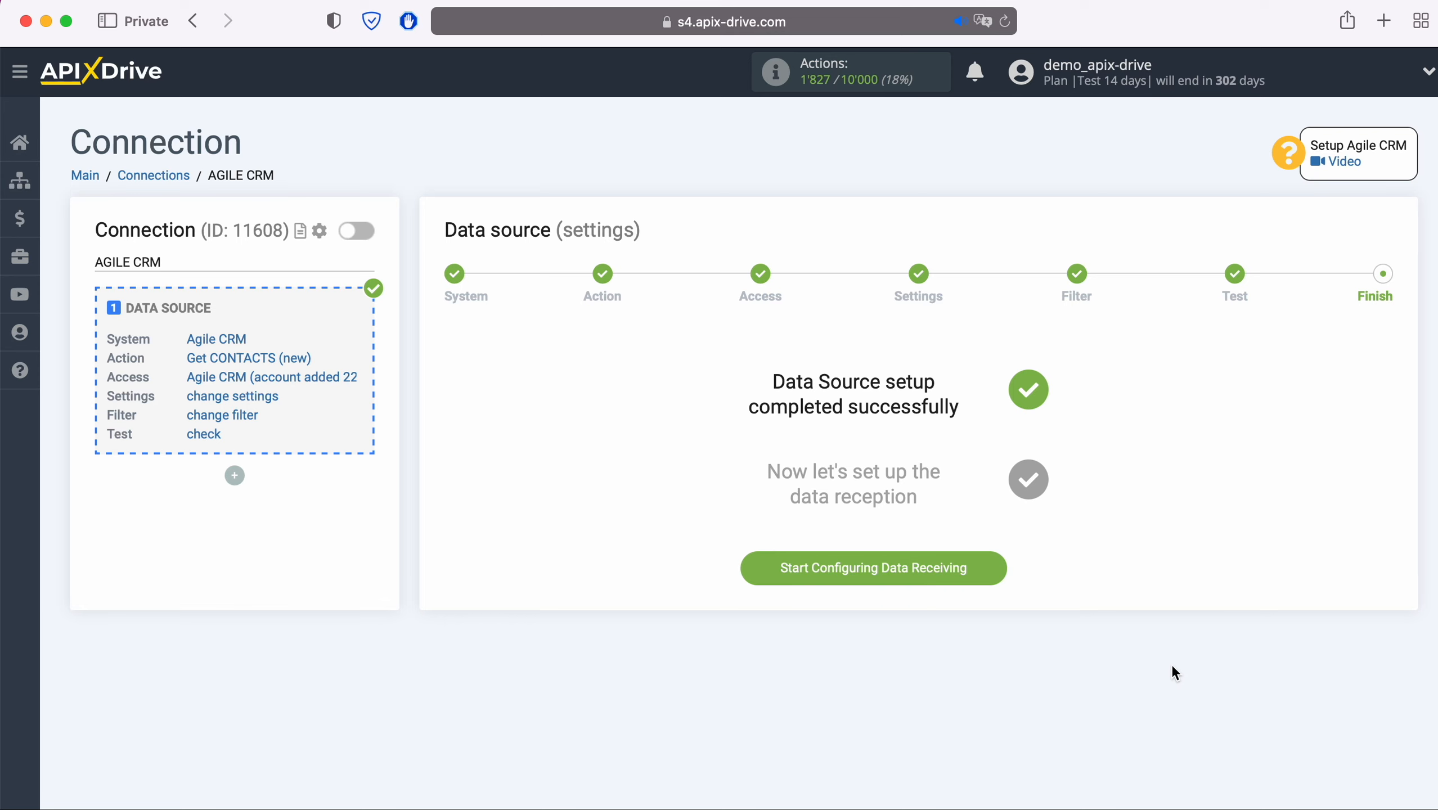
left_click(996, 565)
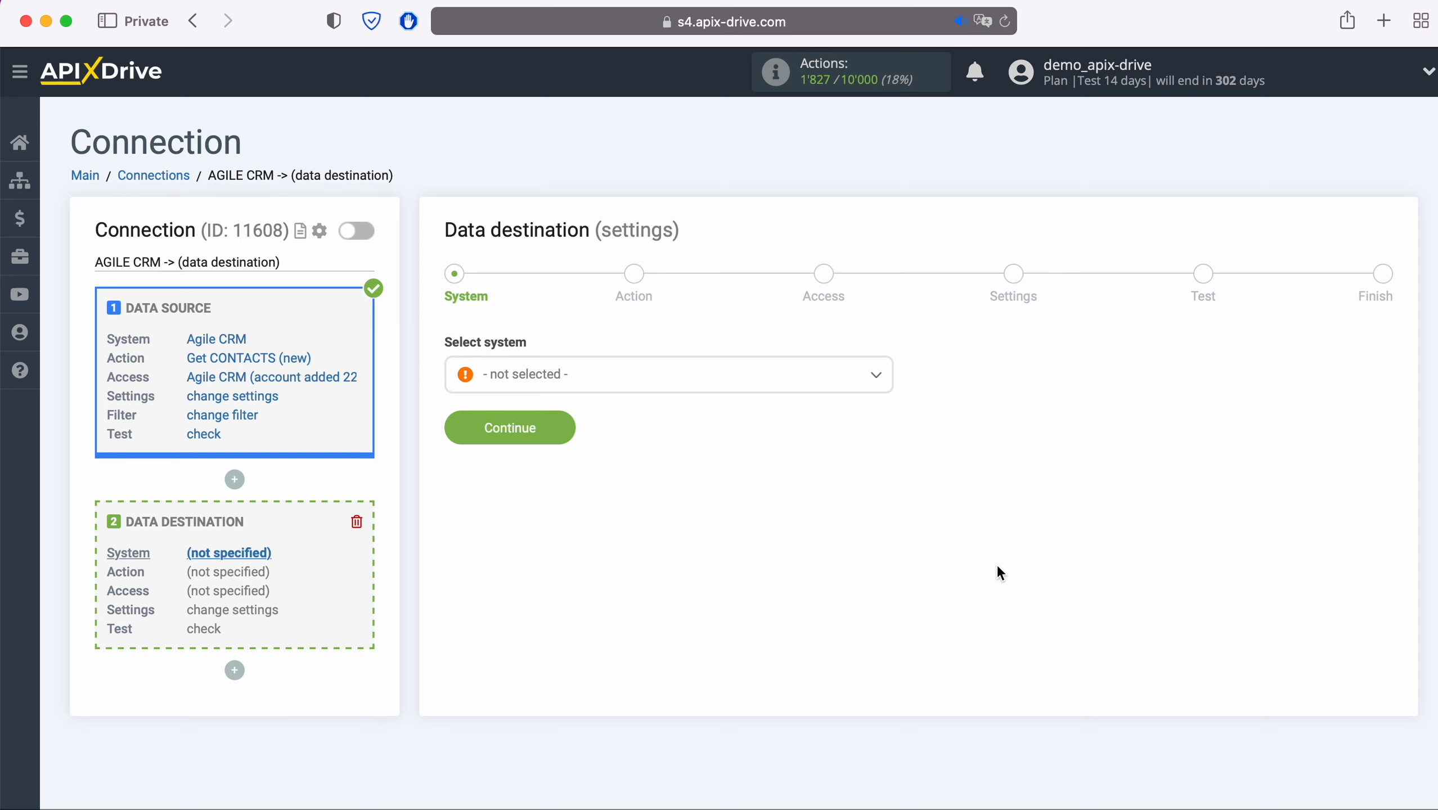
Choose Salesforce CRM as the destination system
left_click(753, 389)
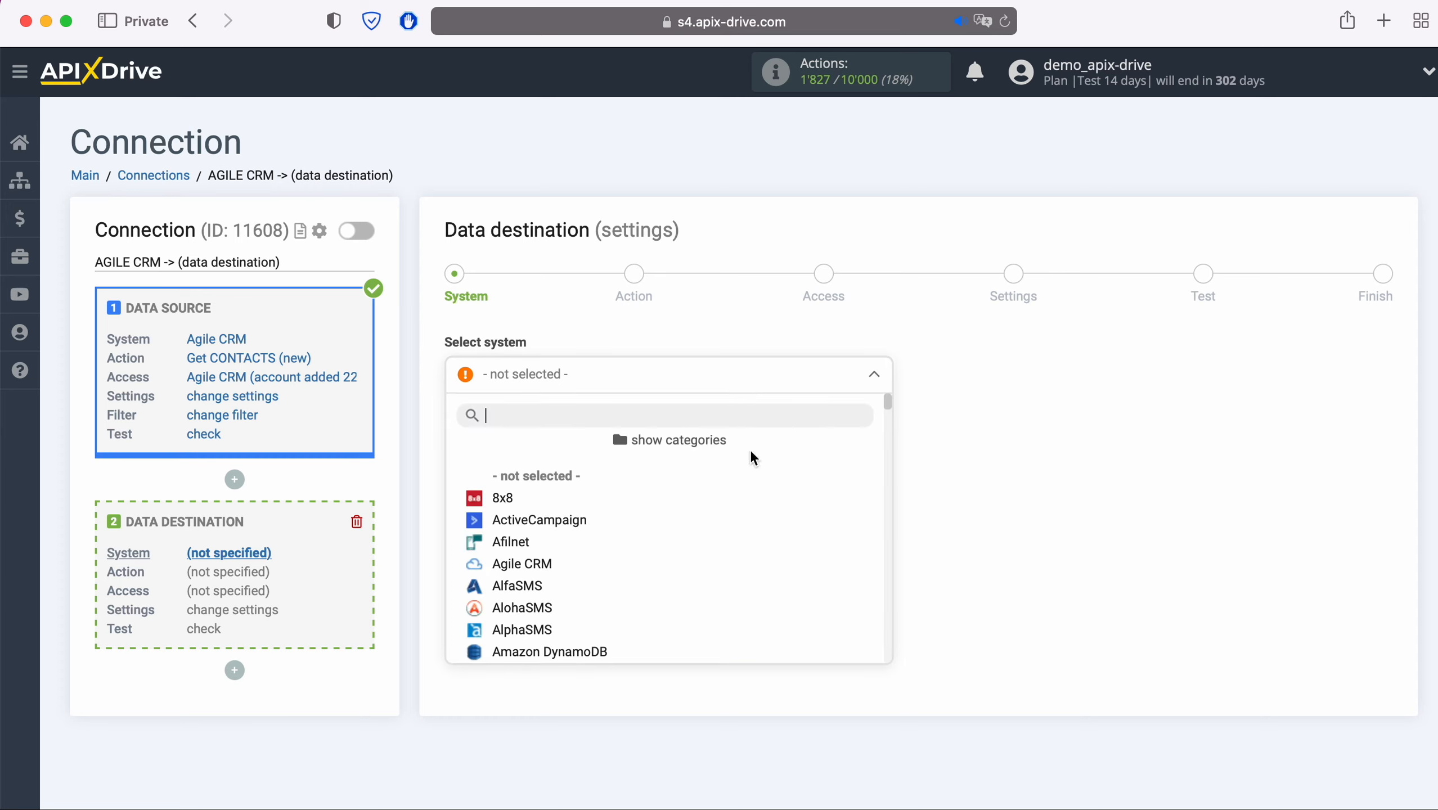
scroll(765, 496, "down", 10)
scroll(768, 498, "down", 15)
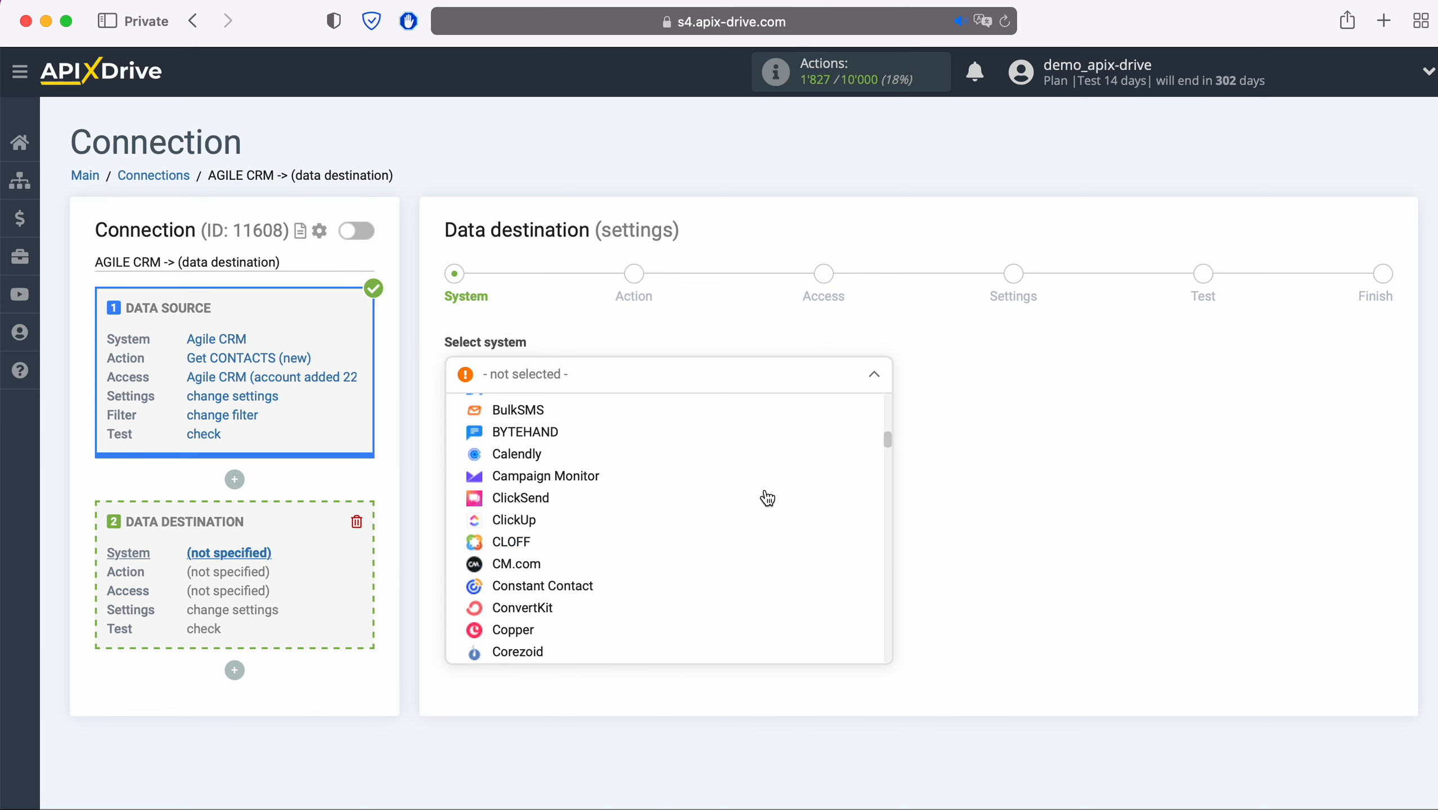
scroll(767, 498, "down", 15)
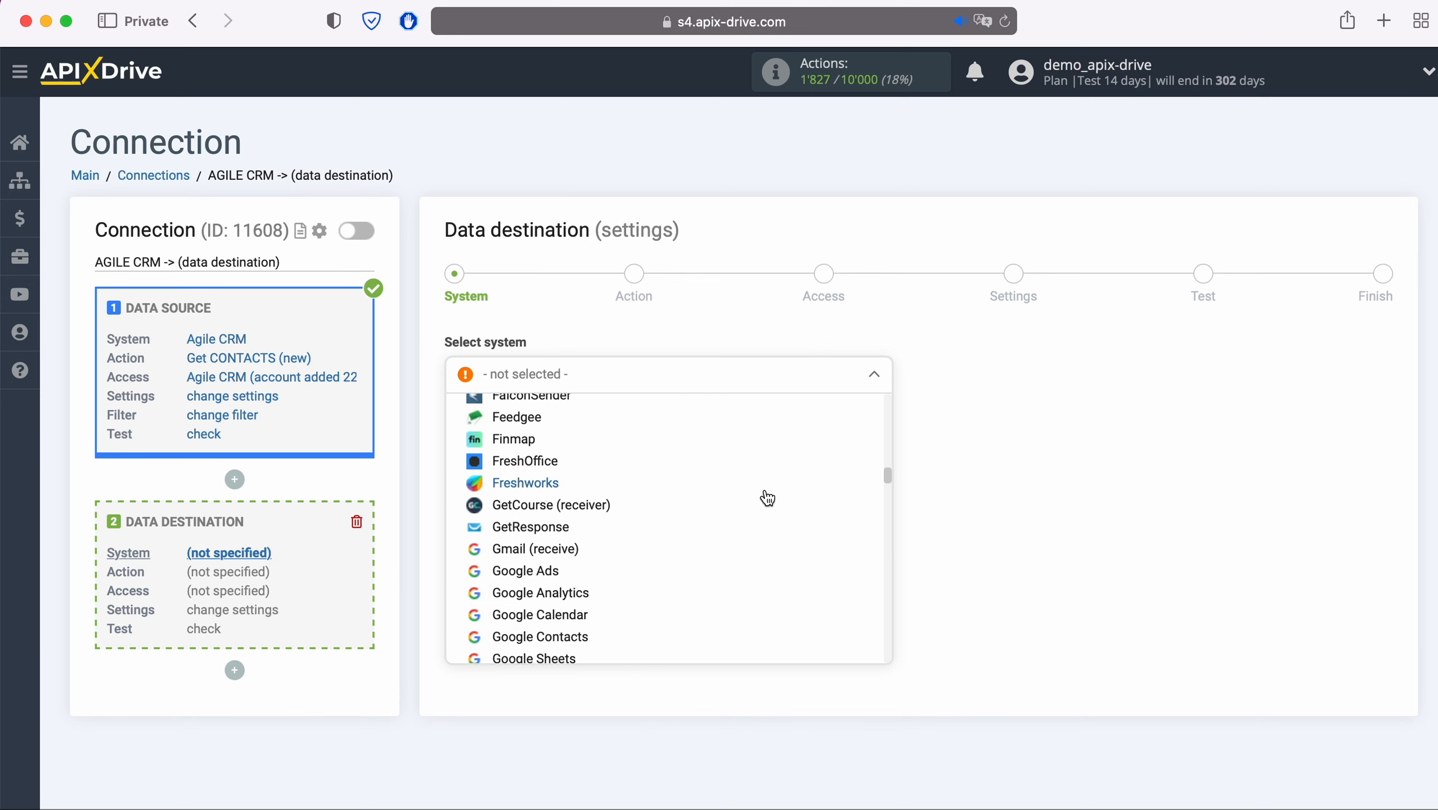
scroll(768, 498, "down", 15)
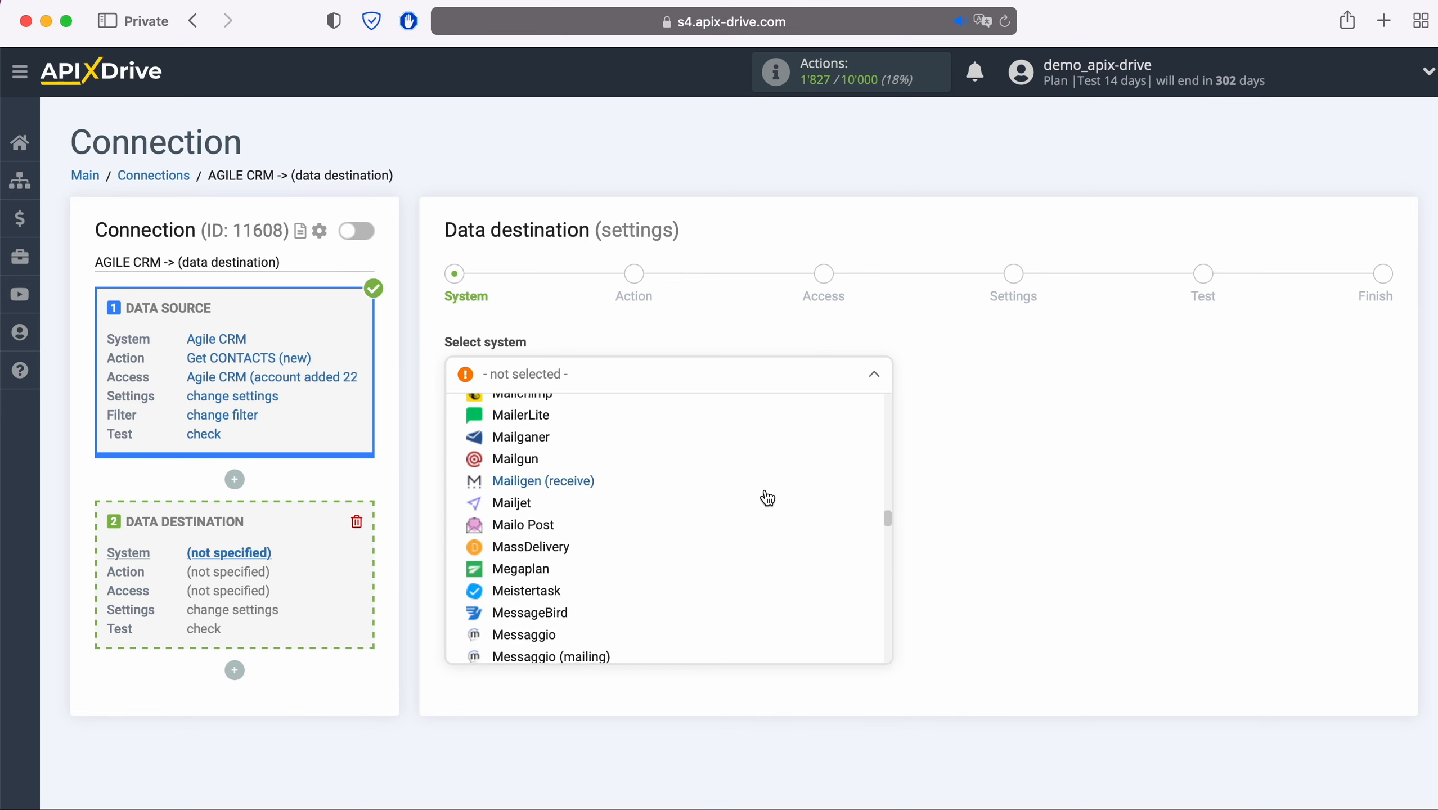
scroll(768, 498, "down", 15)
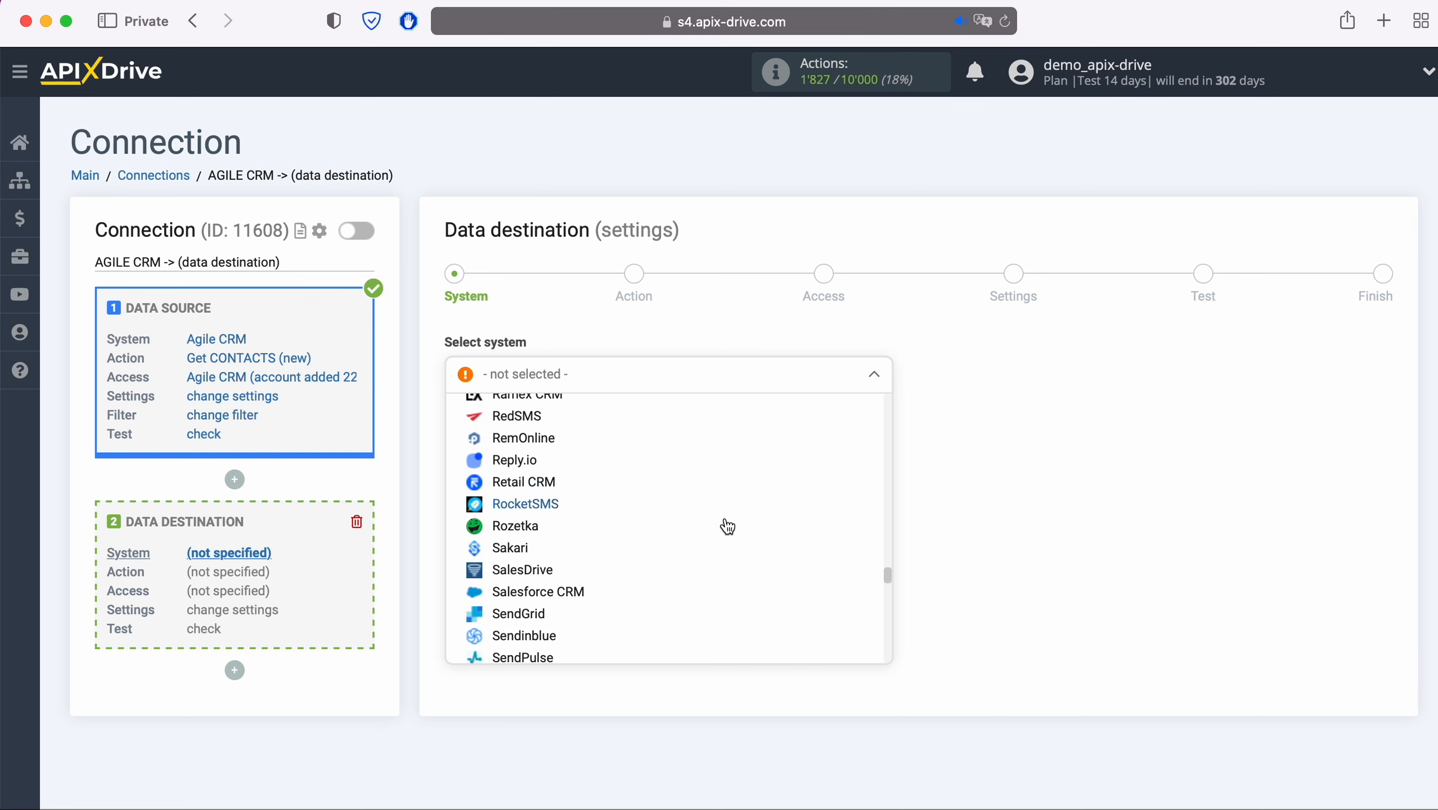
left_click(579, 590)
left_click(571, 435)
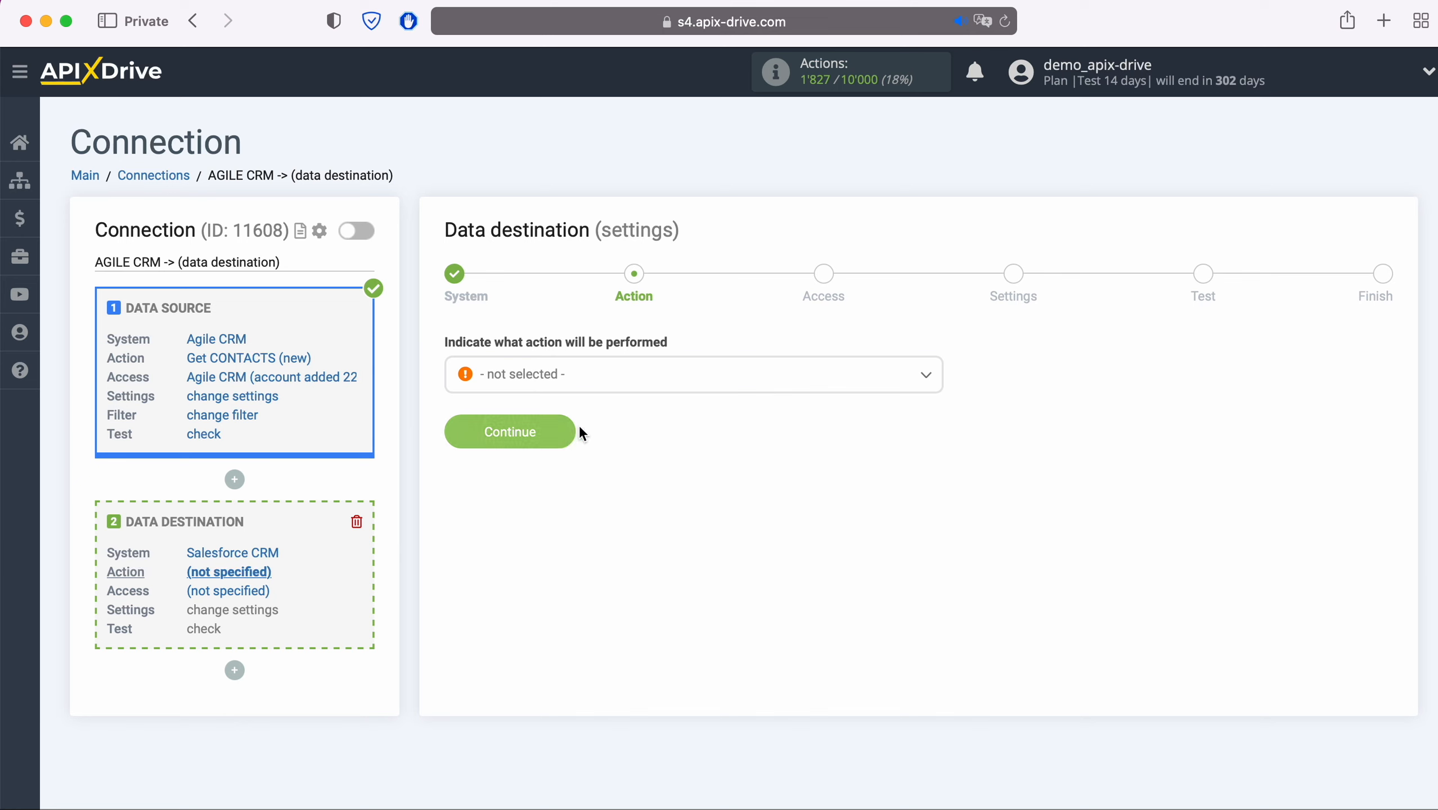
Set the destination action to Create ORDER and start connecting a Salesforce account
left_click(642, 389)
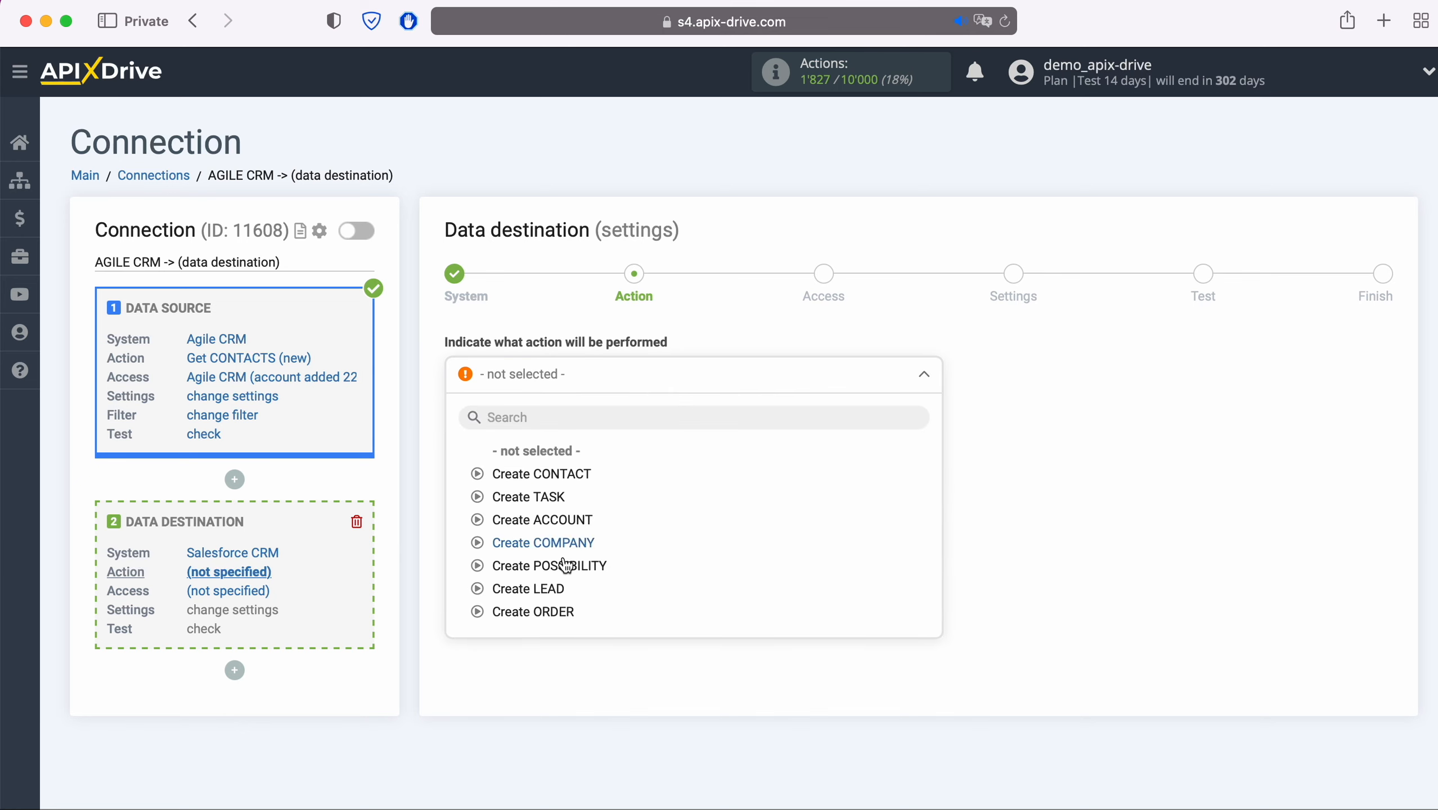
left_click(556, 612)
left_click(565, 443)
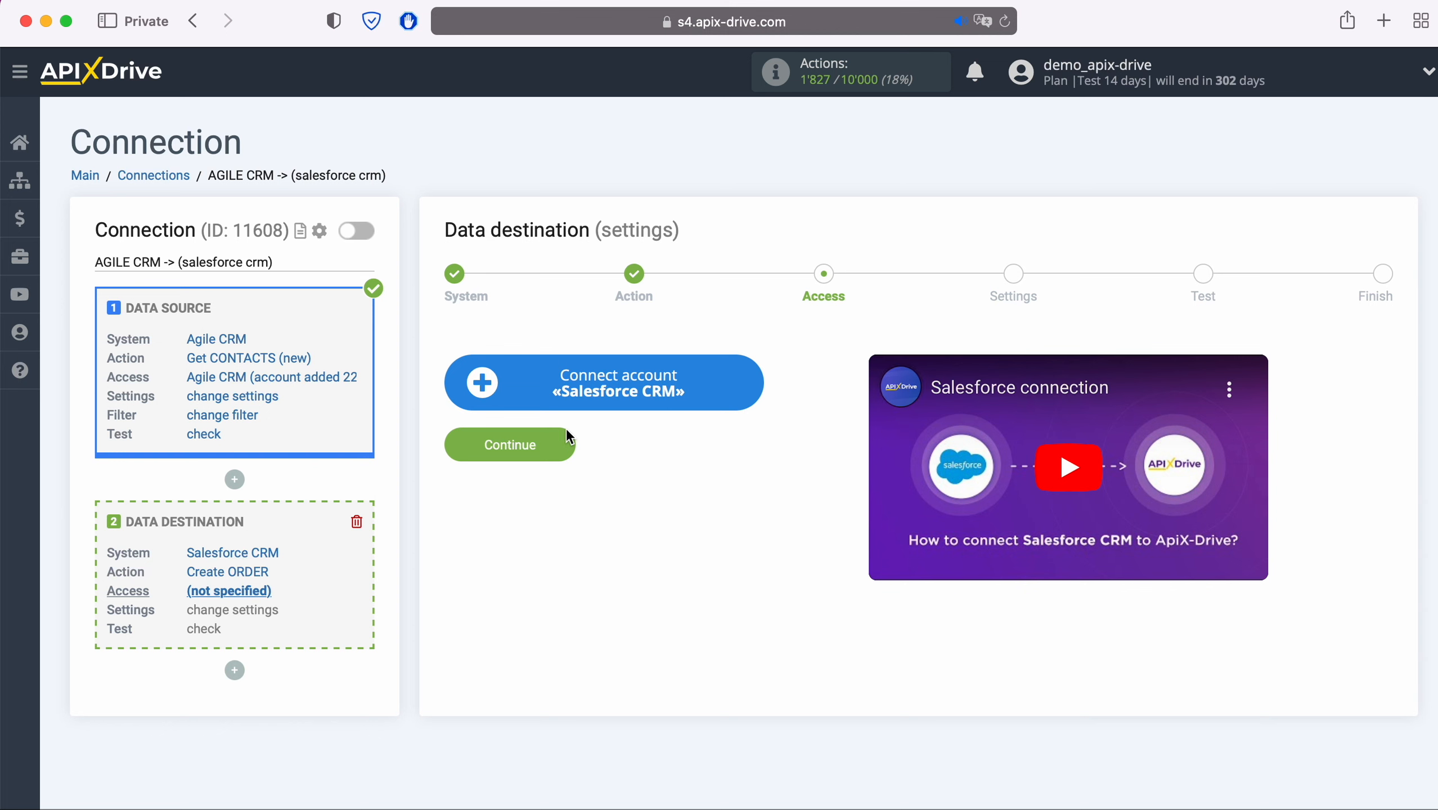
left_click(756, 380)
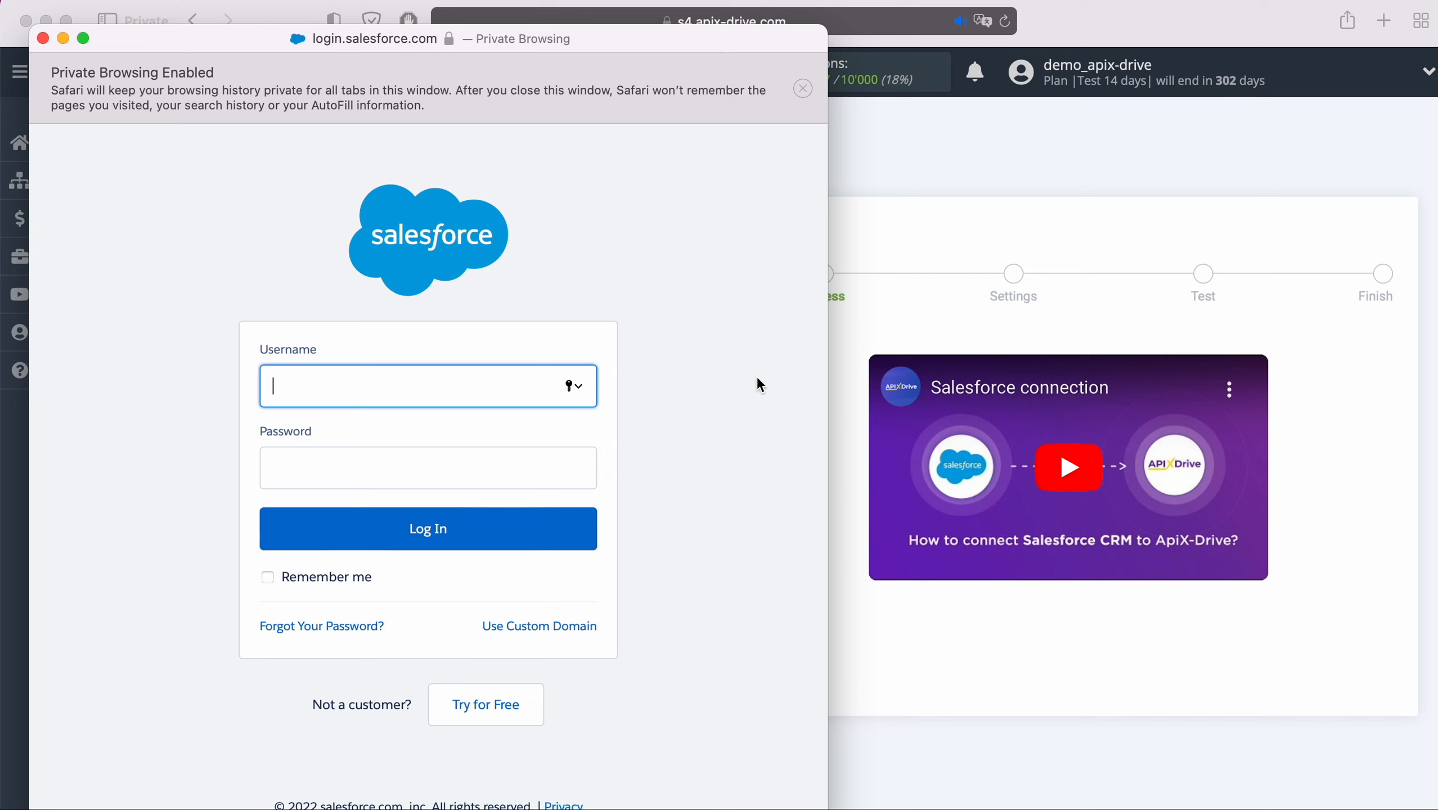
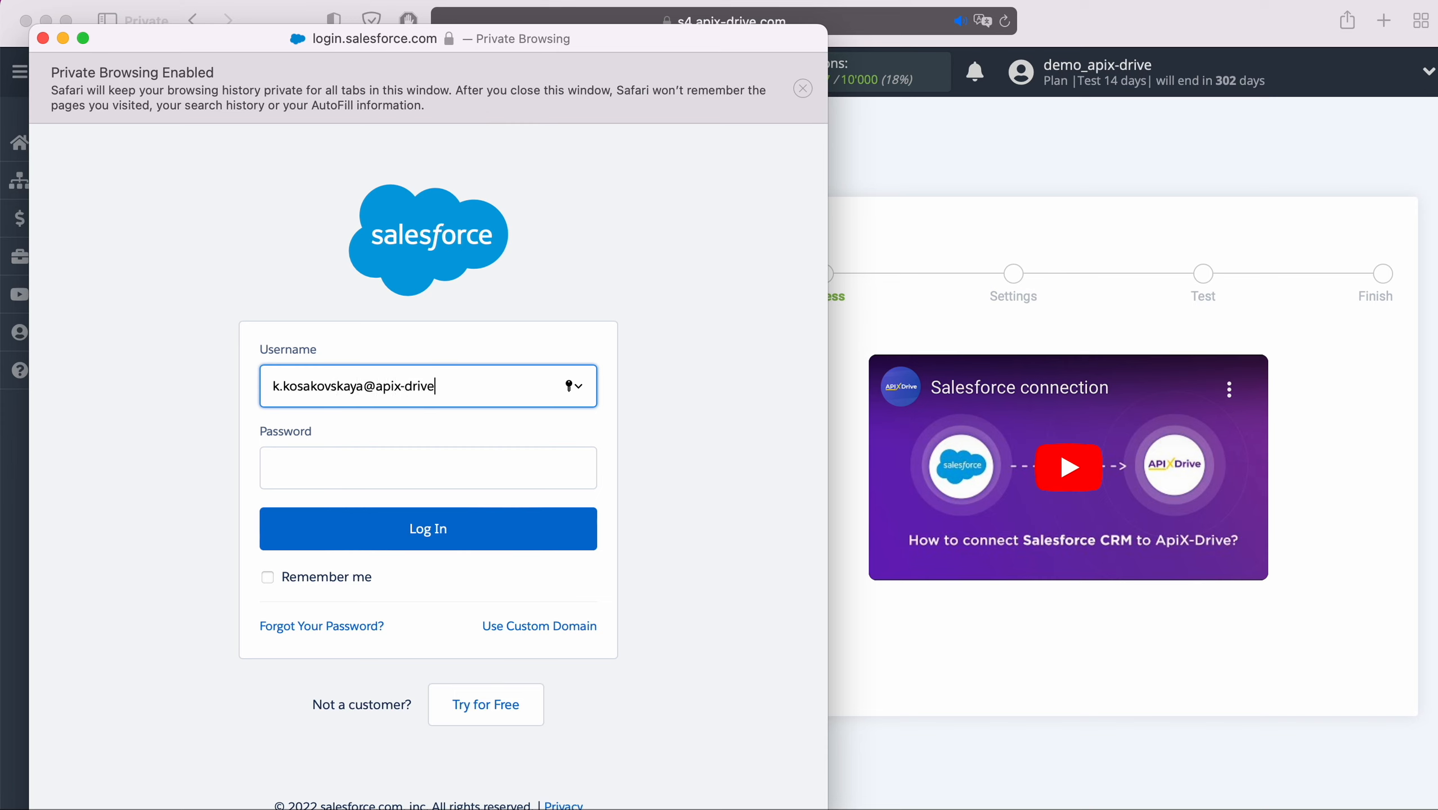
Sign in to Salesforce with the account username and password
key("Tab")
type("••••••")
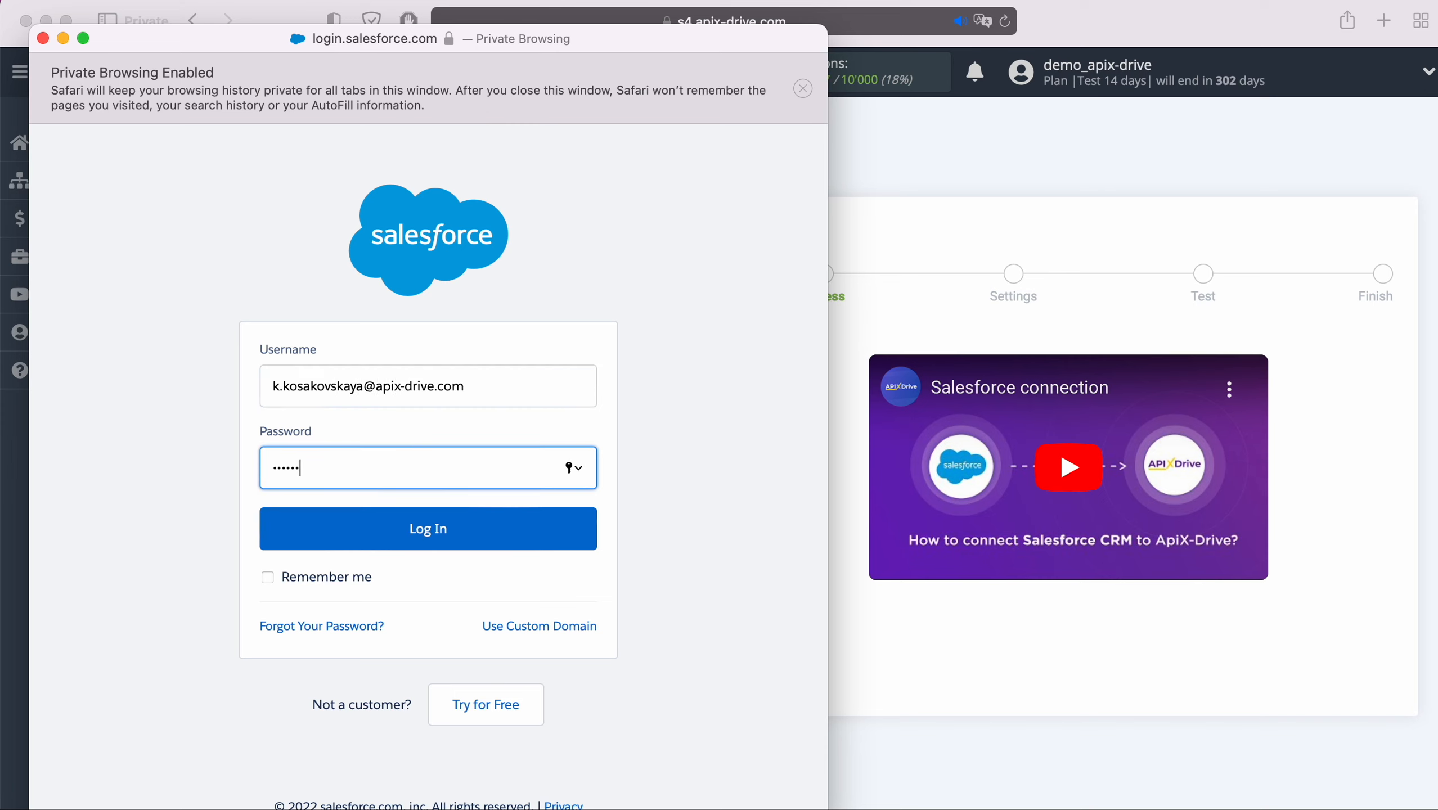
type("••••••")
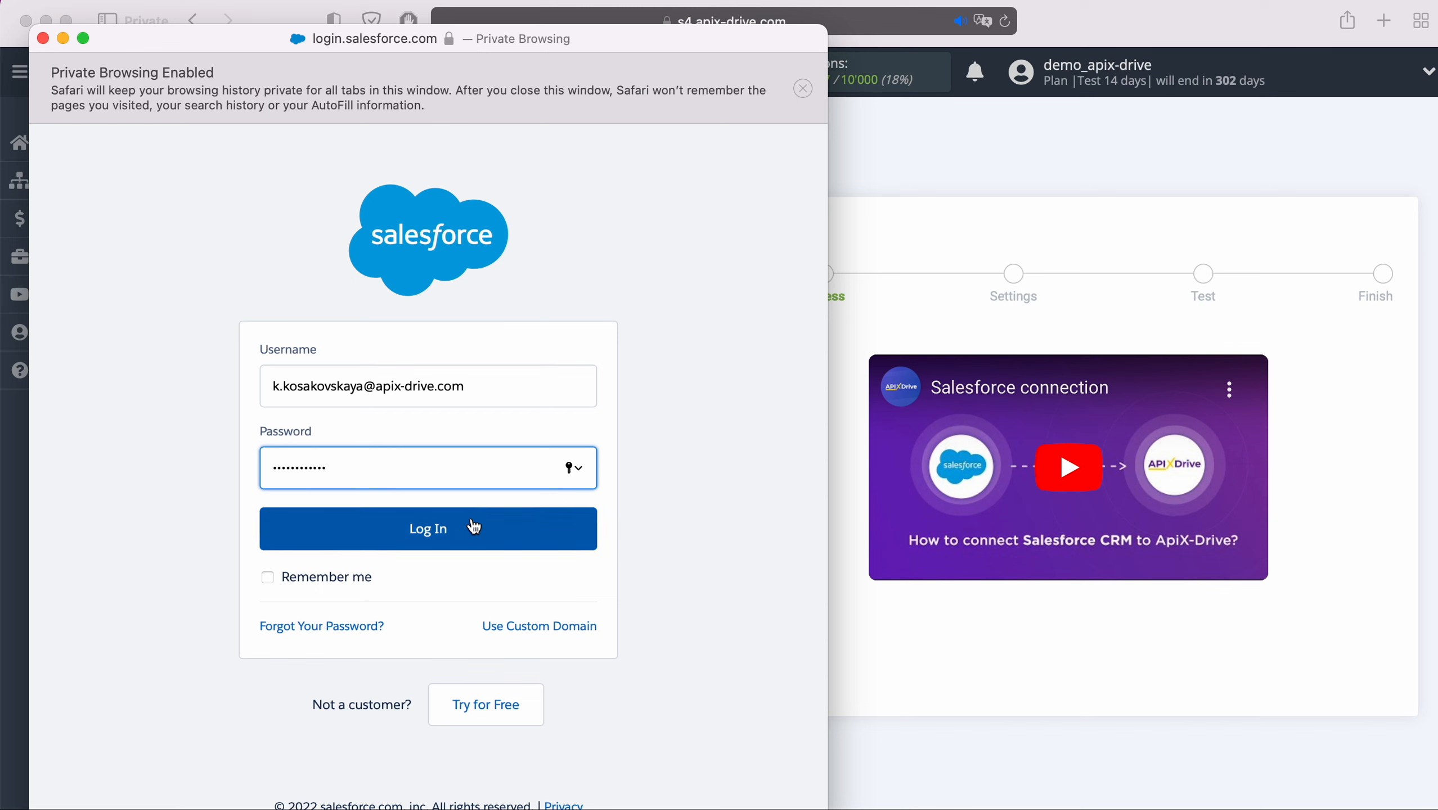
left_click(473, 528)
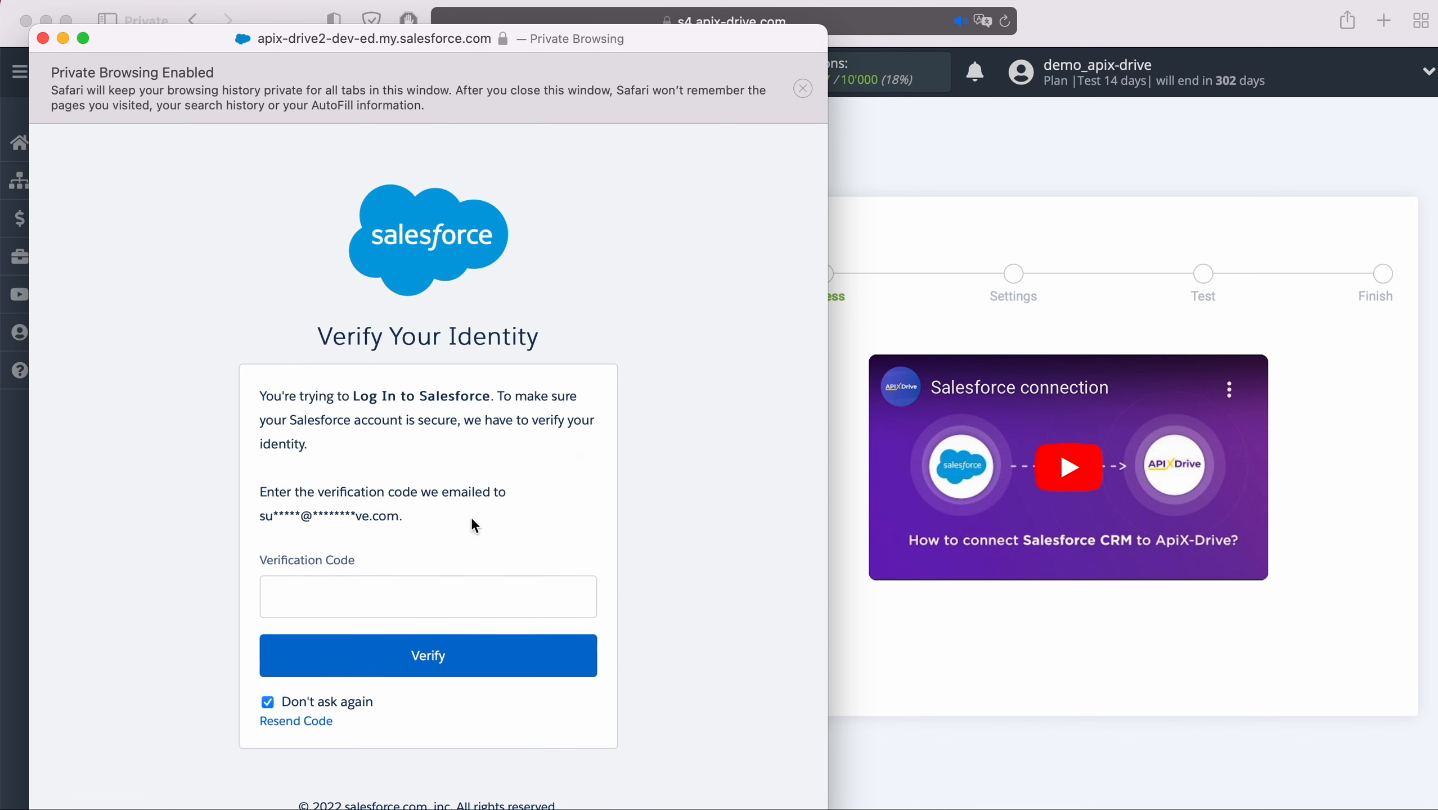
Enter the emailed verification code and verify the Salesforce login
left_click(400, 607)
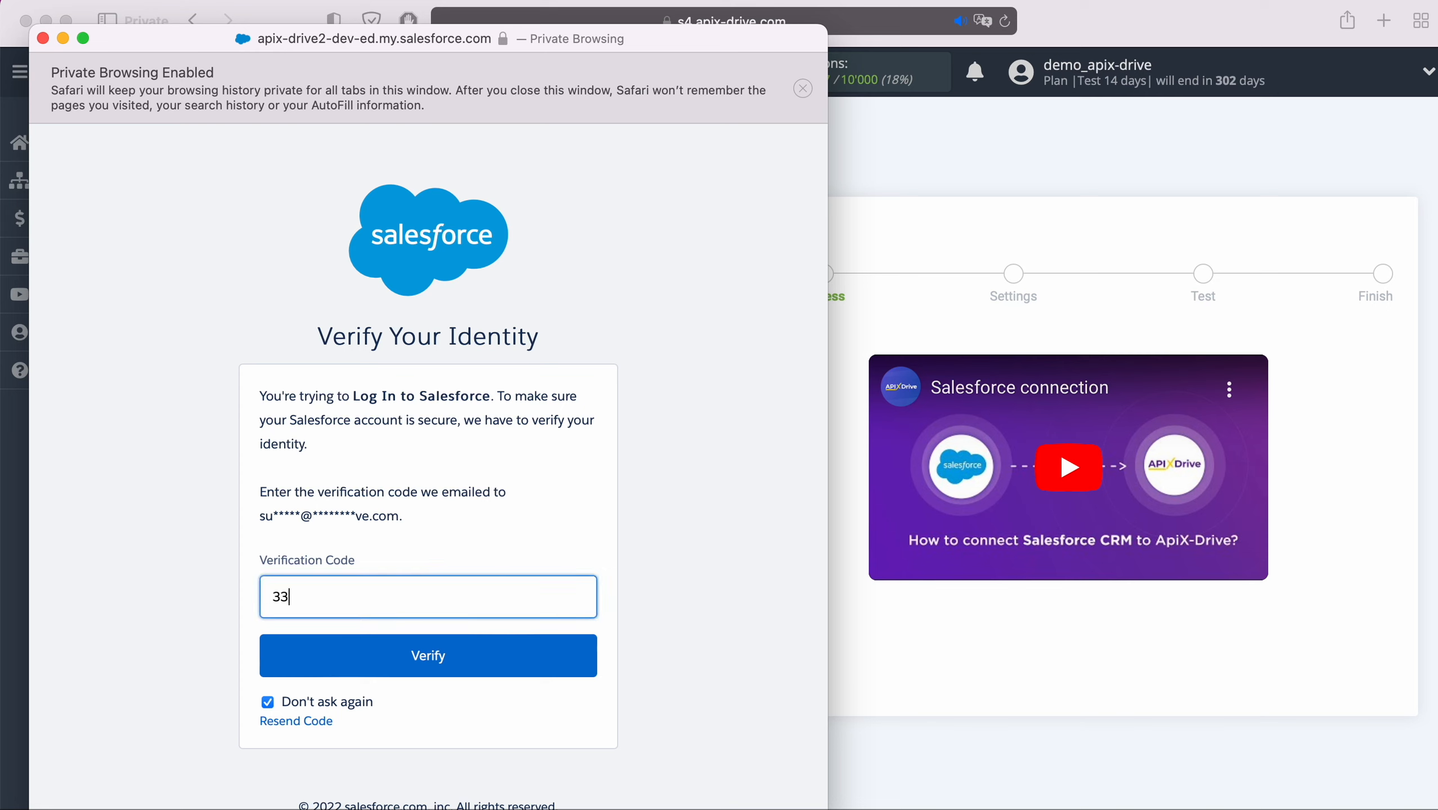
left_click(478, 649)
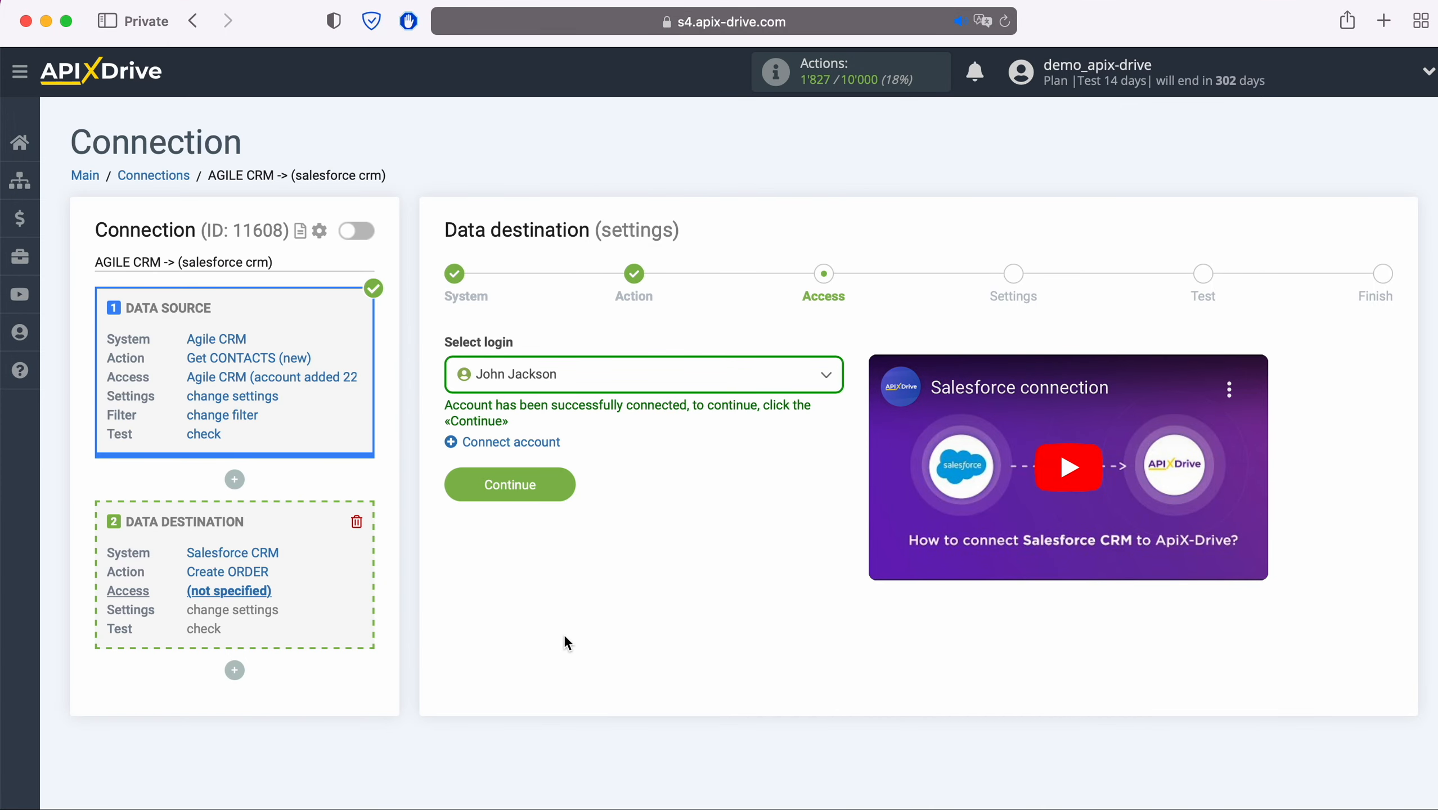
Select the newly connected Salesforce login and continue to the order field Settings
left_click(680, 376)
left_click(576, 496)
left_click(564, 485)
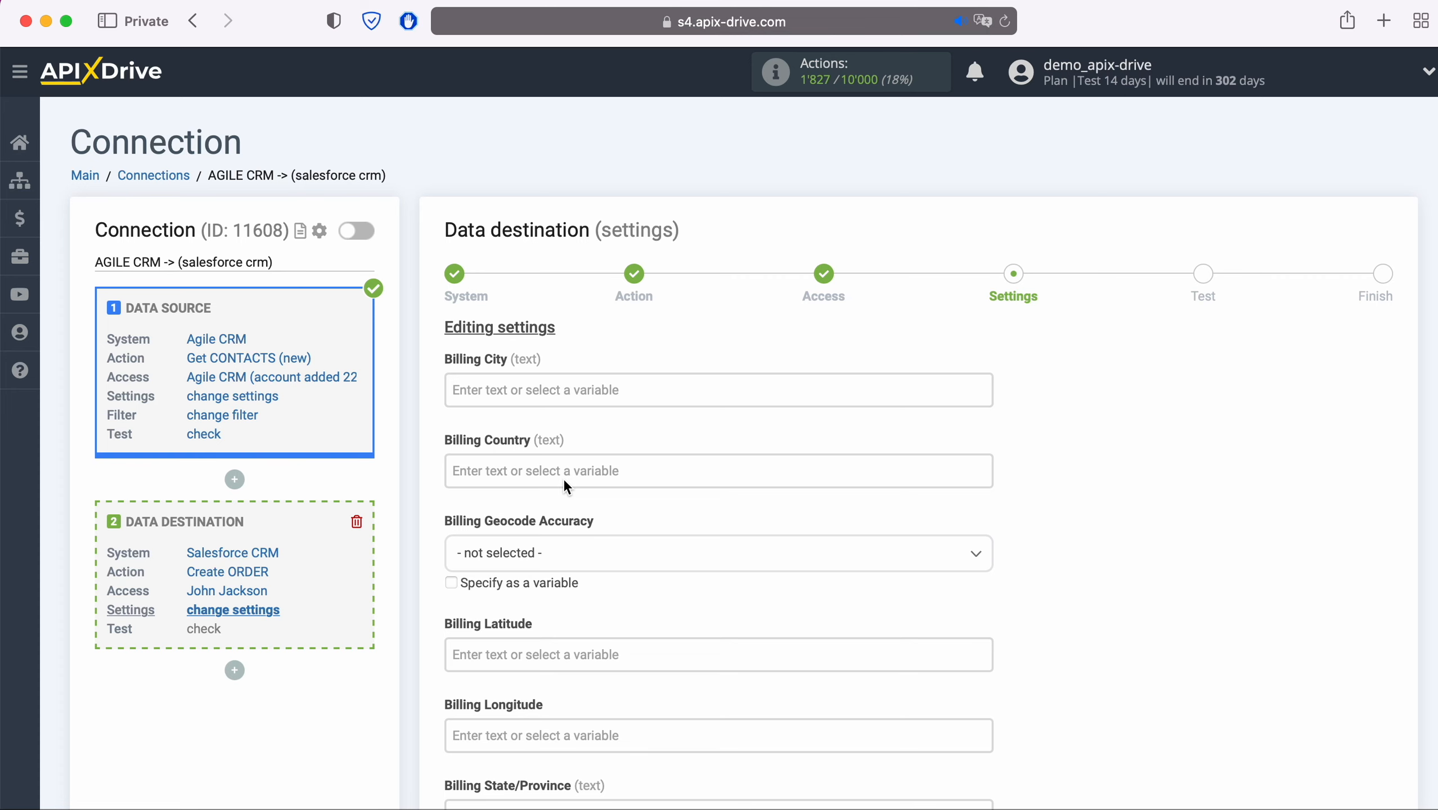
scroll(564, 478, "down", 5)
scroll(565, 480, "down", 6)
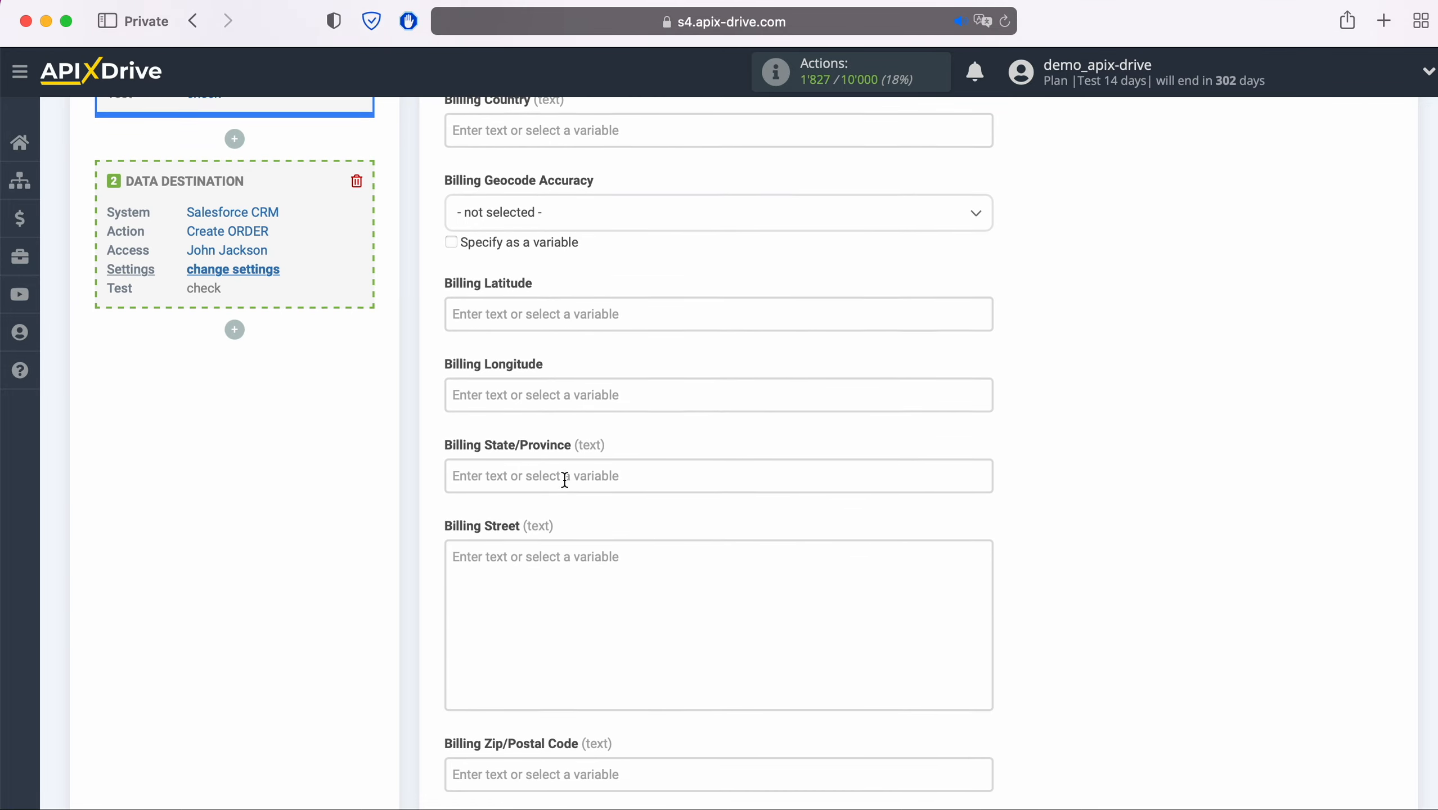
scroll(564, 481, "down", 6)
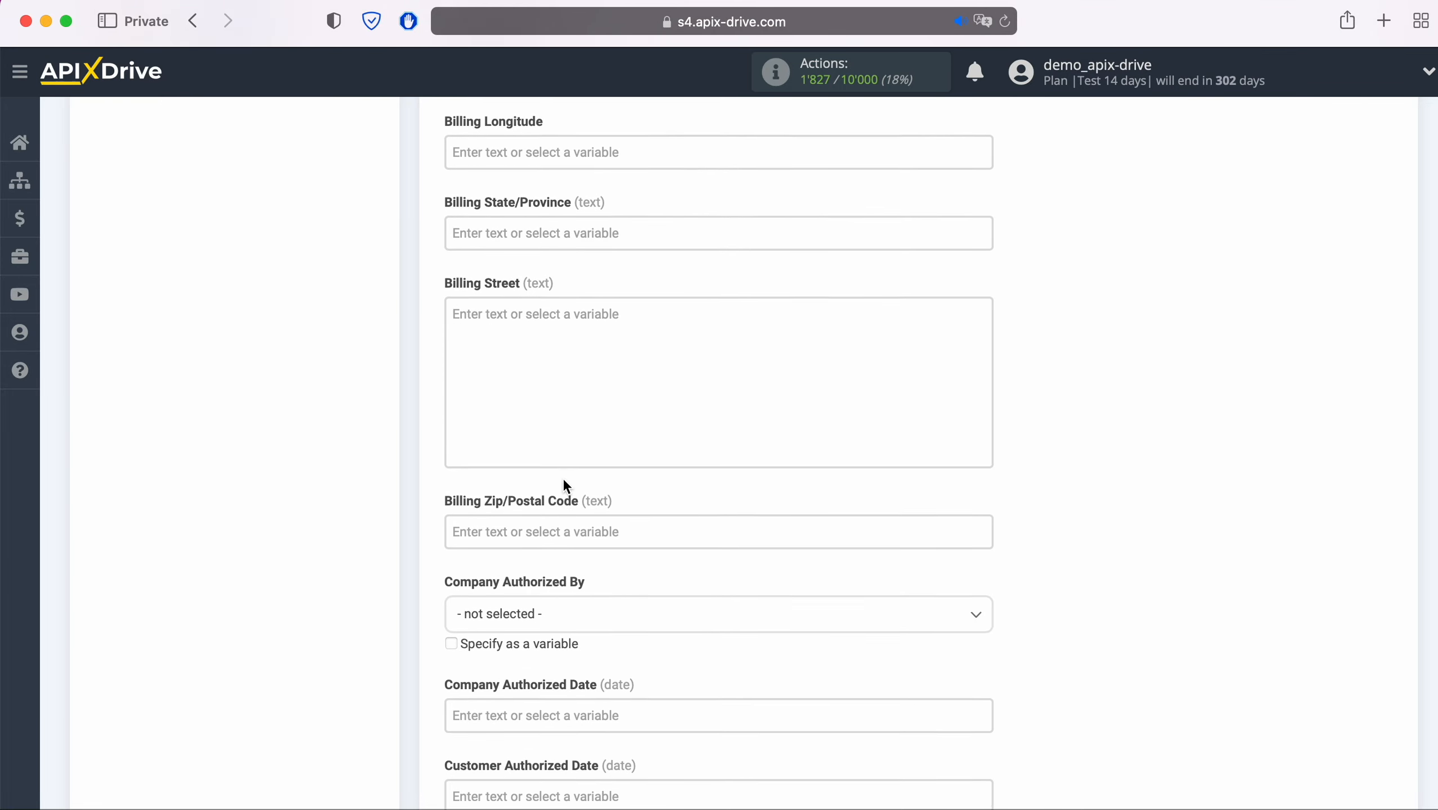
scroll(564, 482, "down", 1)
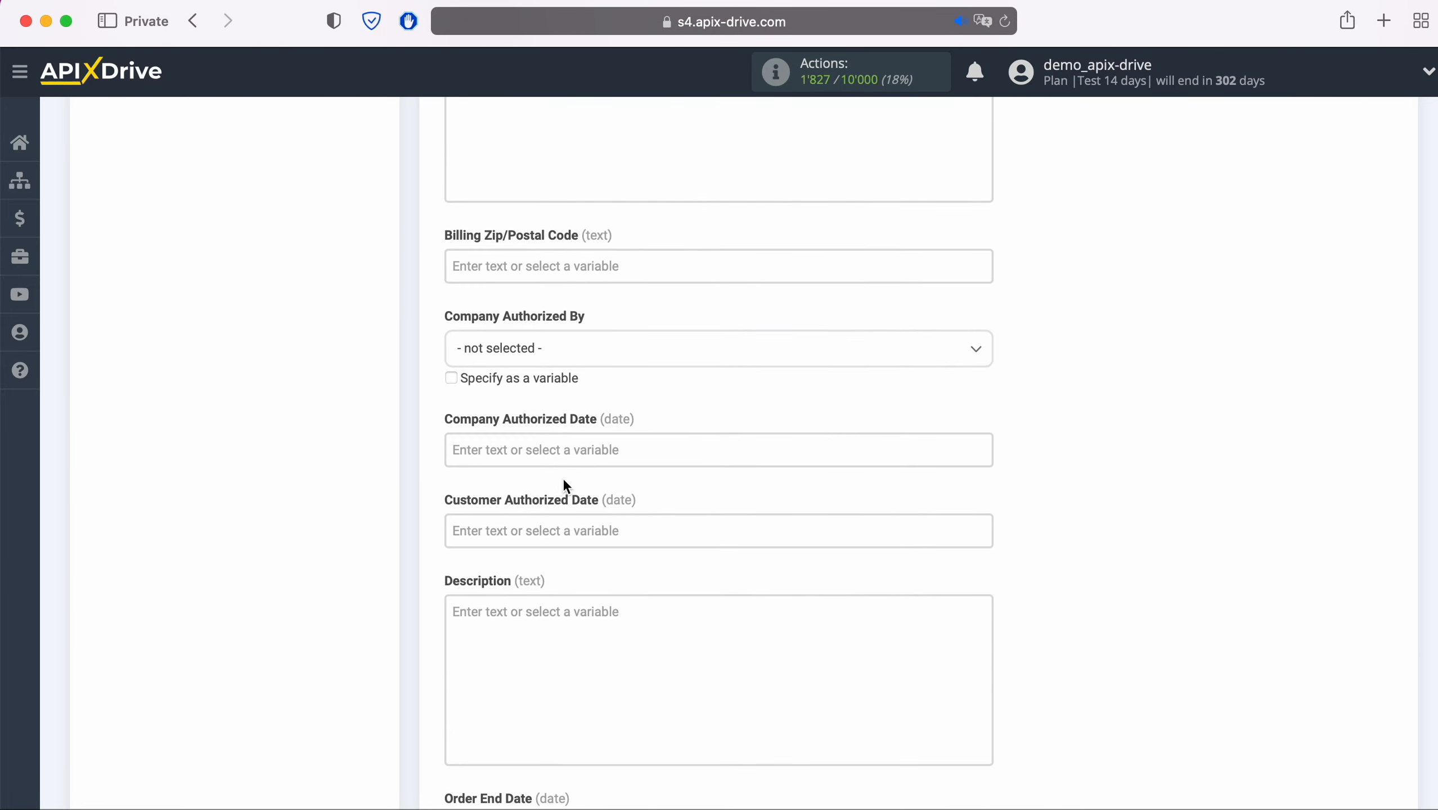
scroll(564, 482, "down", 4)
Begin the Description with 'New CONTACT from AgileCRM' followed by the contact's creation date
left_click(567, 483)
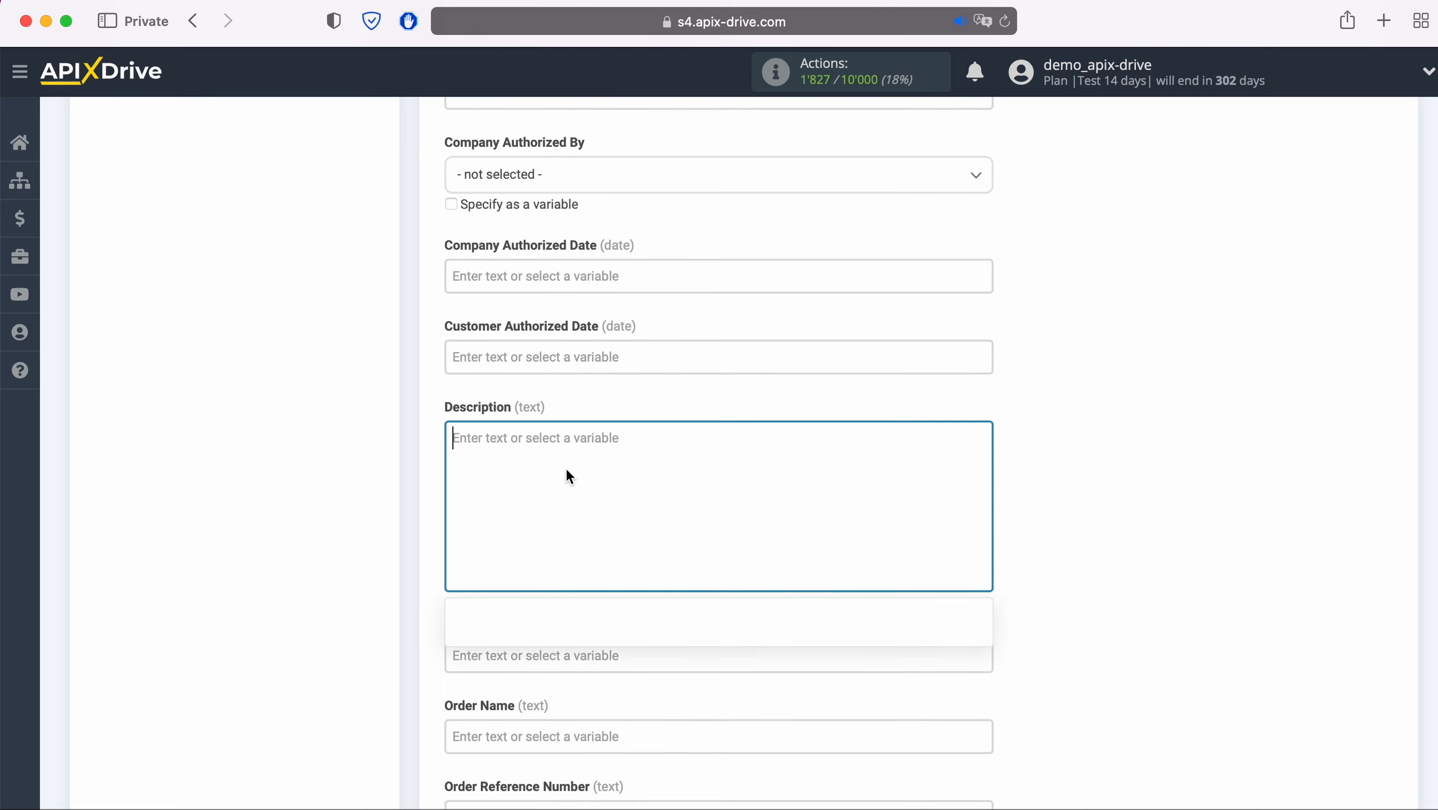
scroll(565, 468, "down", 3)
scroll(762, 527, "down", 4)
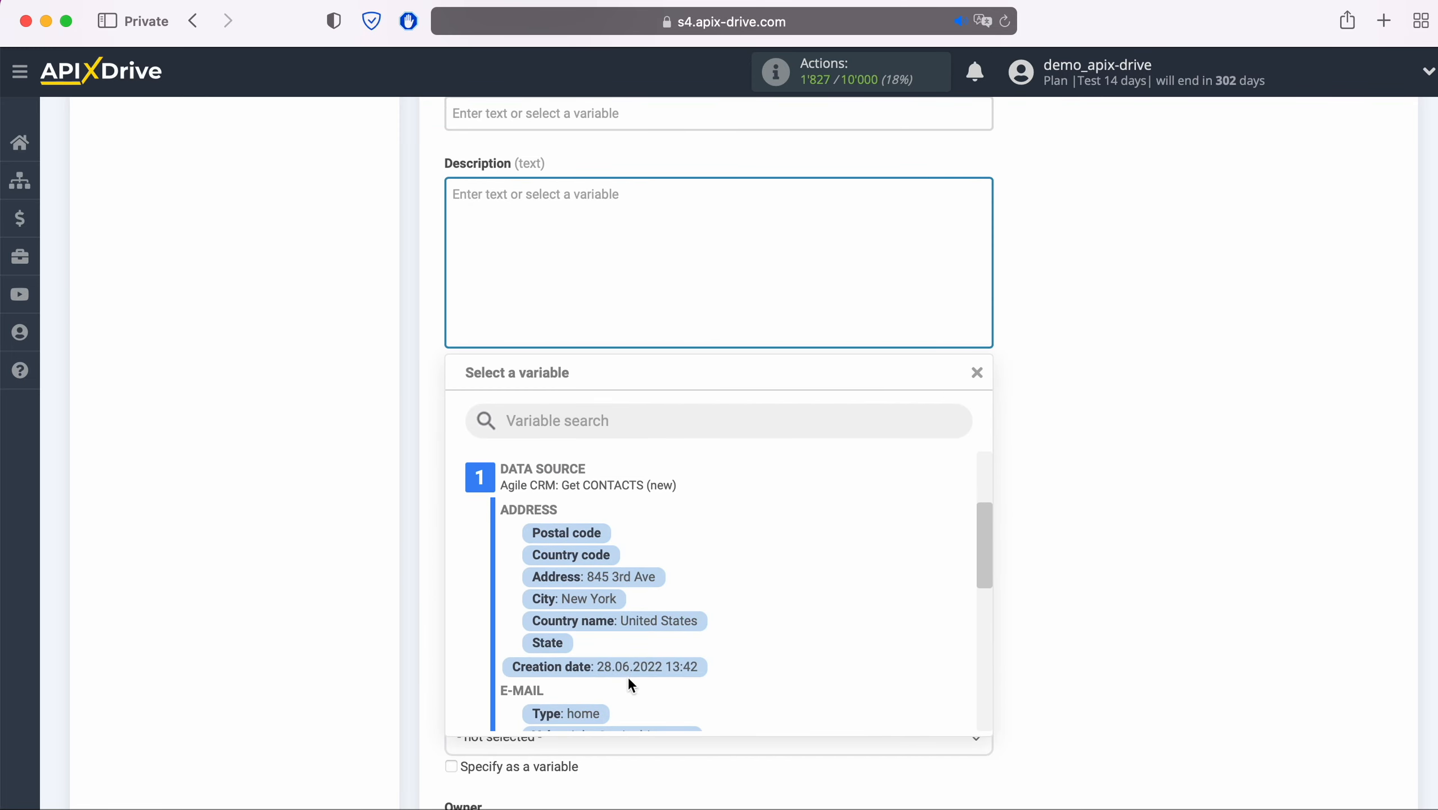
left_click(628, 672)
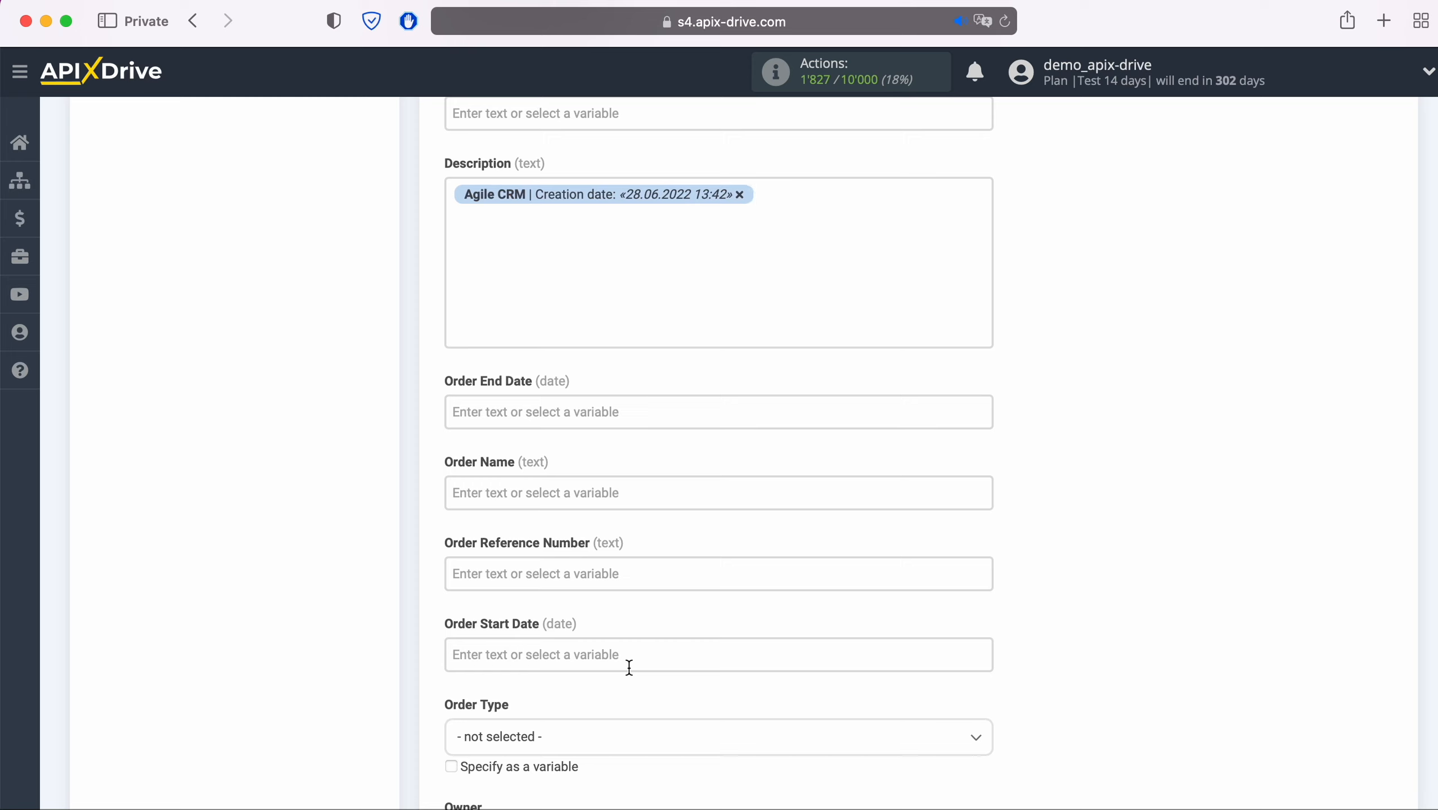
left_click(449, 191)
type("New CONTA ")
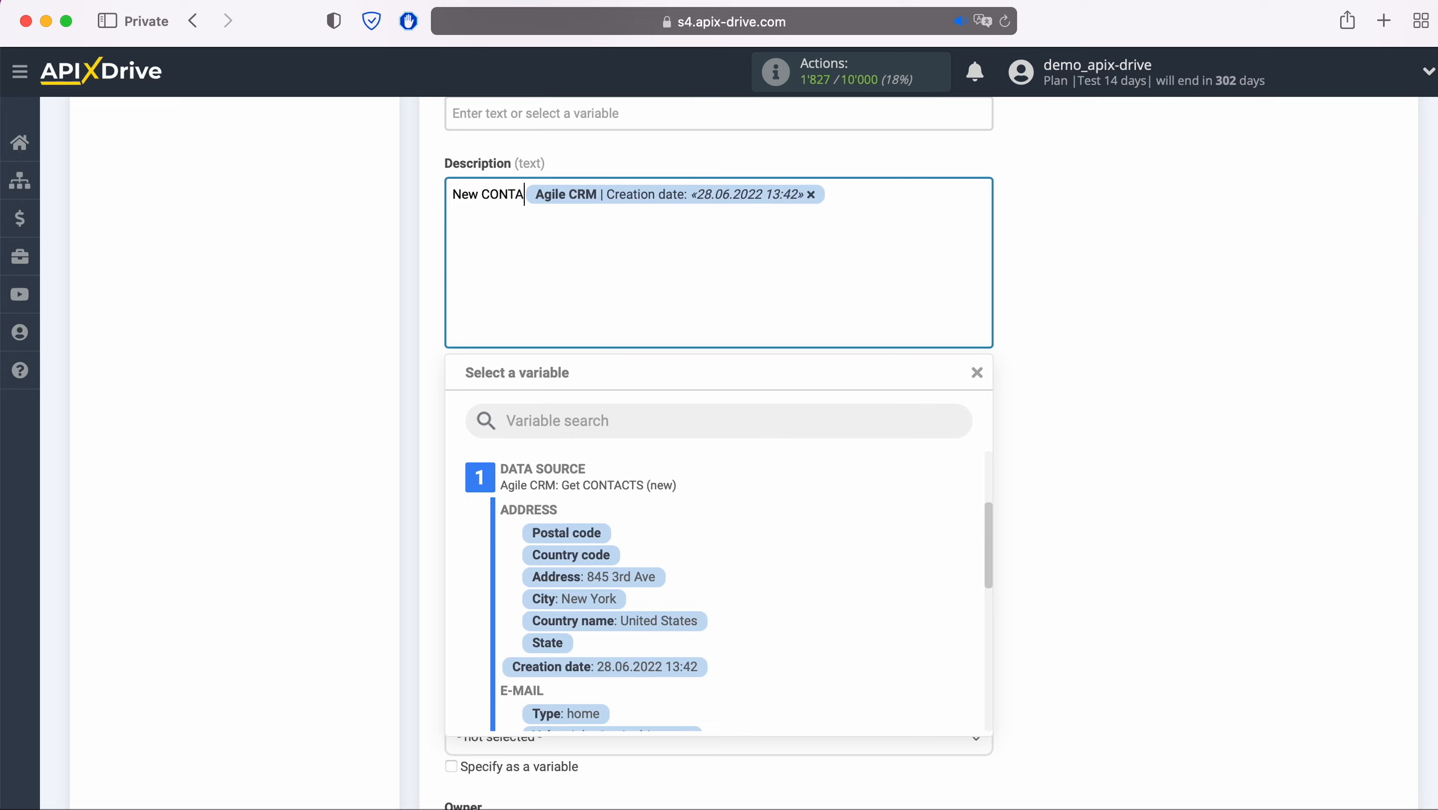
type("CT from Agile")
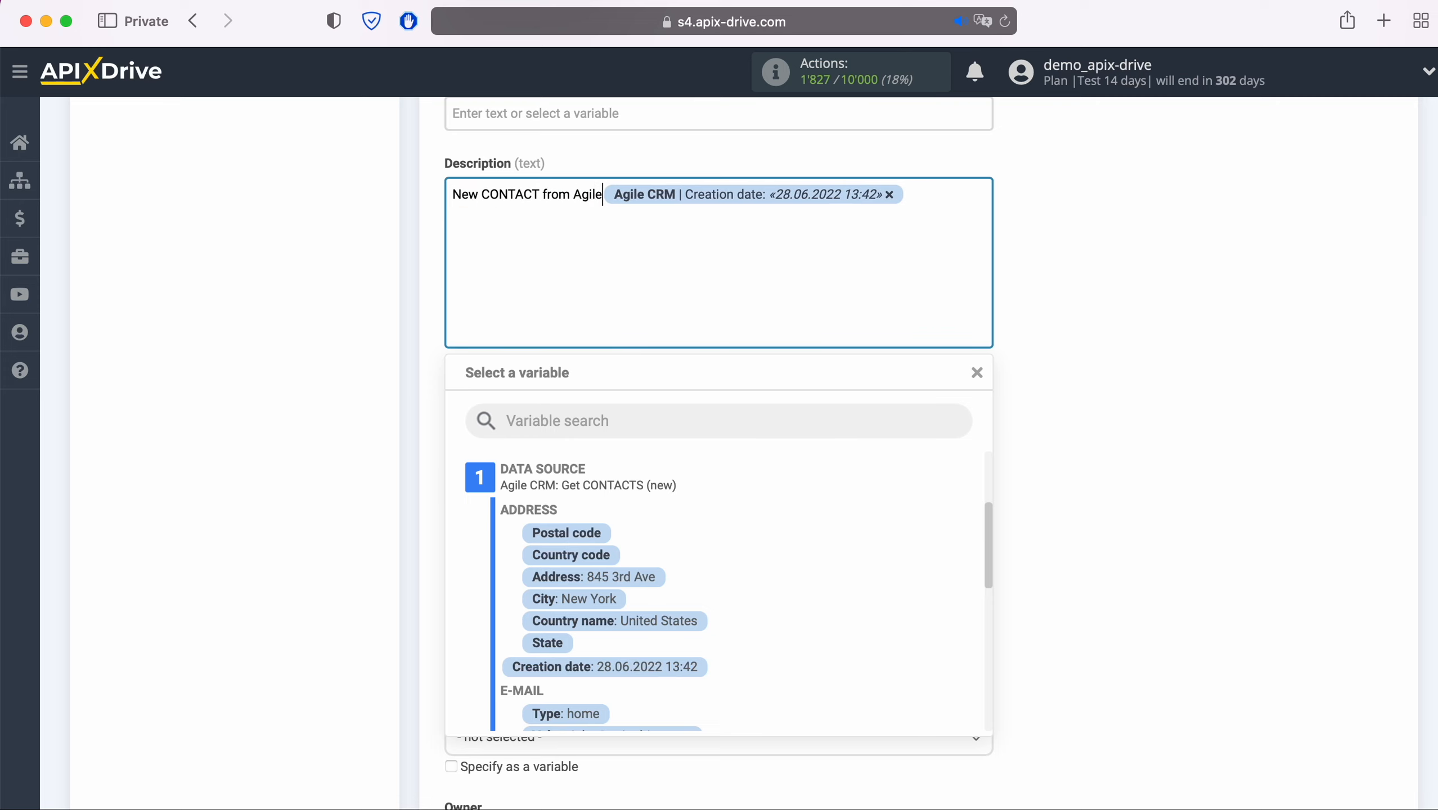
type("CRM")
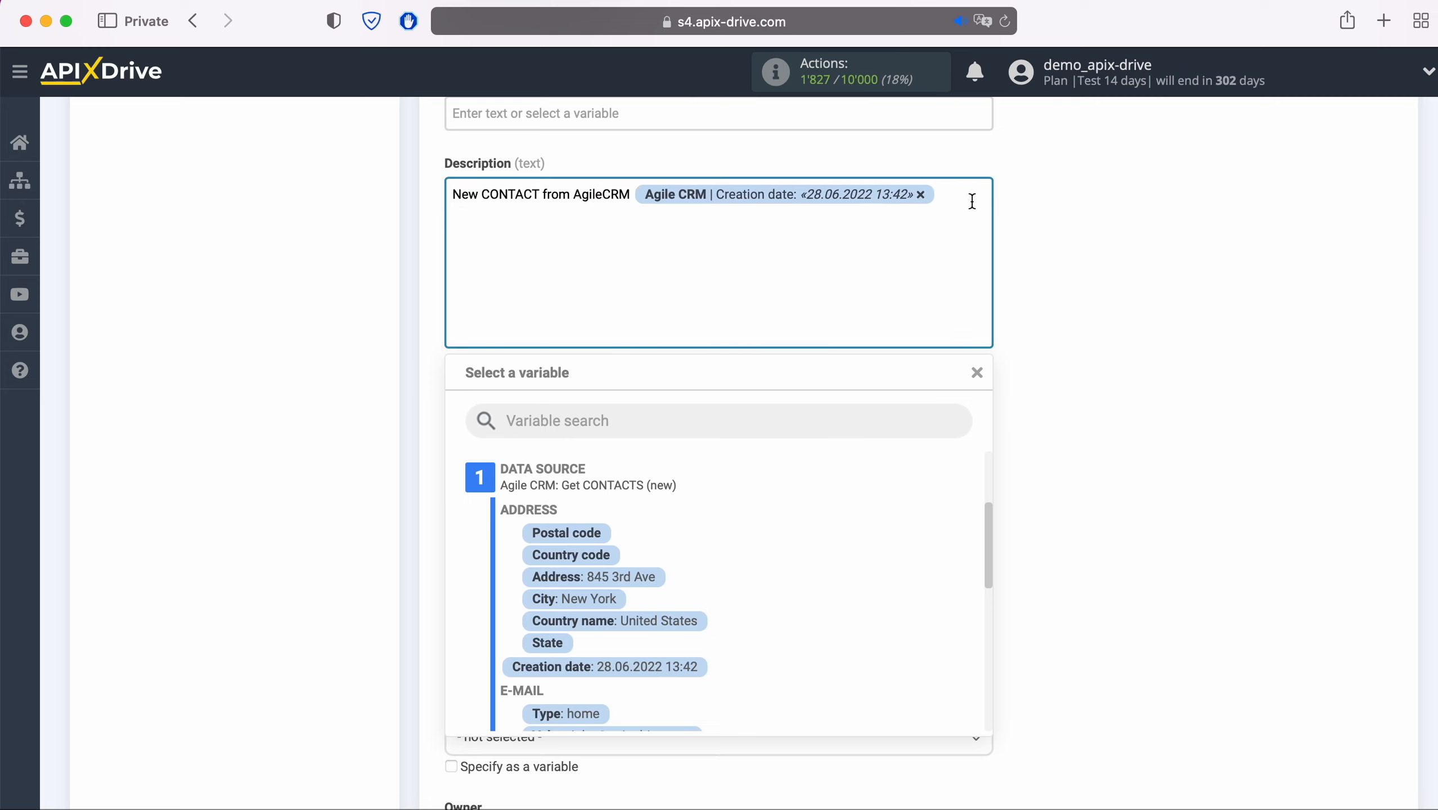
left_click(972, 200)
Add Name and Email lines with the contact's first name and email variables
key("Return")
type("Name")
scroll(782, 549, "down", 2)
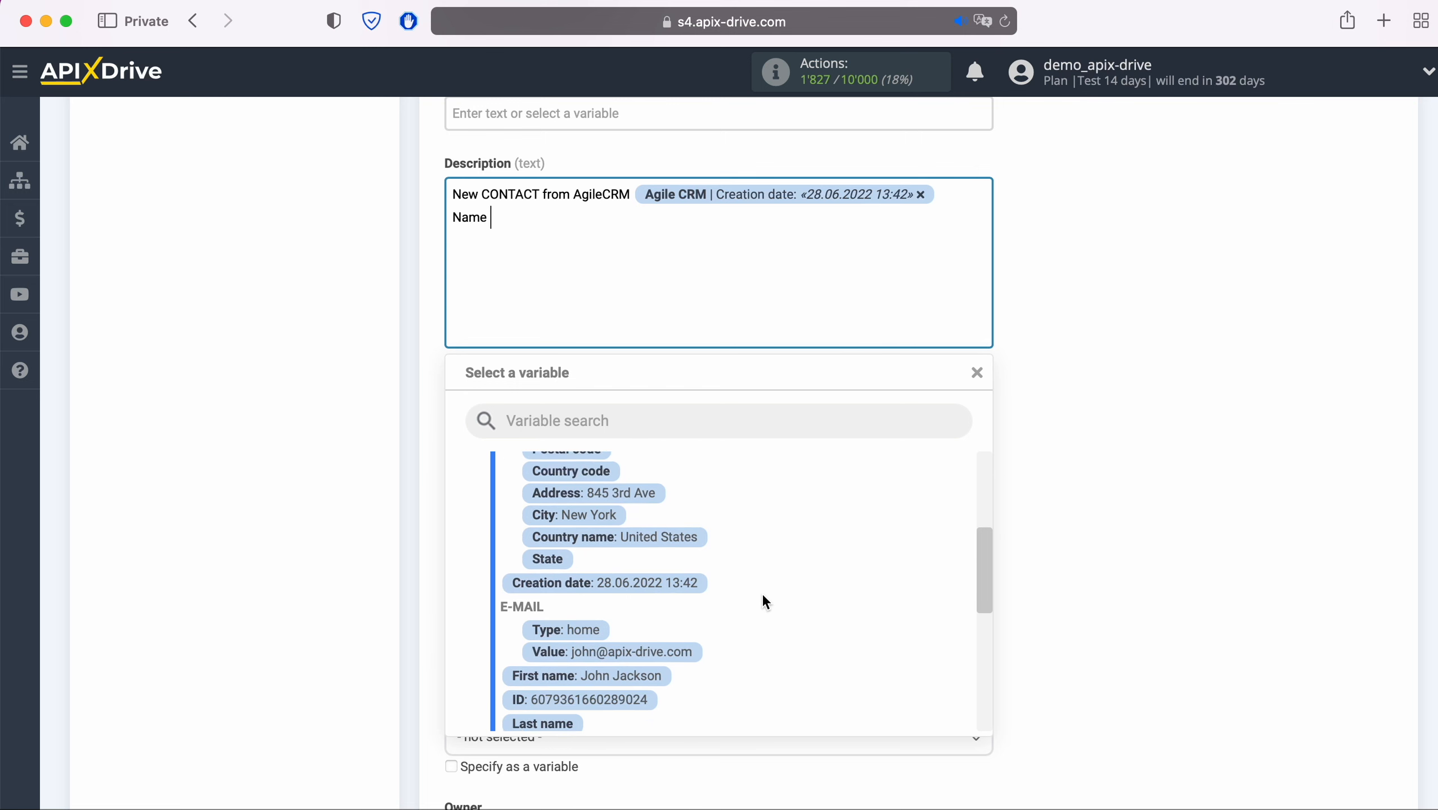
left_click(660, 659)
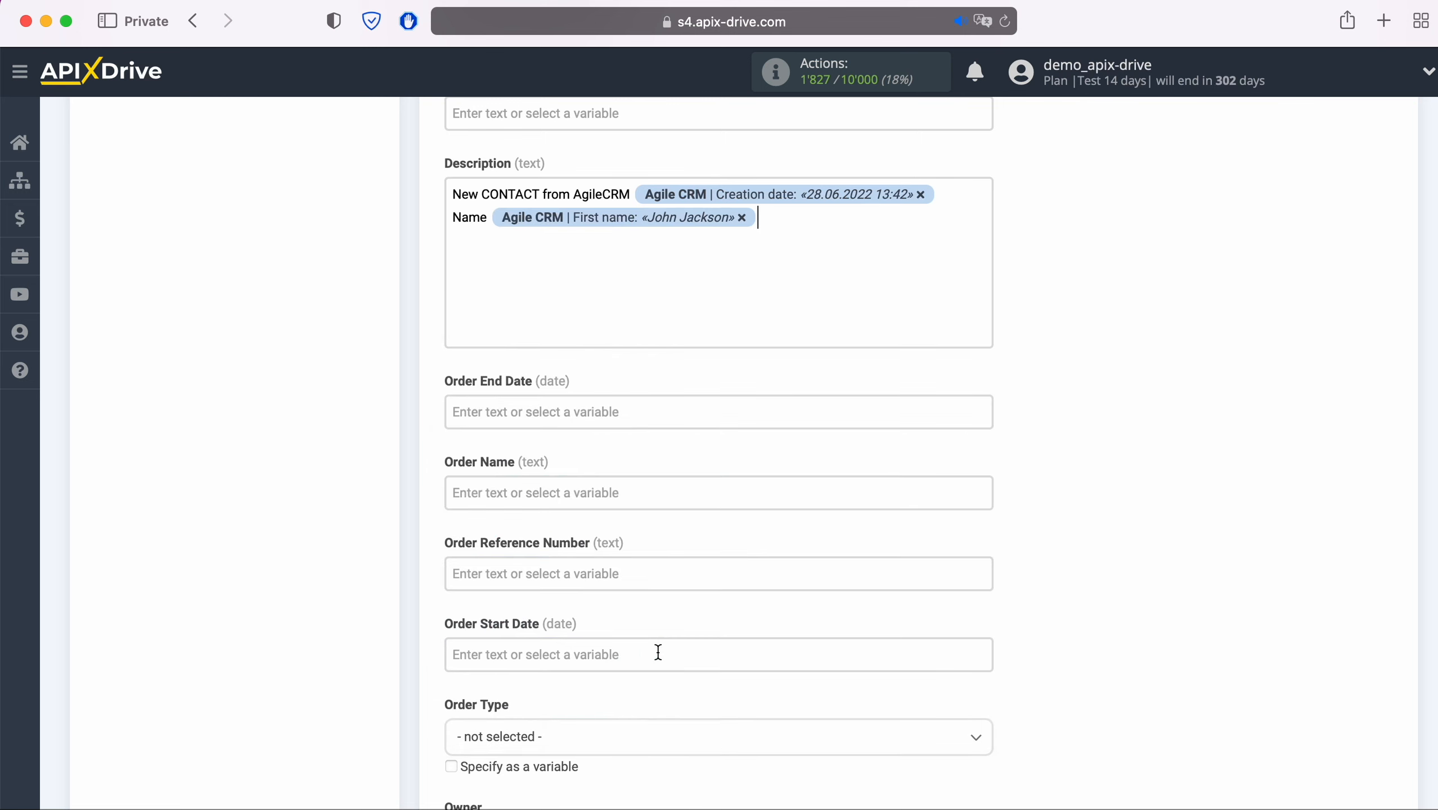
key("Return")
type("Email")
left_click(563, 247)
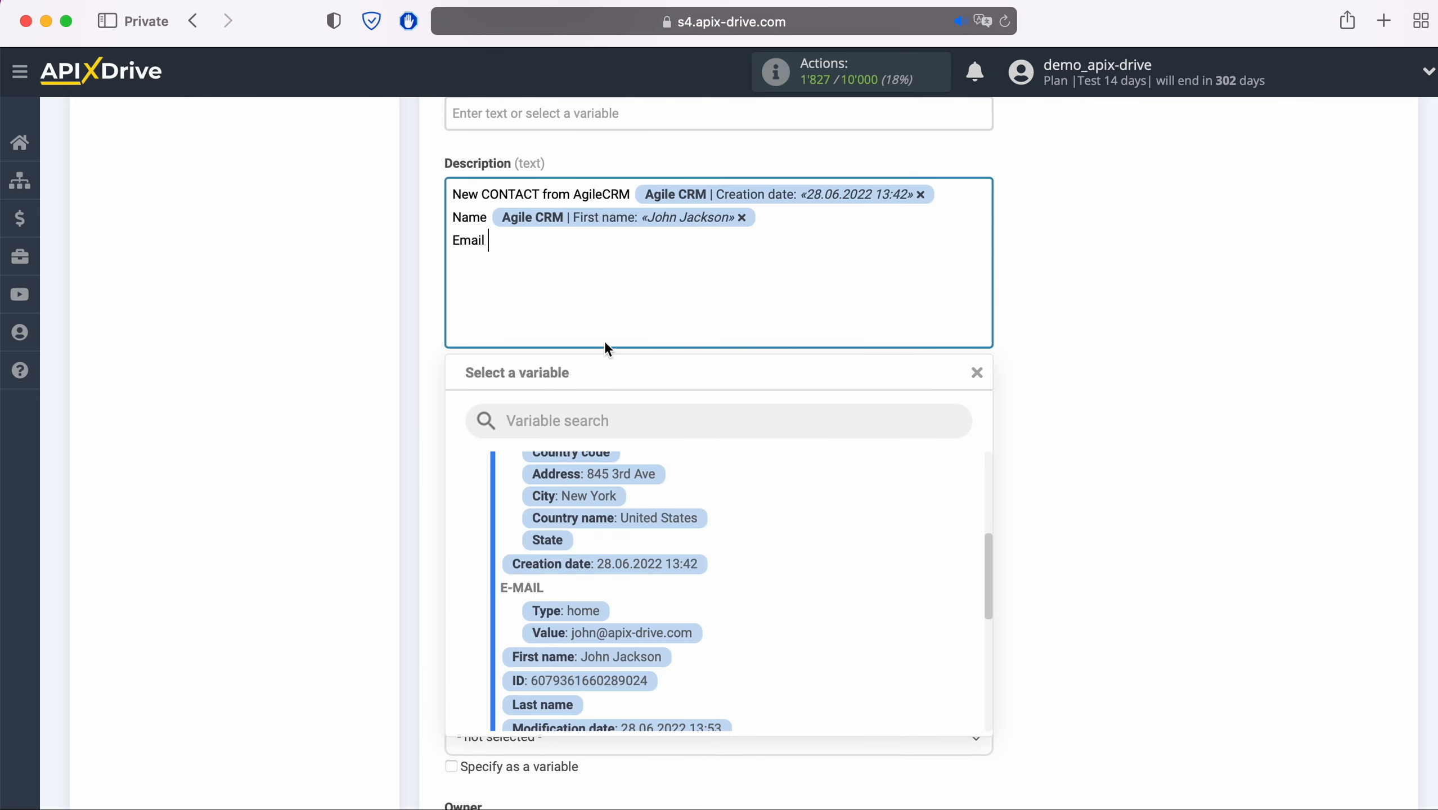
scroll(786, 529, "down", 1)
left_click(672, 604)
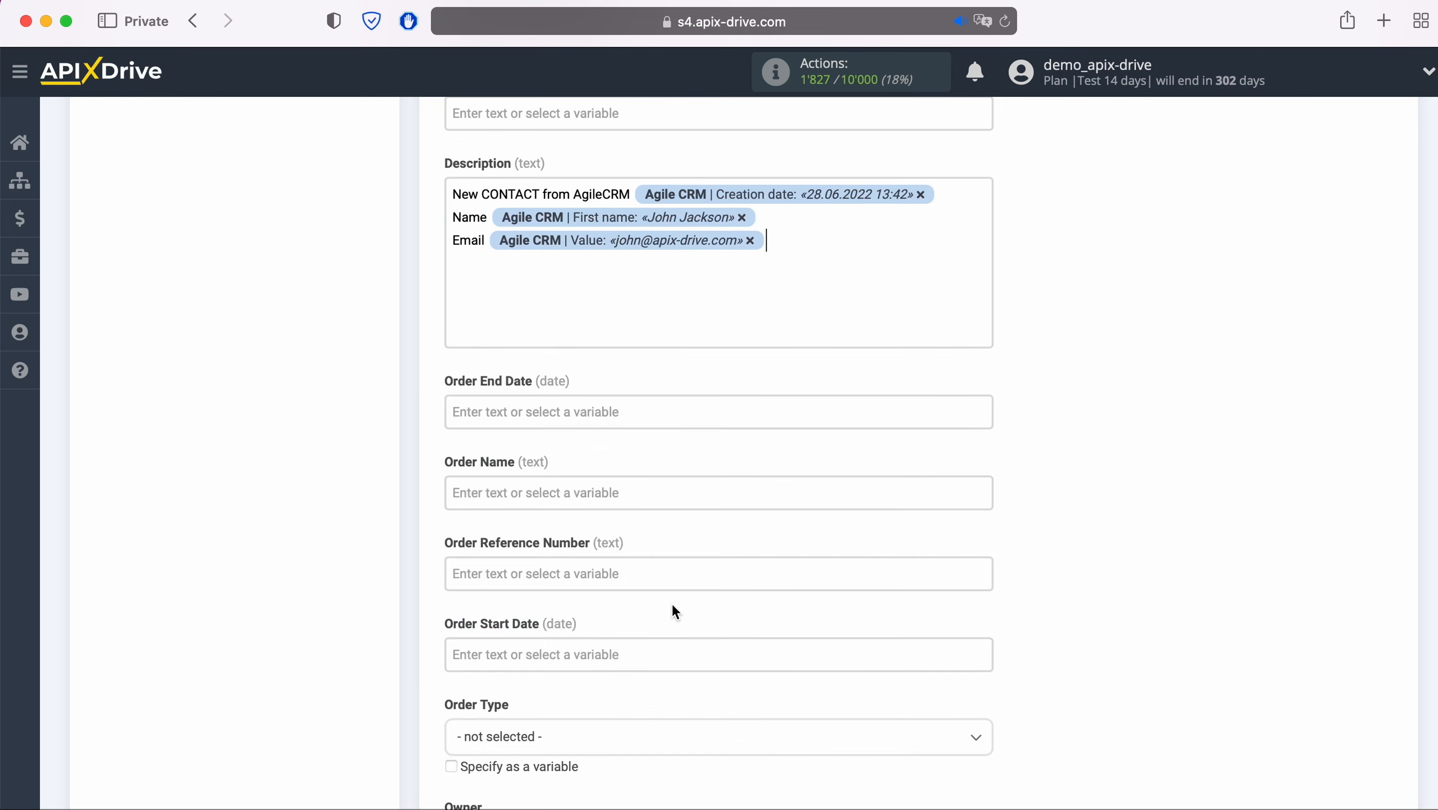
Add a Phone line with the contact's phone variable to the Description
key("Return")
type("Phone")
left_click(571, 269)
scroll(843, 577, "down", 3)
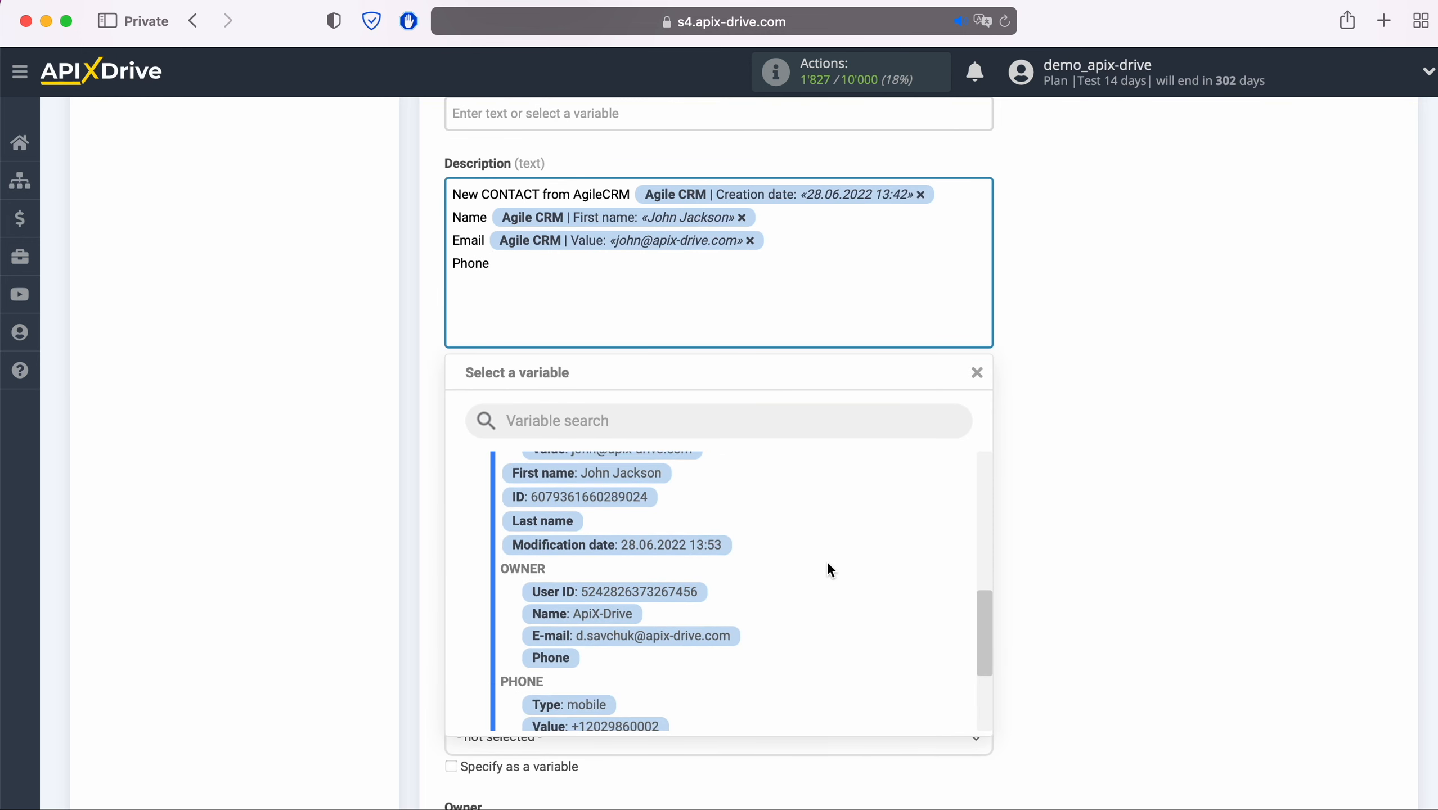
scroll(825, 562, "down", 3)
left_click(650, 617)
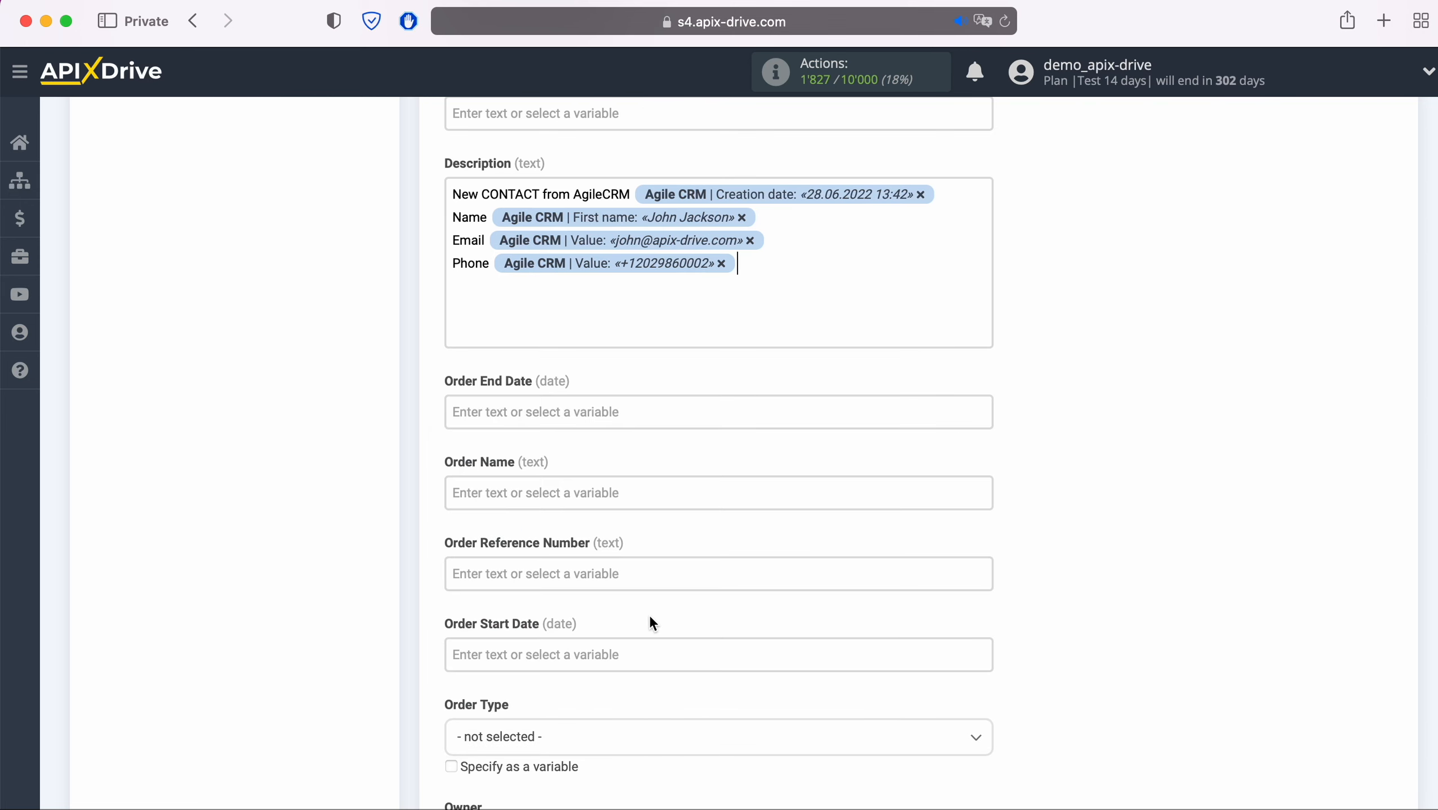
scroll(649, 615, "down", 2)
Set Order End Date to the system date
left_click(571, 352)
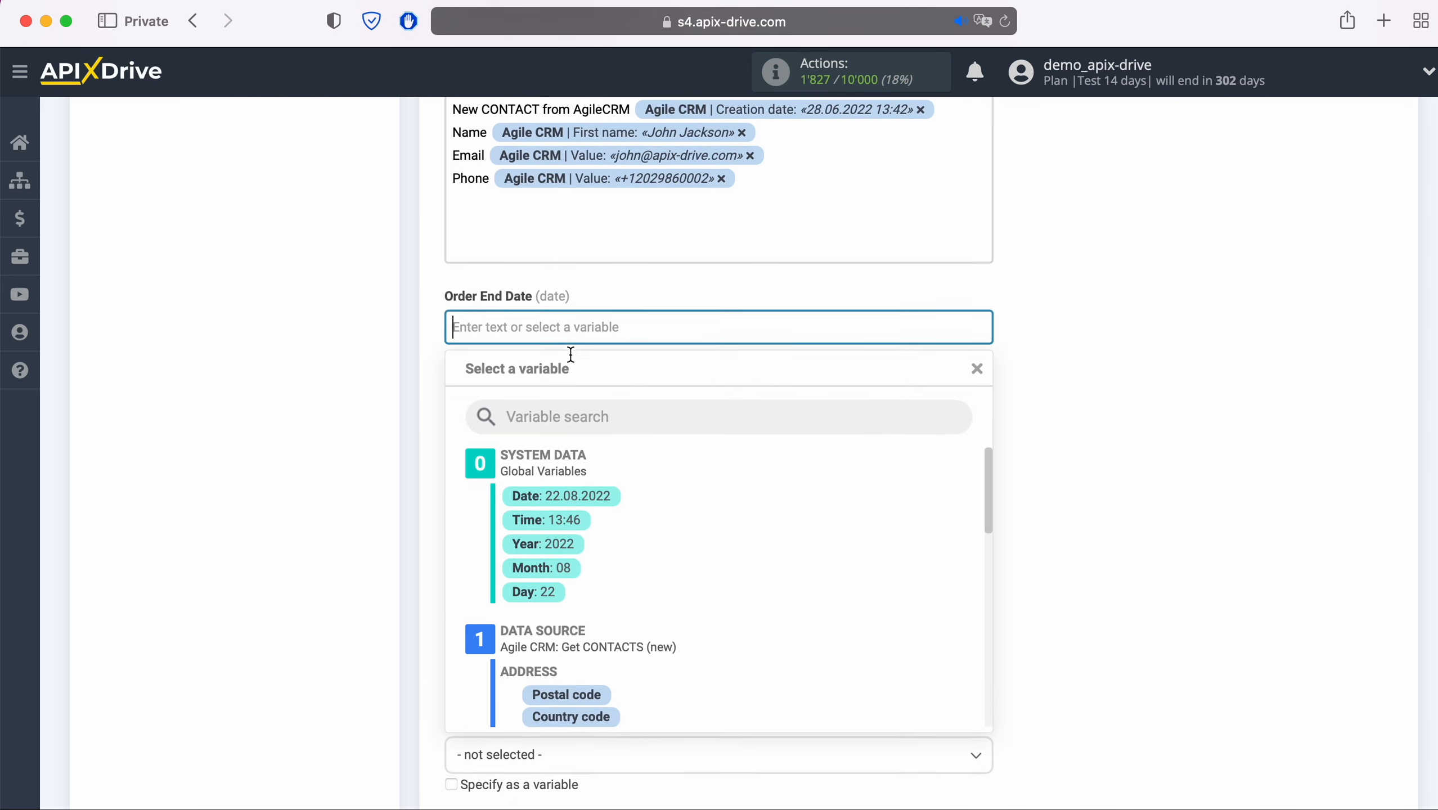
scroll(618, 377, "down", 2)
left_click(594, 361)
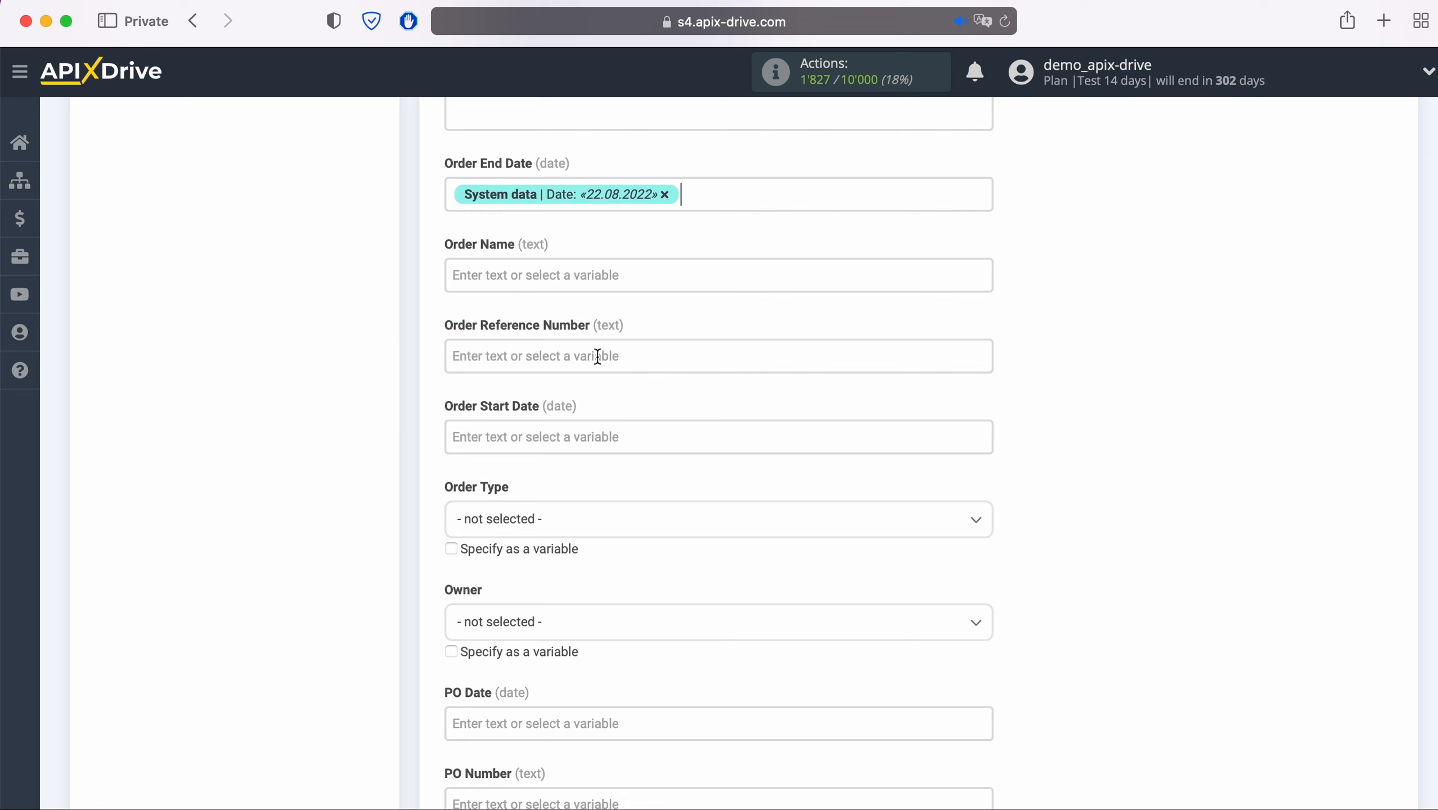
Name the order 'New CONTACT from AgileCRM' plus the contact's first name
left_click(592, 278)
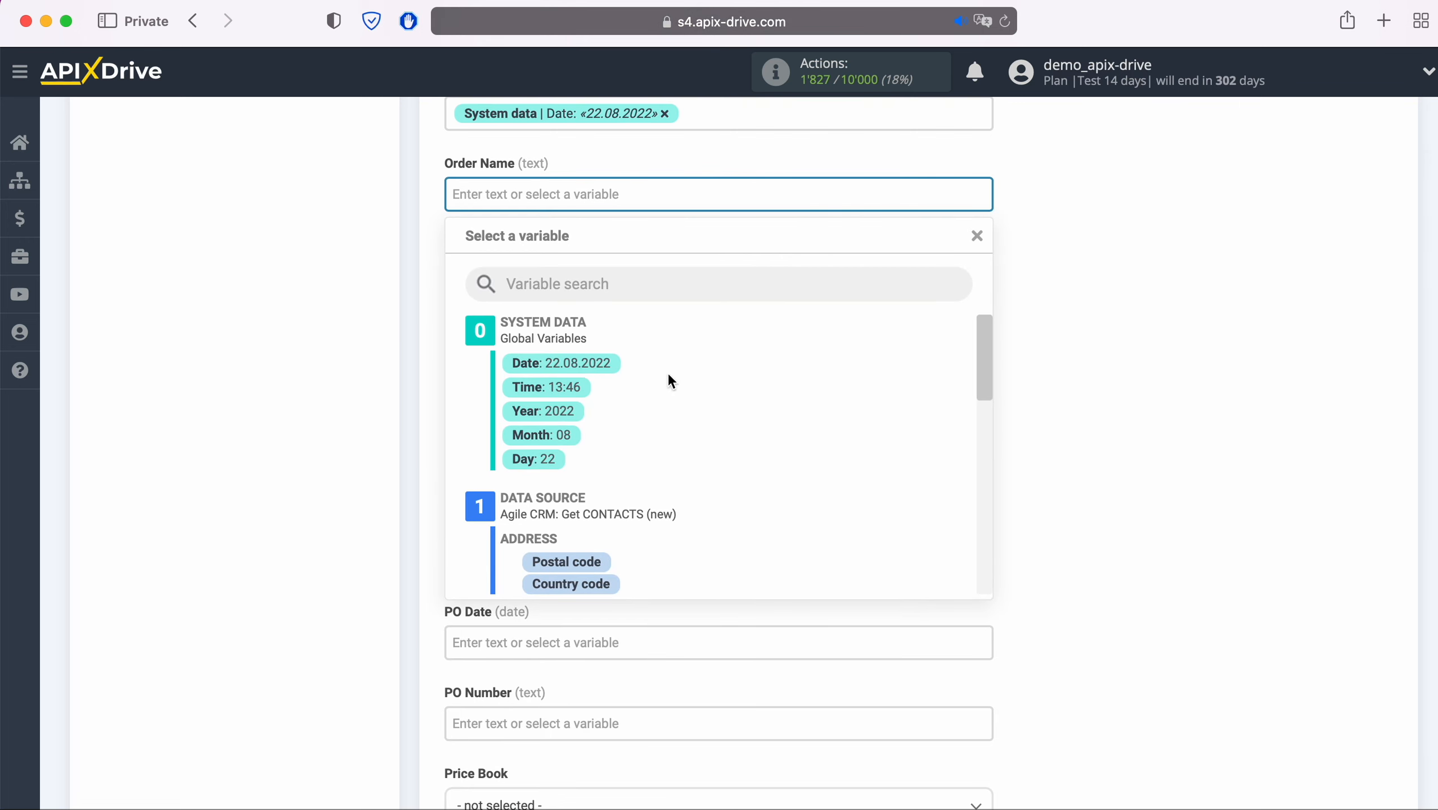
type("New CONTACT")
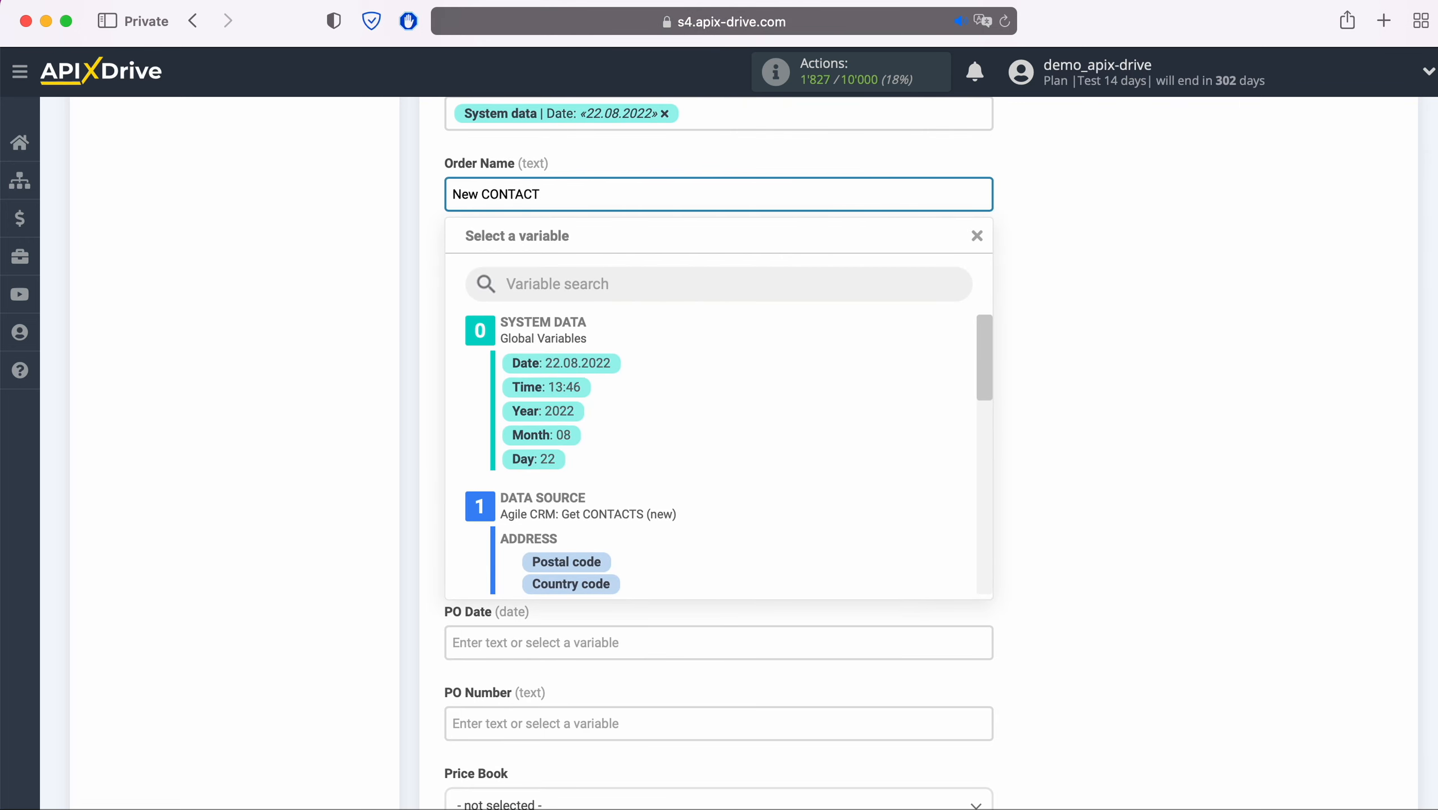
type(" from AgileCRM")
scroll(796, 517, "down", 4)
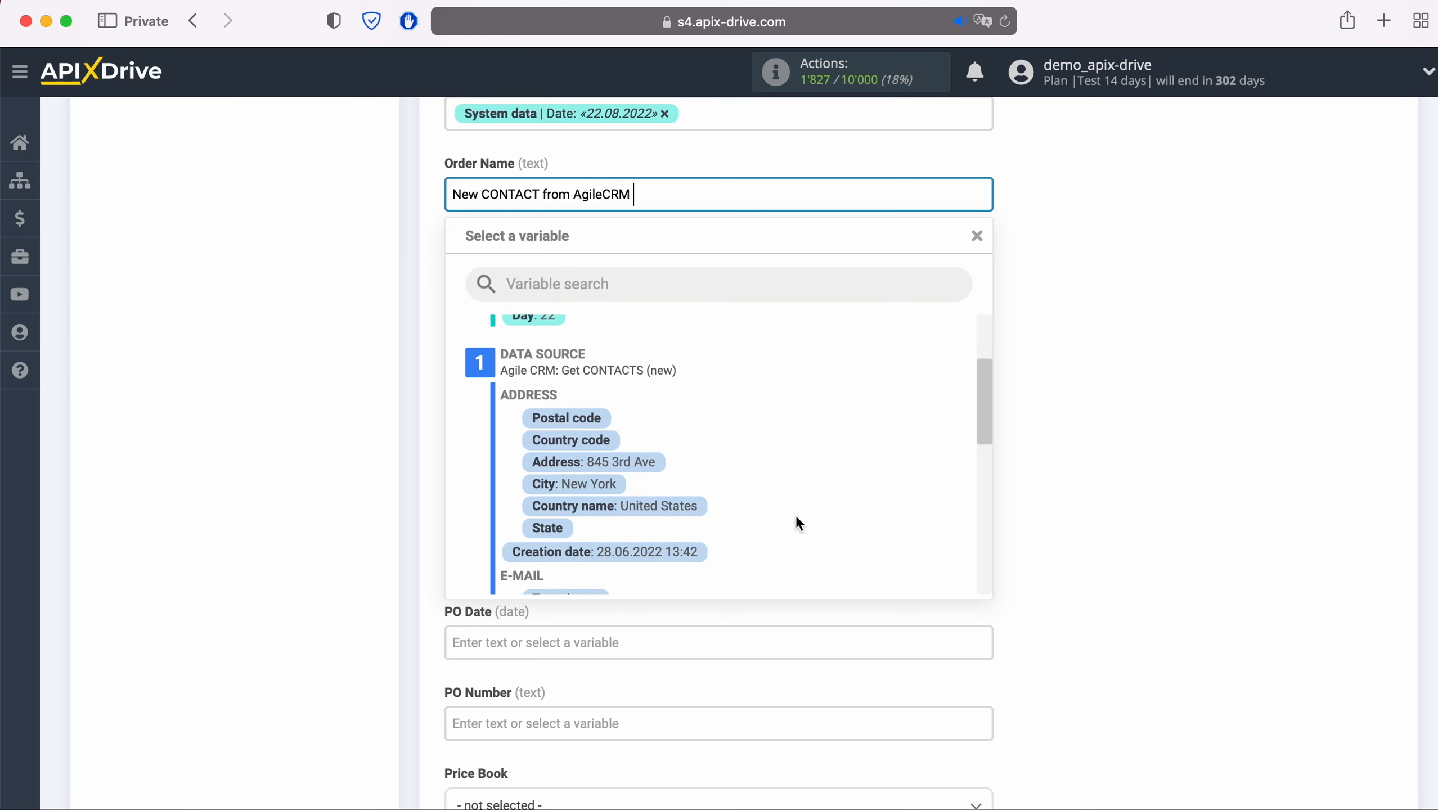
scroll(797, 511, "down", 1)
left_click(650, 516)
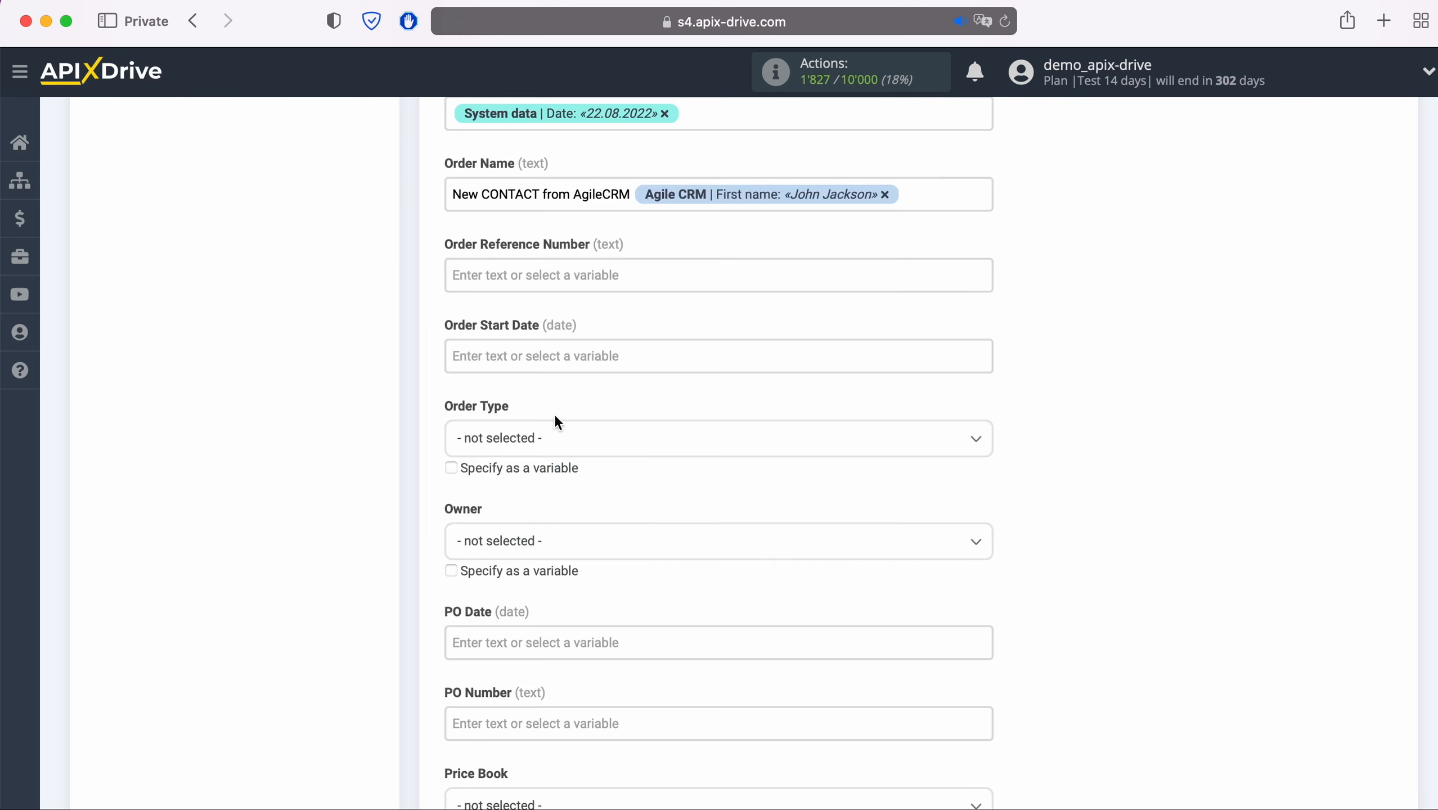
Set Order Start Date to the system date
left_click(550, 359)
scroll(552, 357, "down", 3)
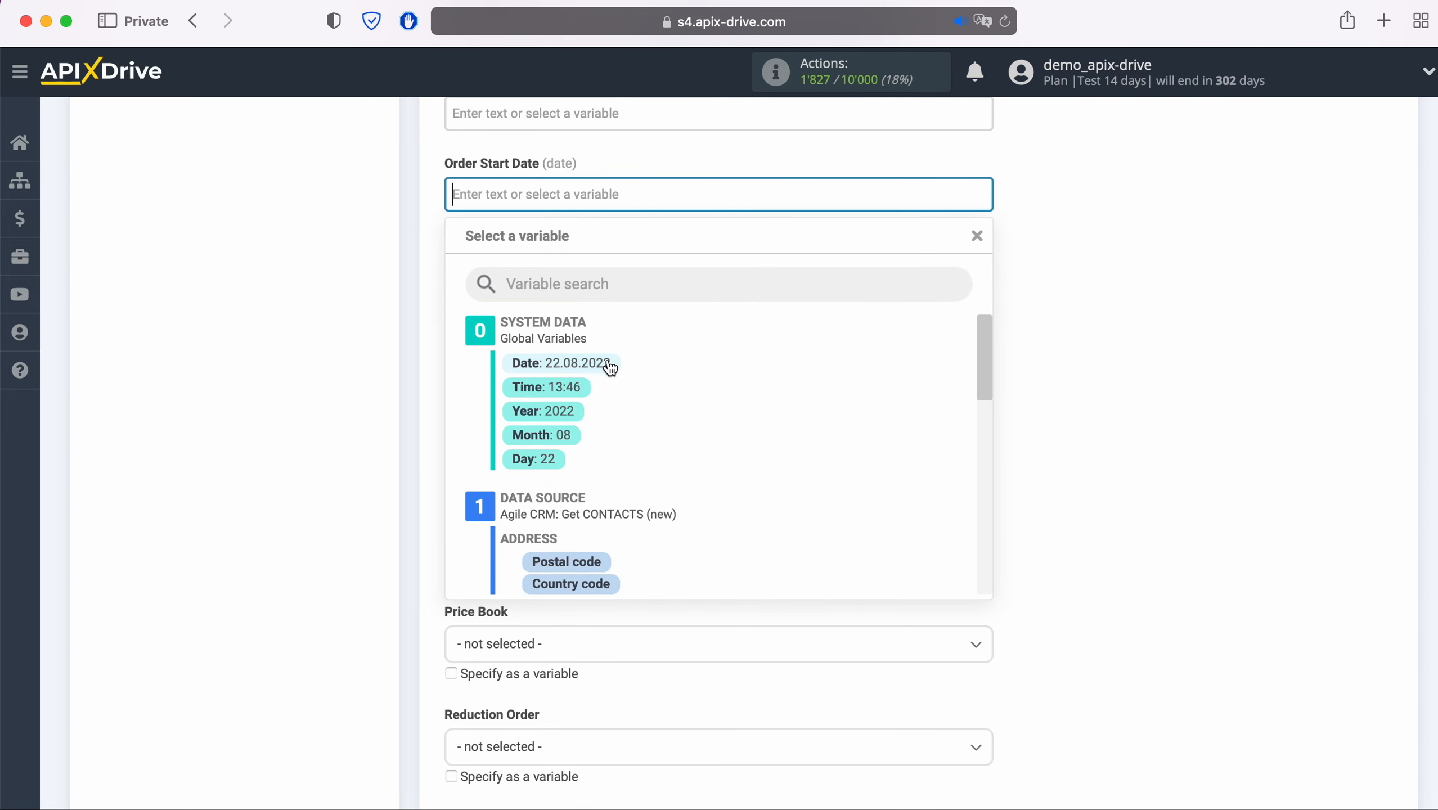
left_click(608, 363)
scroll(760, 381, "down", 3)
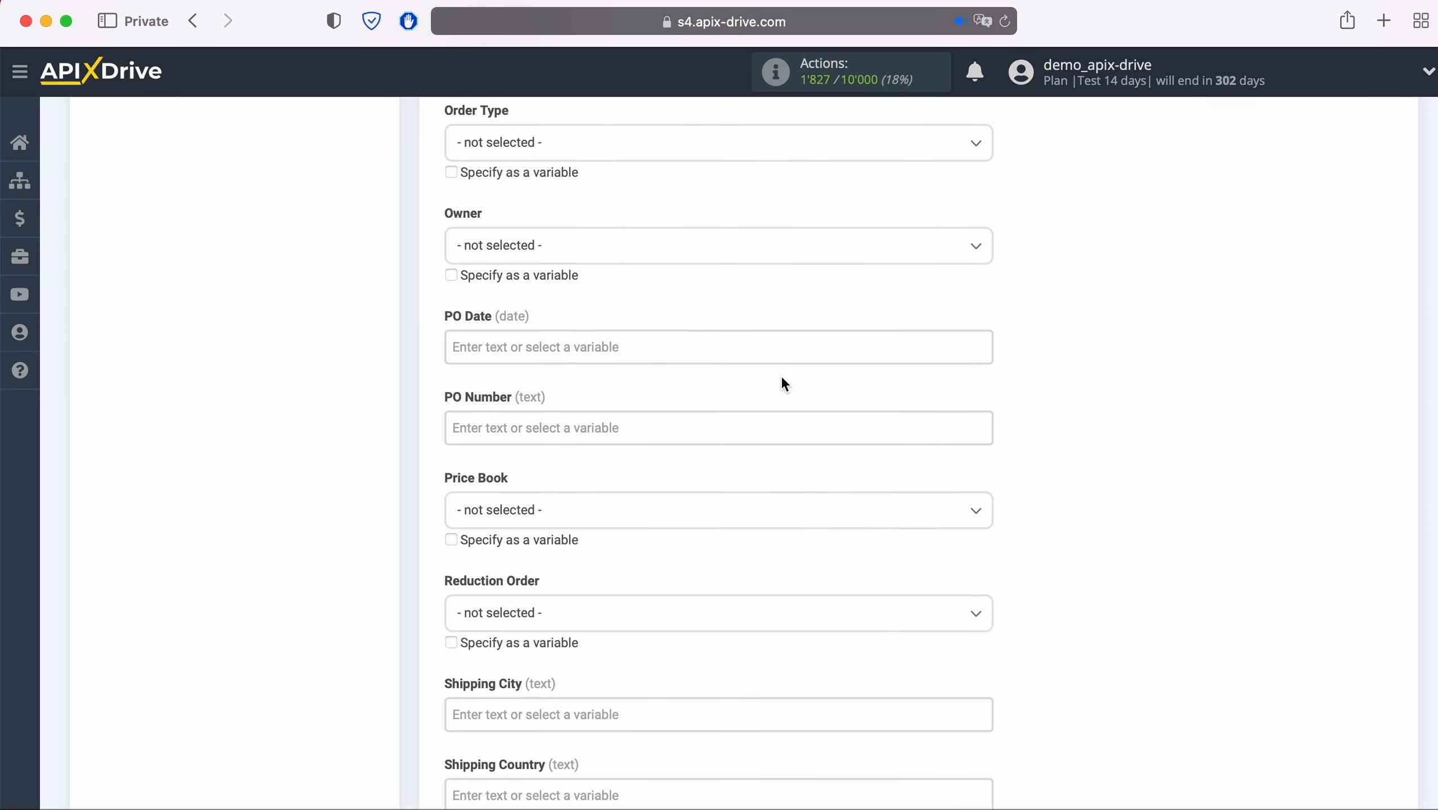
scroll(785, 385, "down", 2)
Choose the Standard price book and Draft order status
left_click(650, 360)
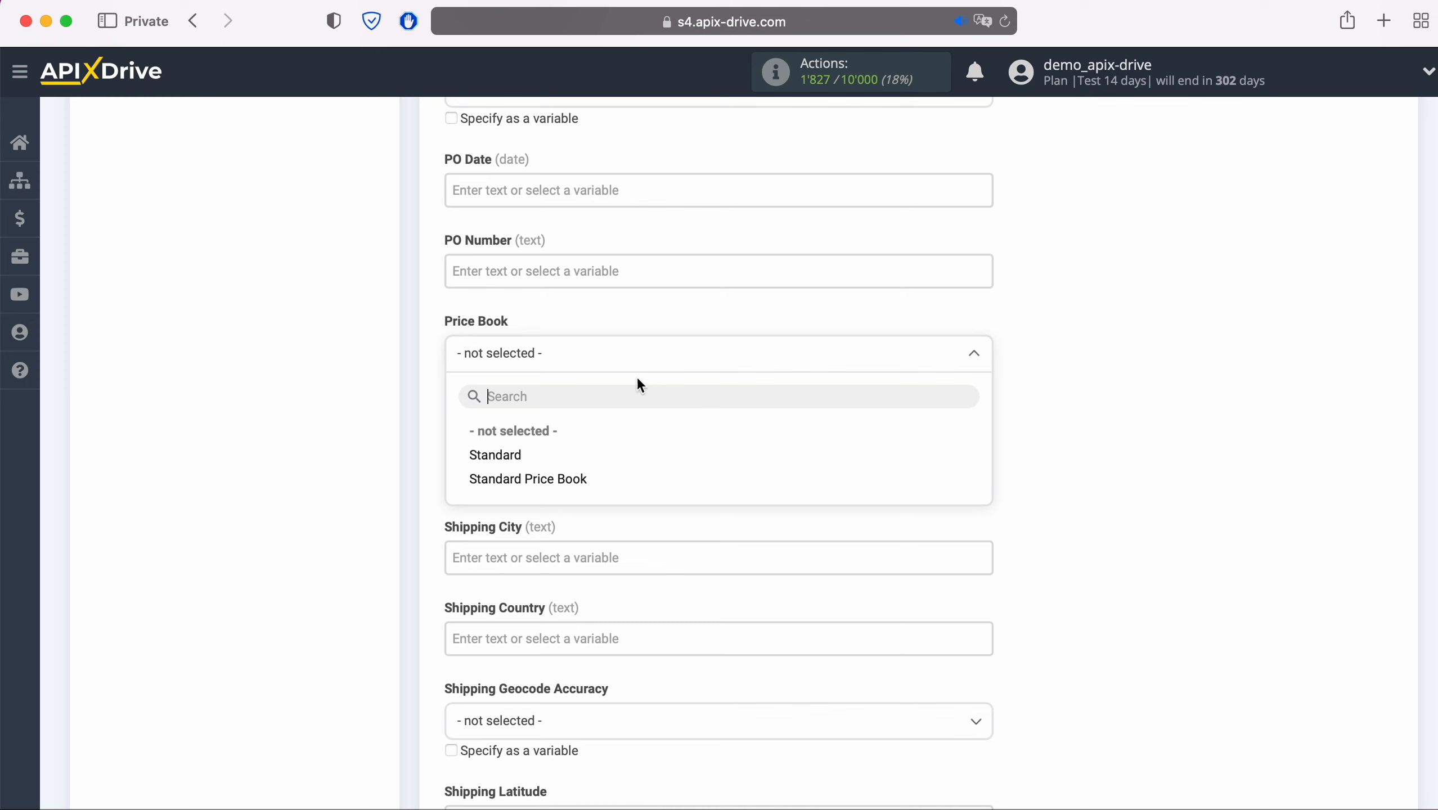
left_click(507, 454)
scroll(714, 425, "down", 5)
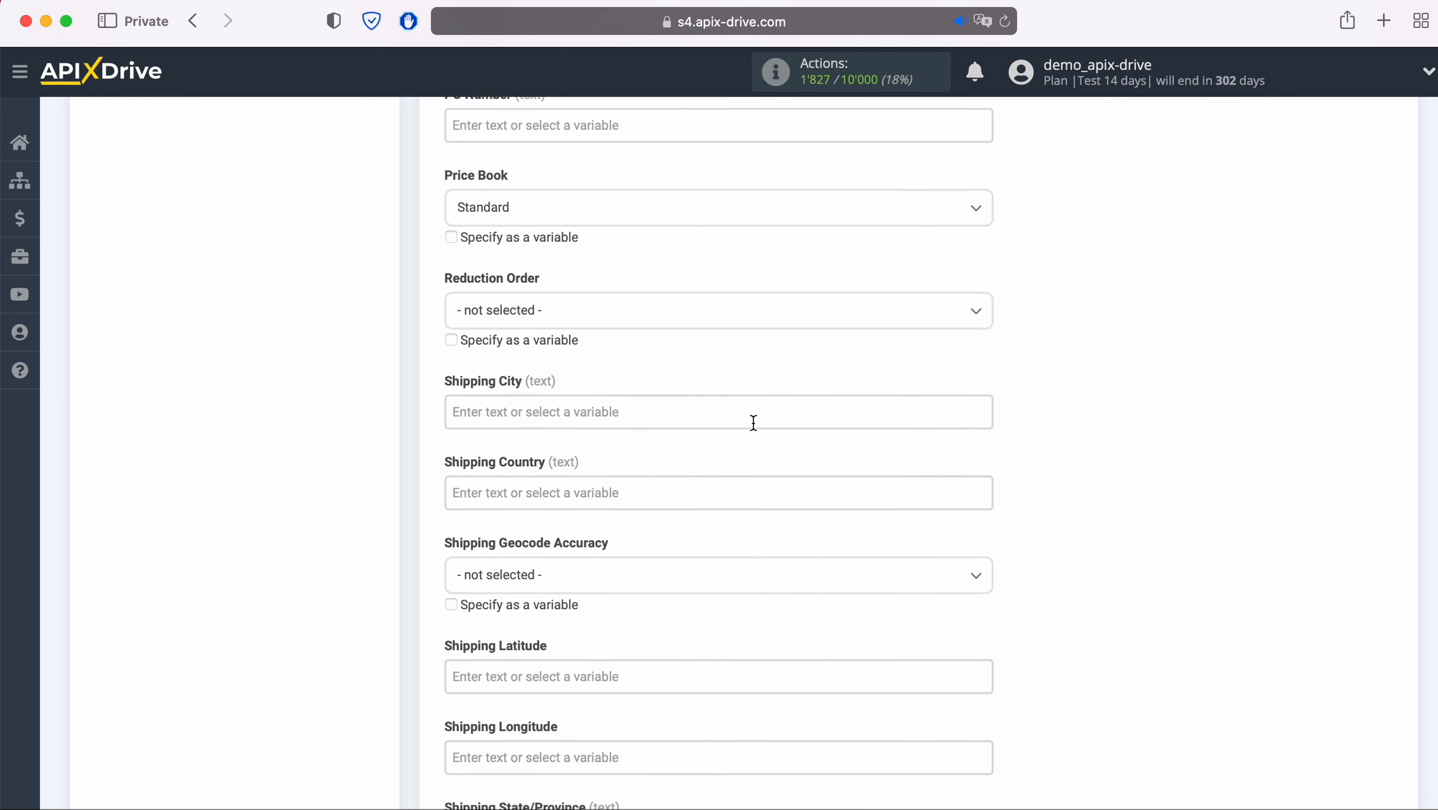
scroll(754, 422, "down", 4)
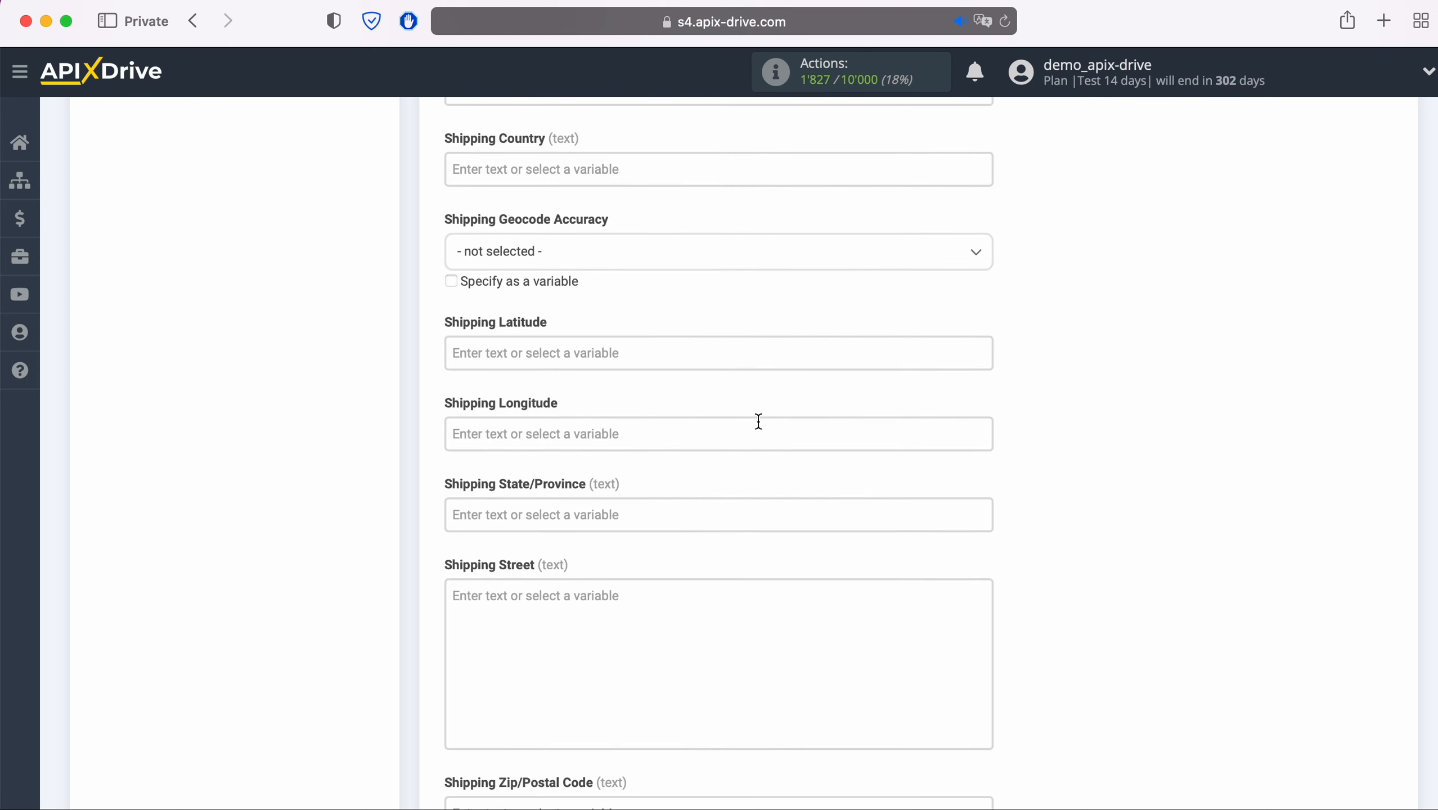
scroll(759, 421, "down", 2)
scroll(759, 421, "down", 3)
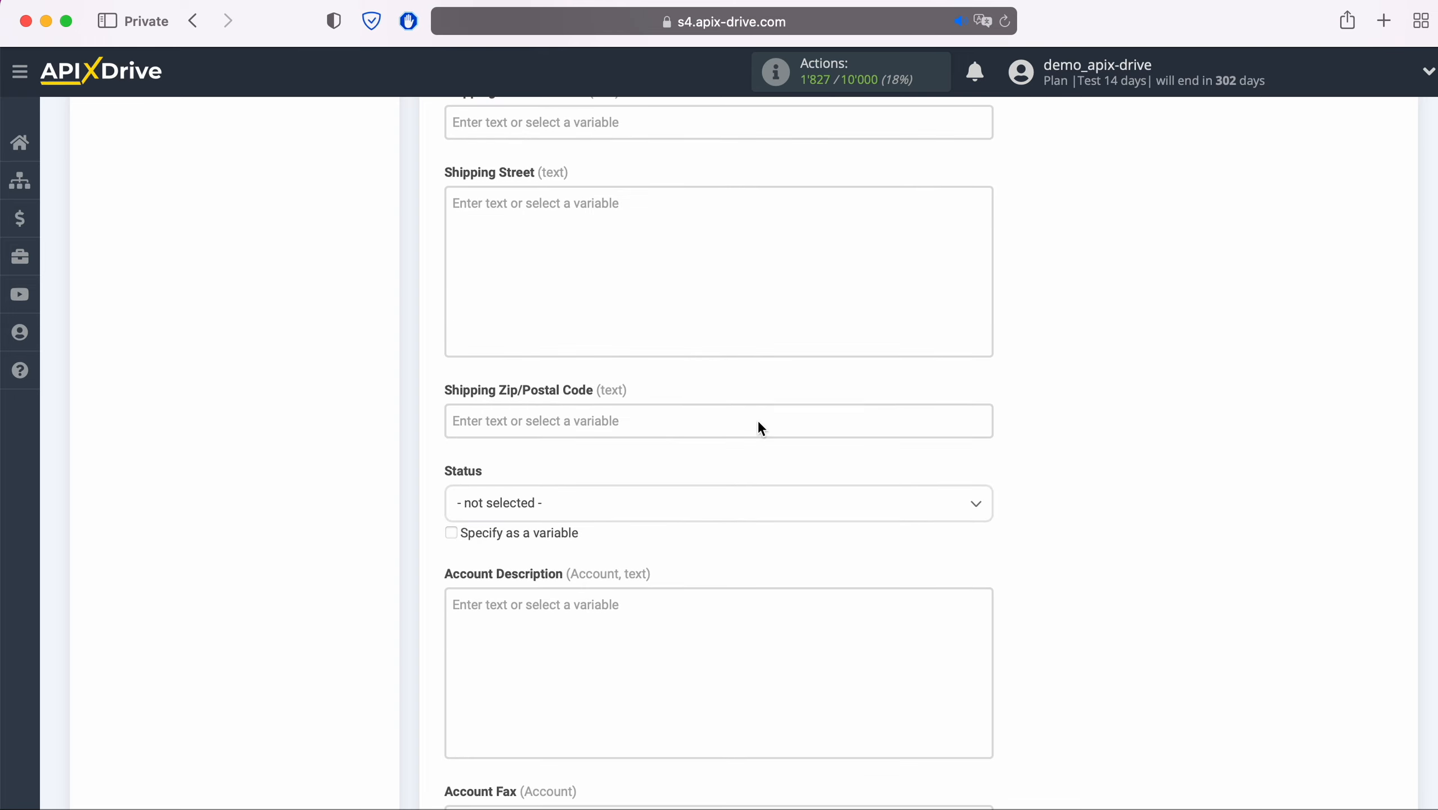
scroll(758, 421, "down", 2)
left_click(678, 378)
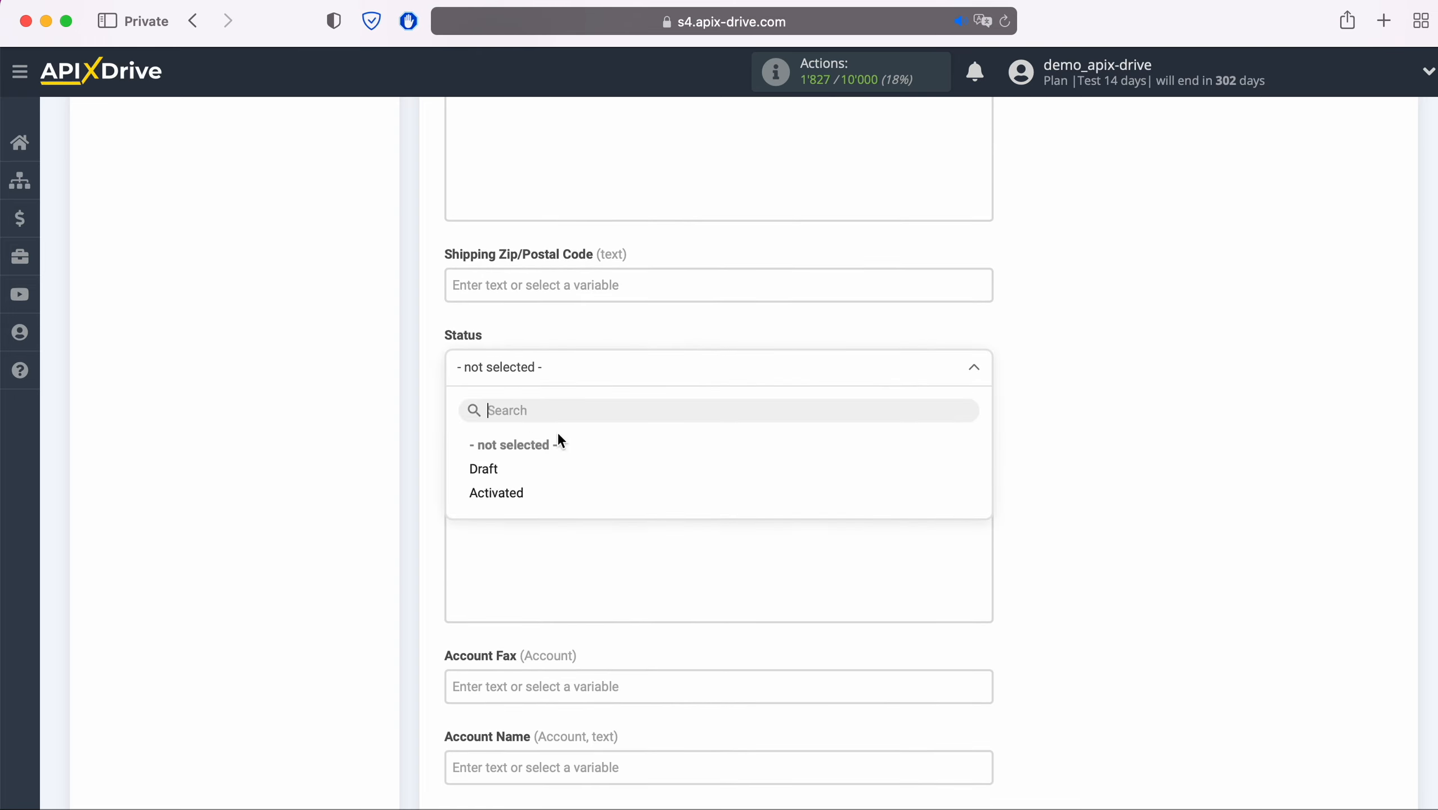
left_click(483, 470)
scroll(789, 428, "down", 3)
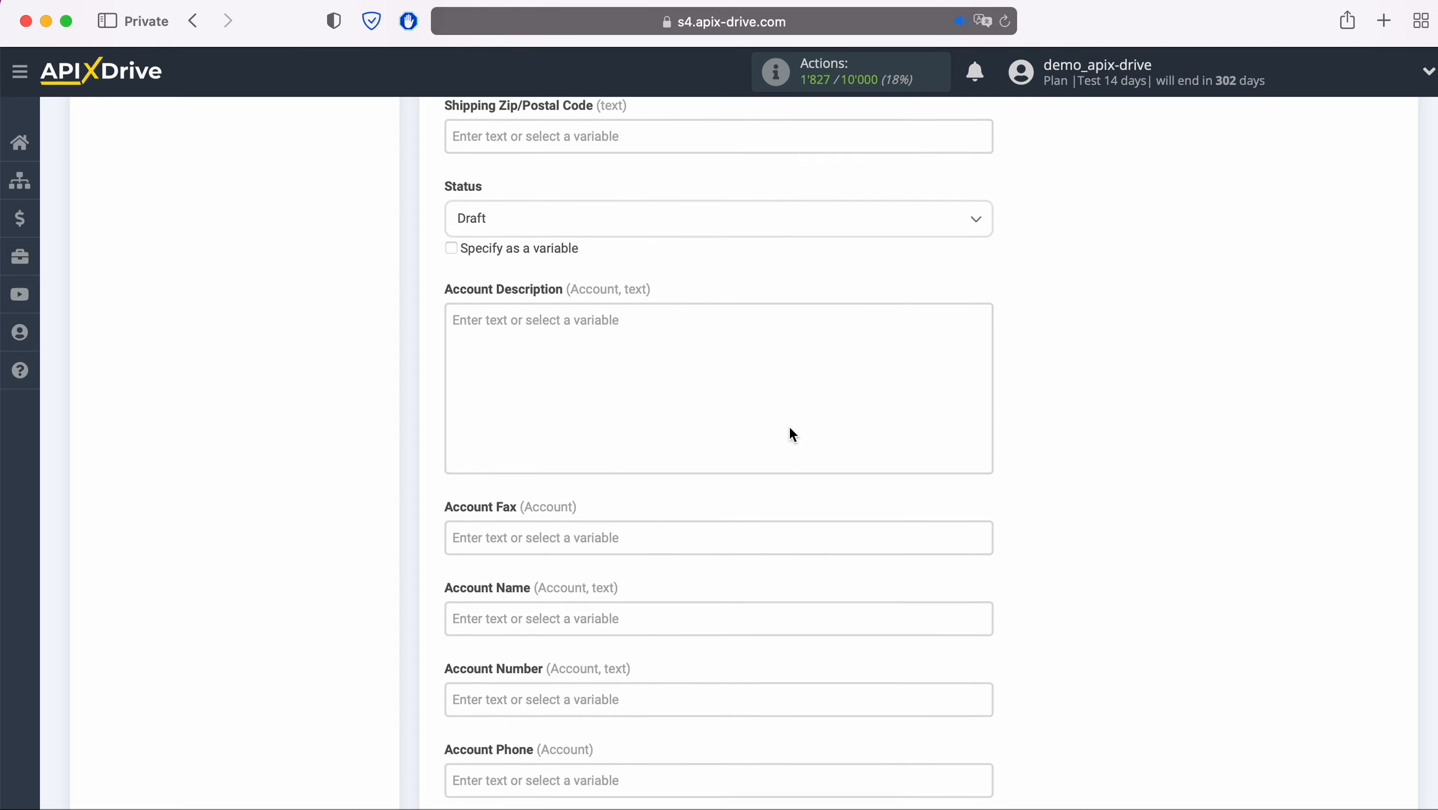
scroll(792, 434, "down", 5)
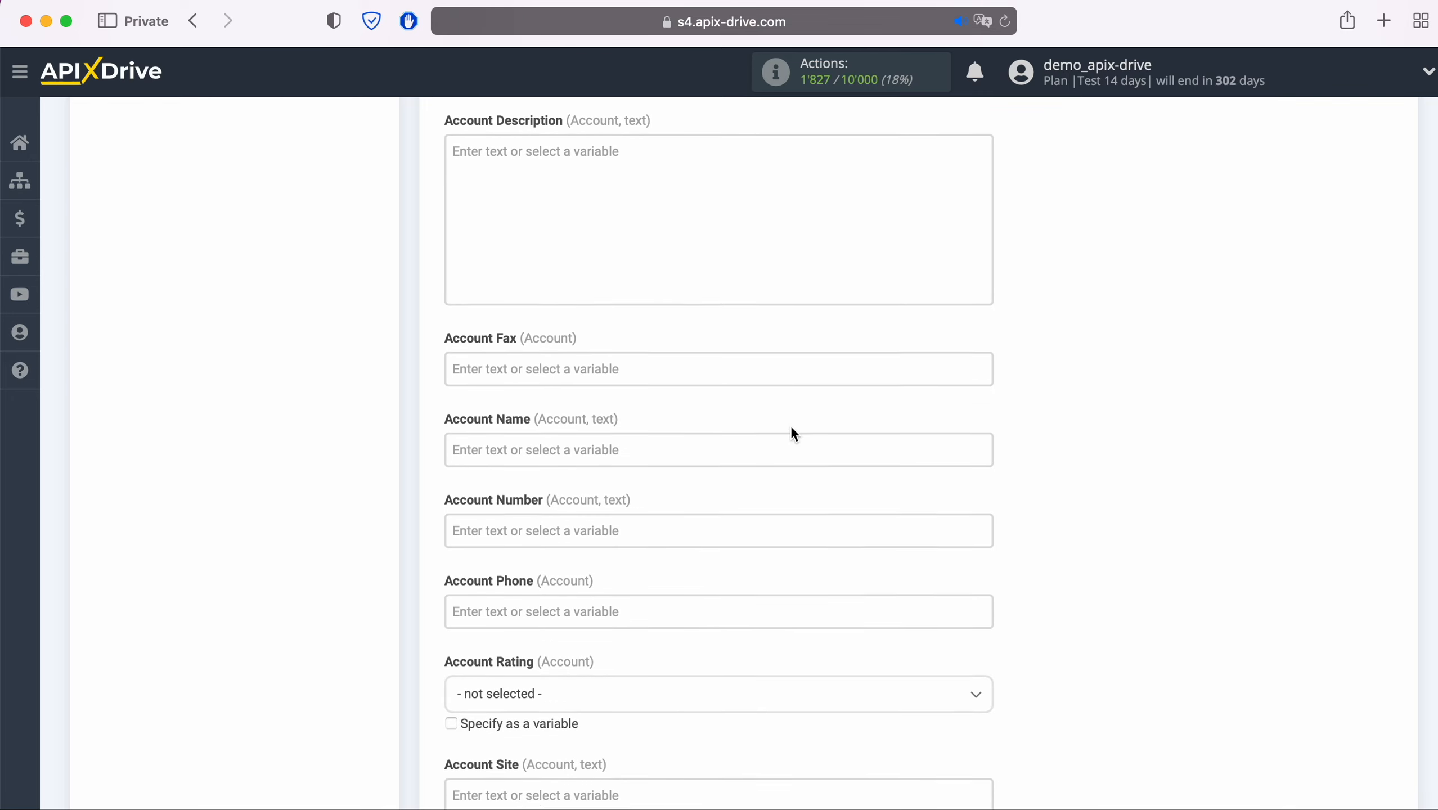
left_click(707, 371)
scroll(737, 397, "down", 3)
scroll(763, 409, "down", 5)
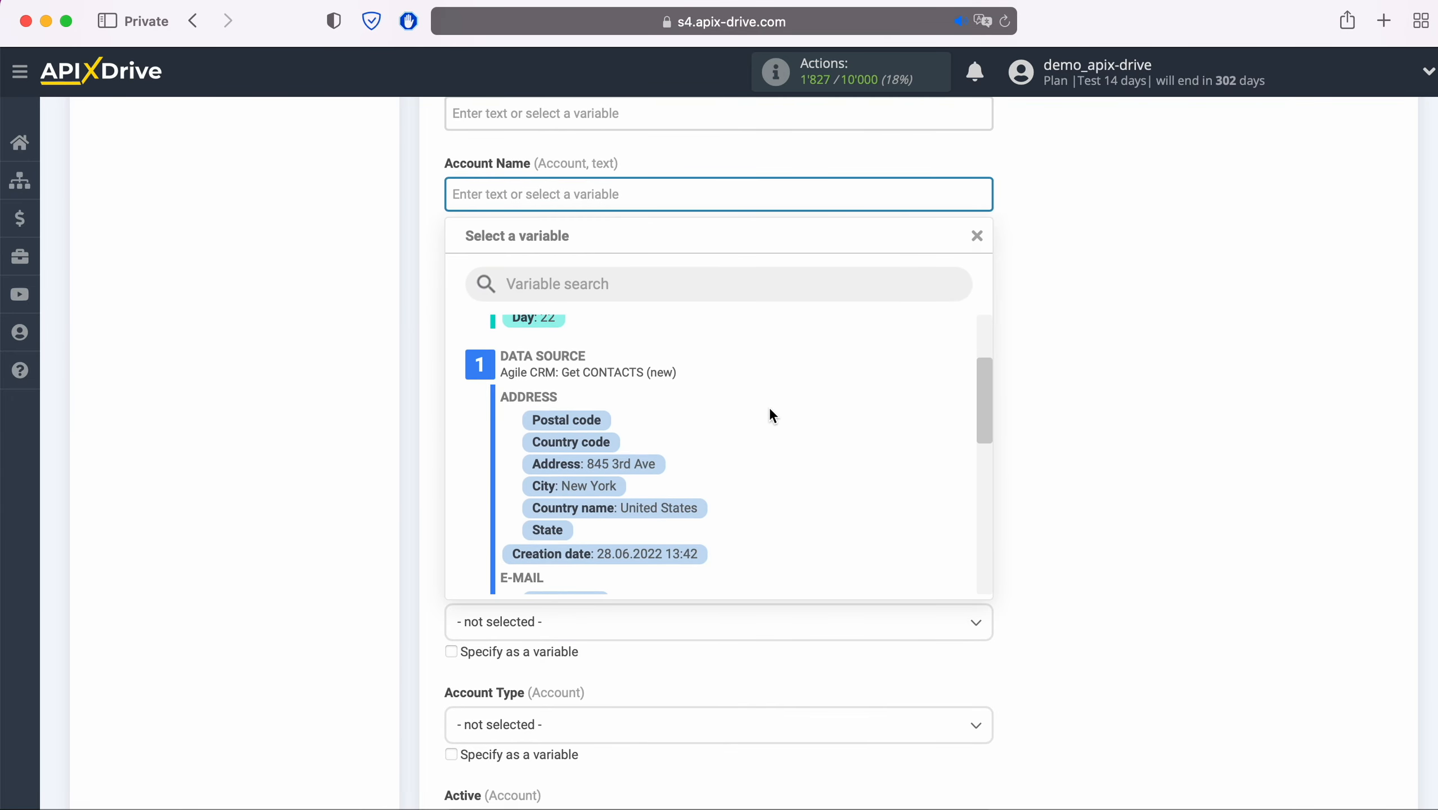
scroll(771, 410, "down", 2)
left_click(658, 508)
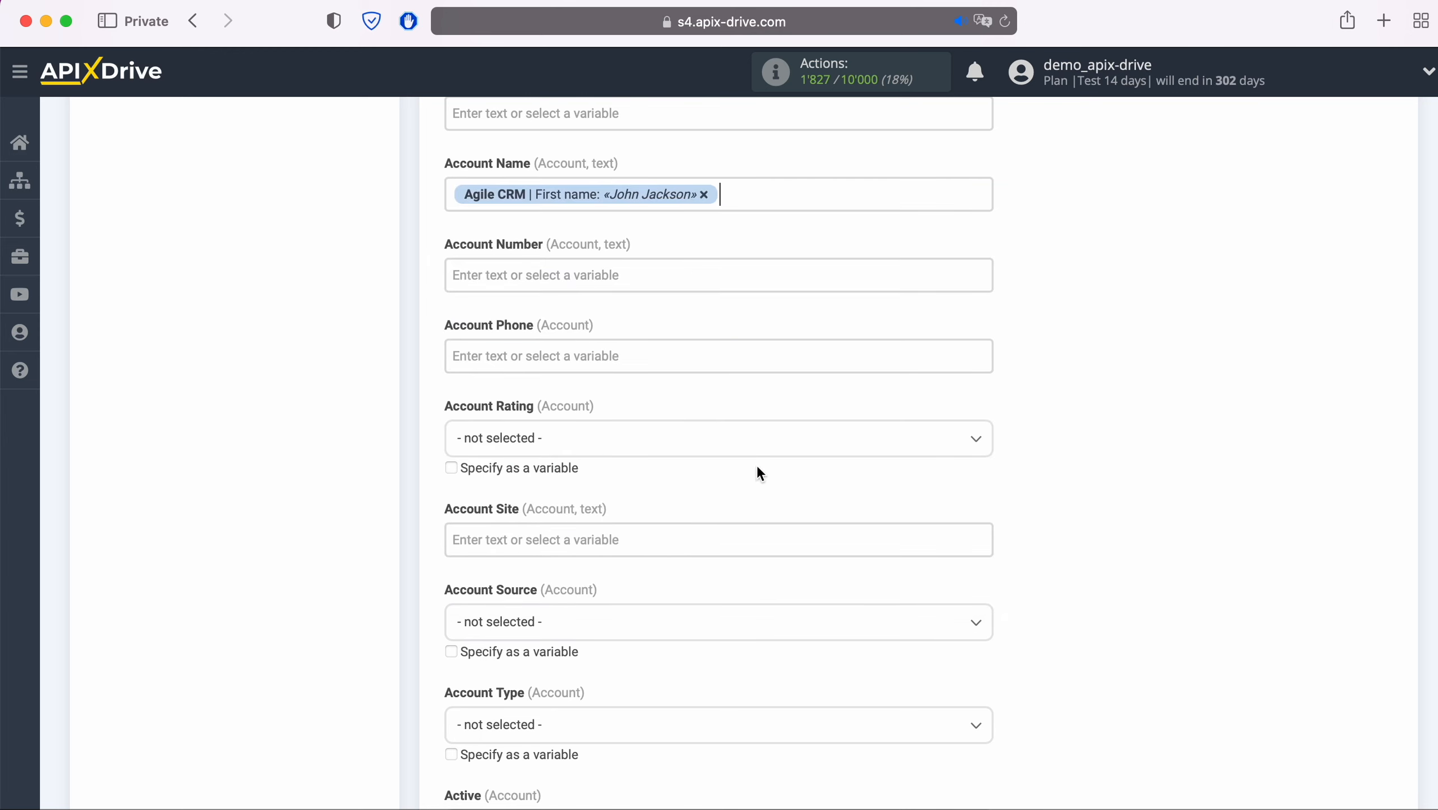
scroll(760, 470, "down", 1)
scroll(767, 454, "down", 5)
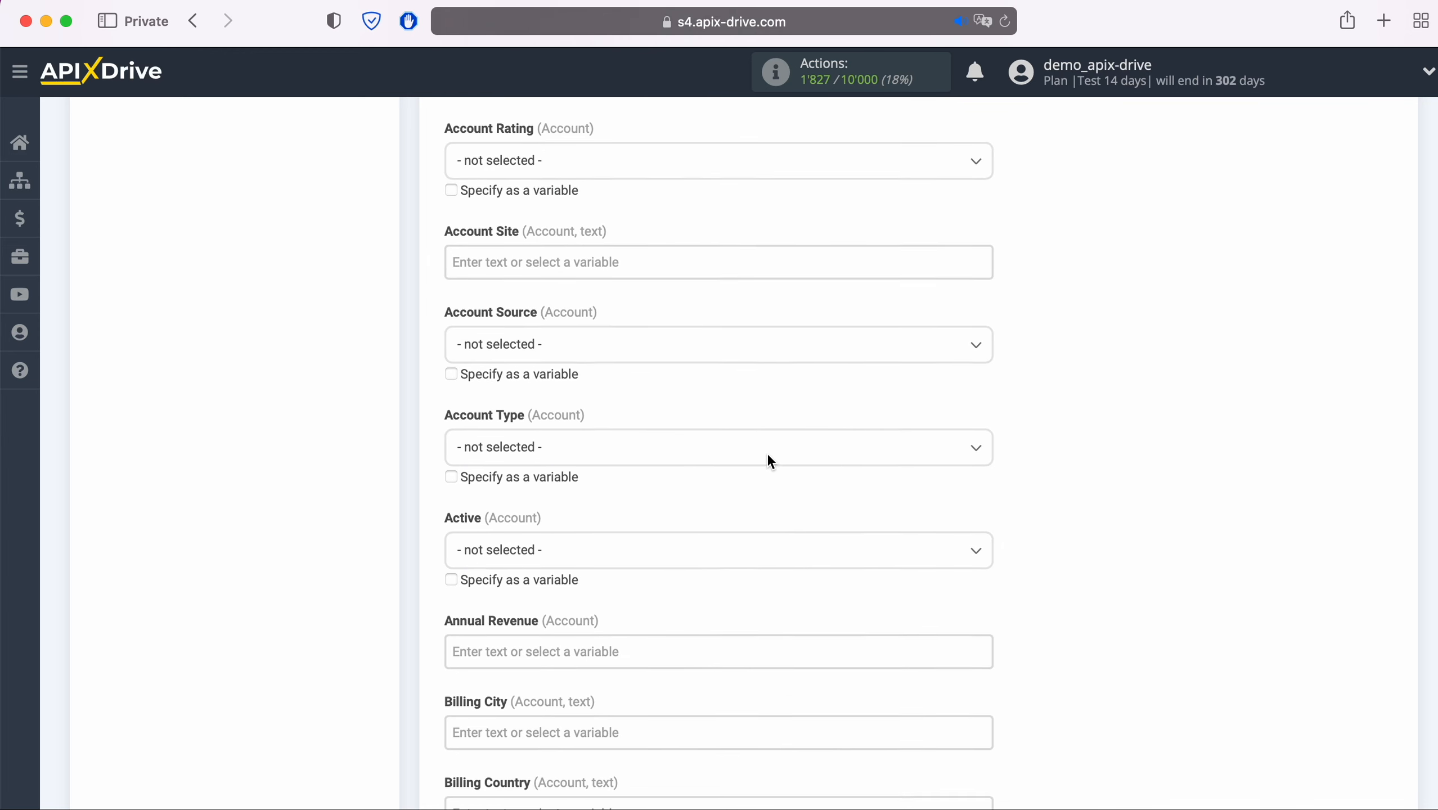
scroll(769, 454, "down", 7)
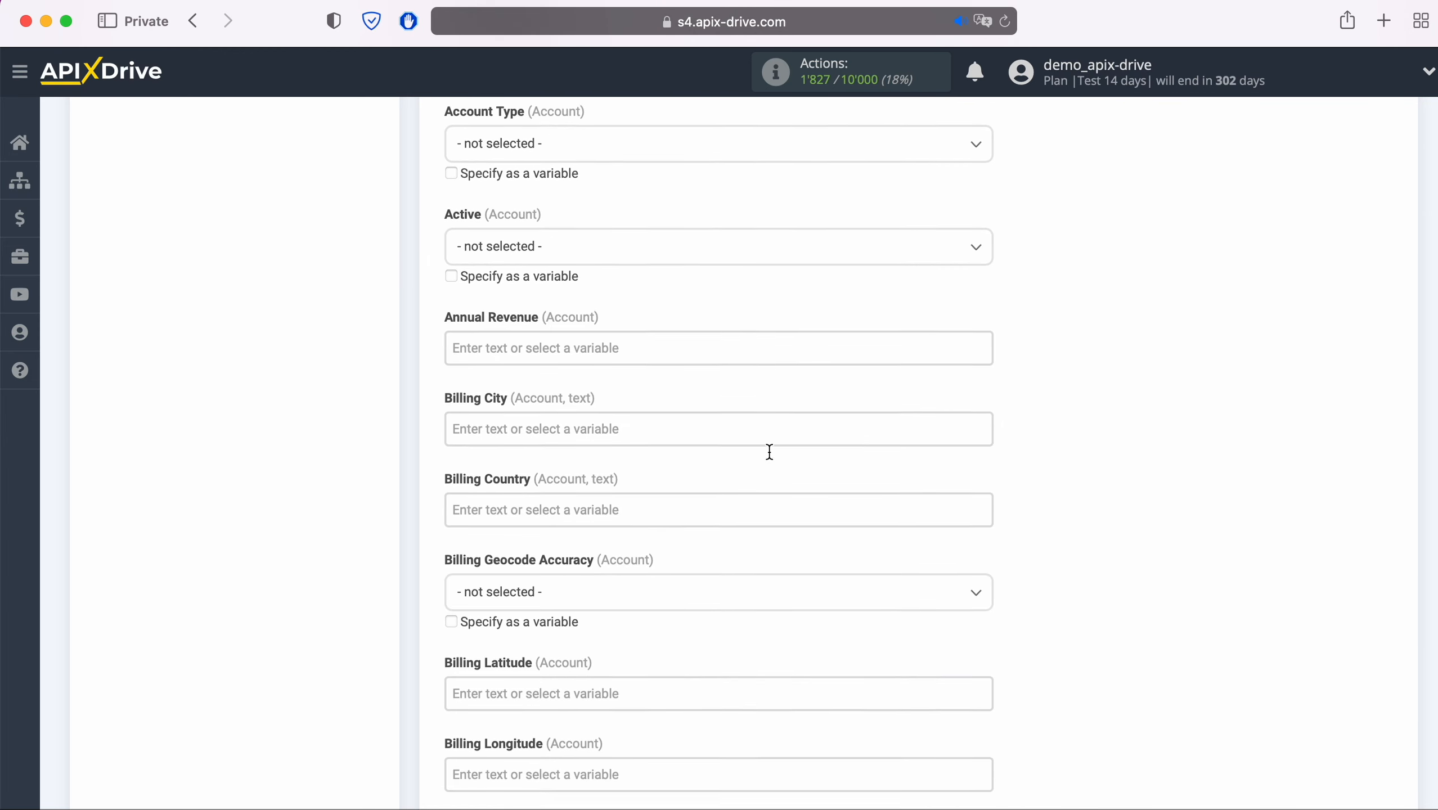
scroll(769, 454, "down", 8)
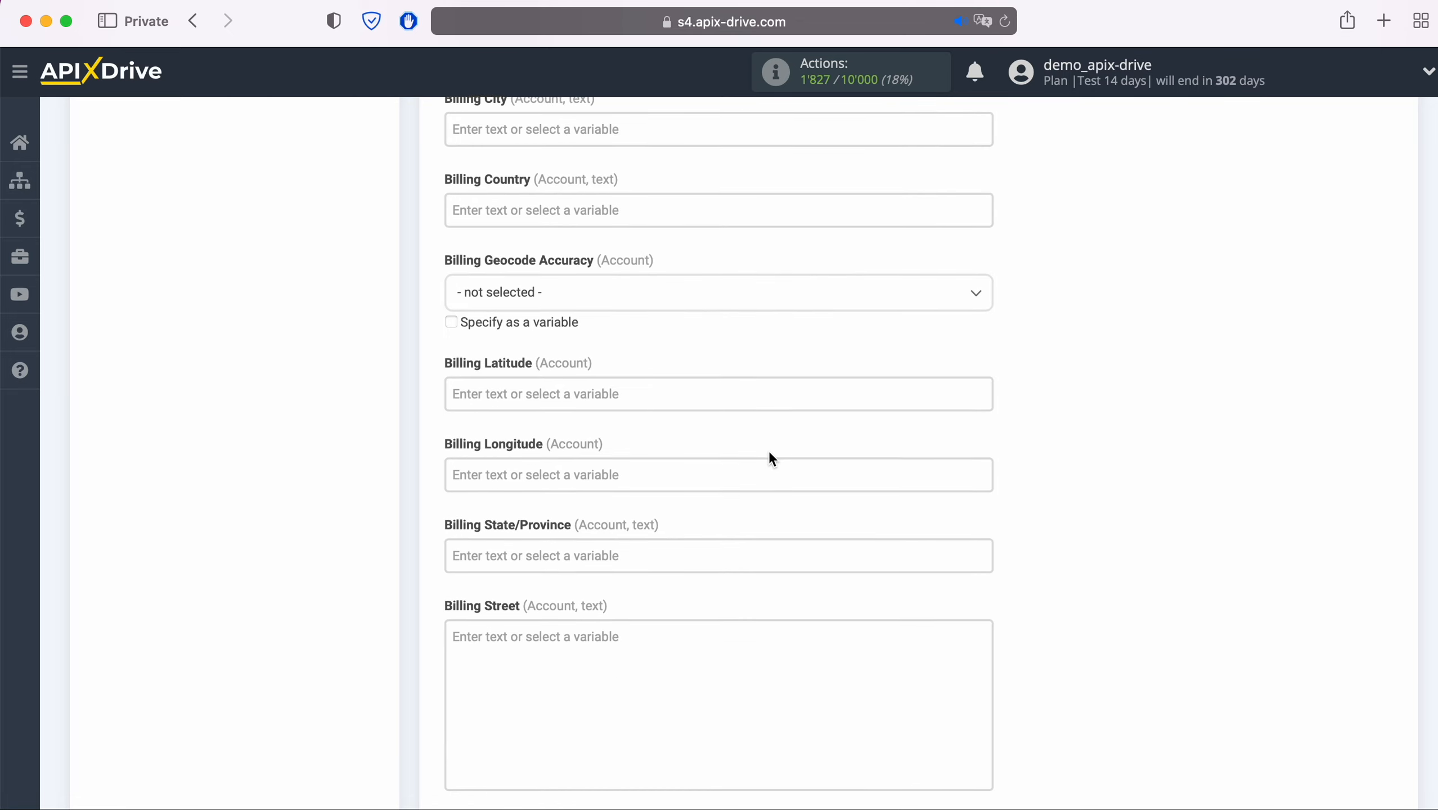
scroll(770, 454, "down", 5)
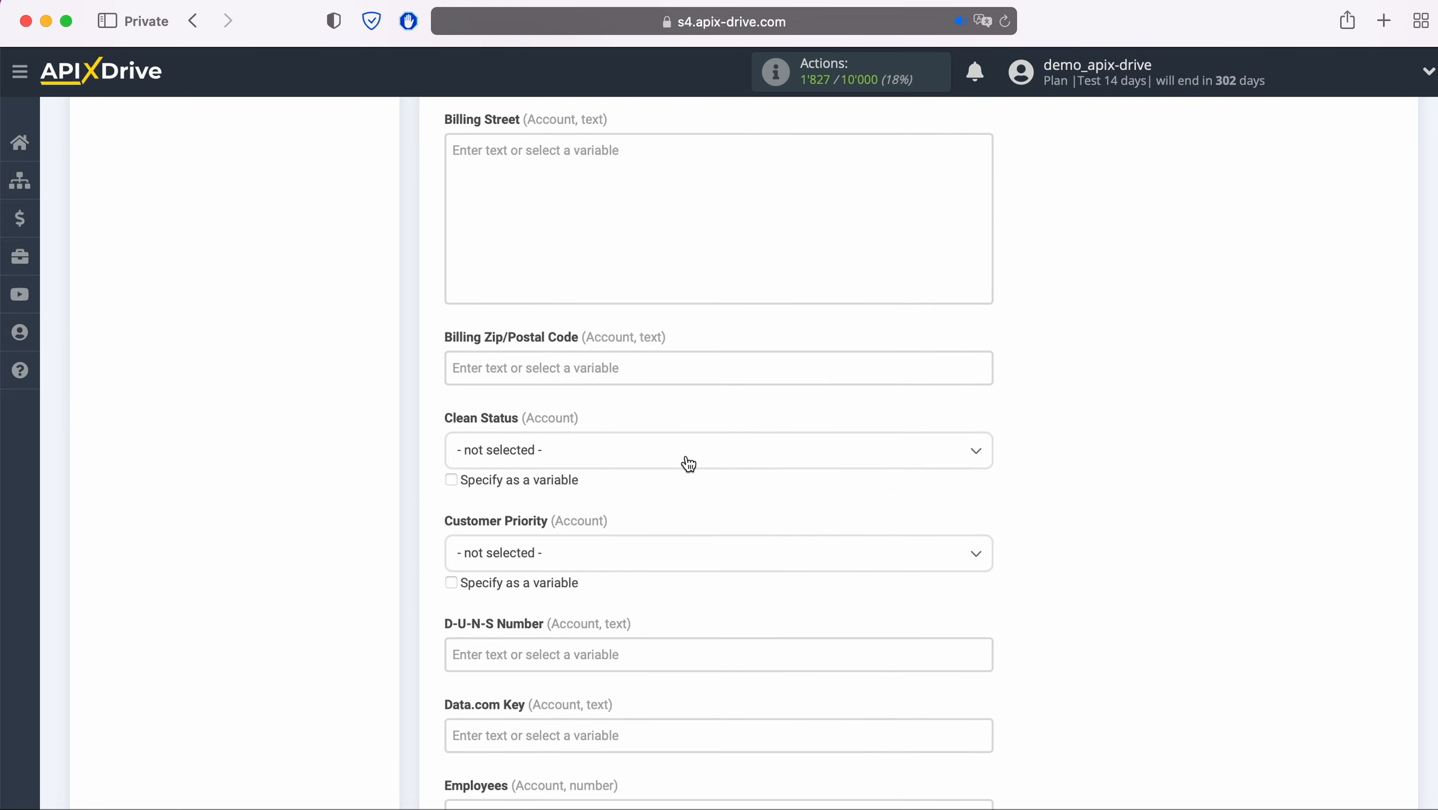
left_click(680, 456)
left_click(519, 549)
scroll(733, 510, "down", 3)
scroll(732, 519, "down", 7)
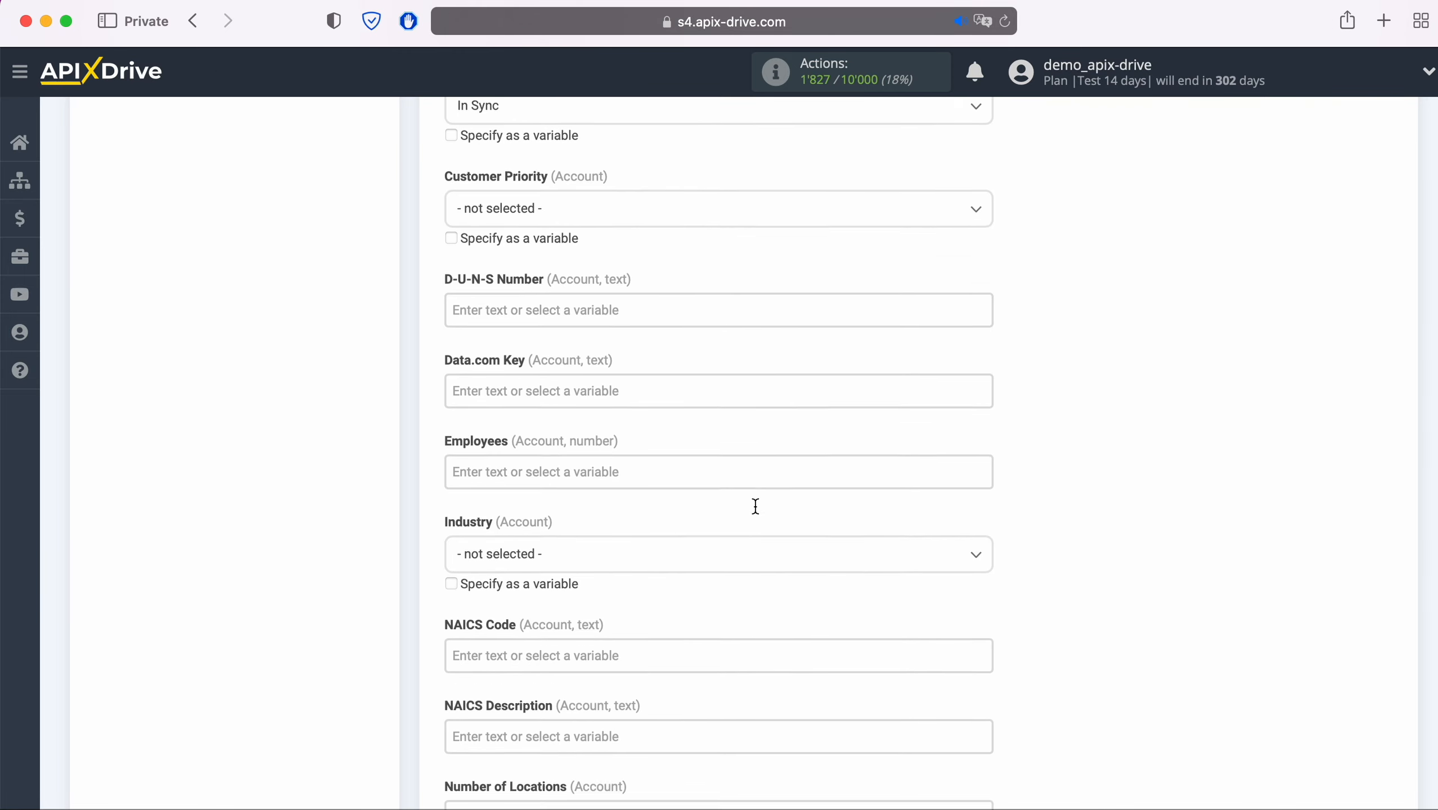
scroll(754, 507, "down", 7)
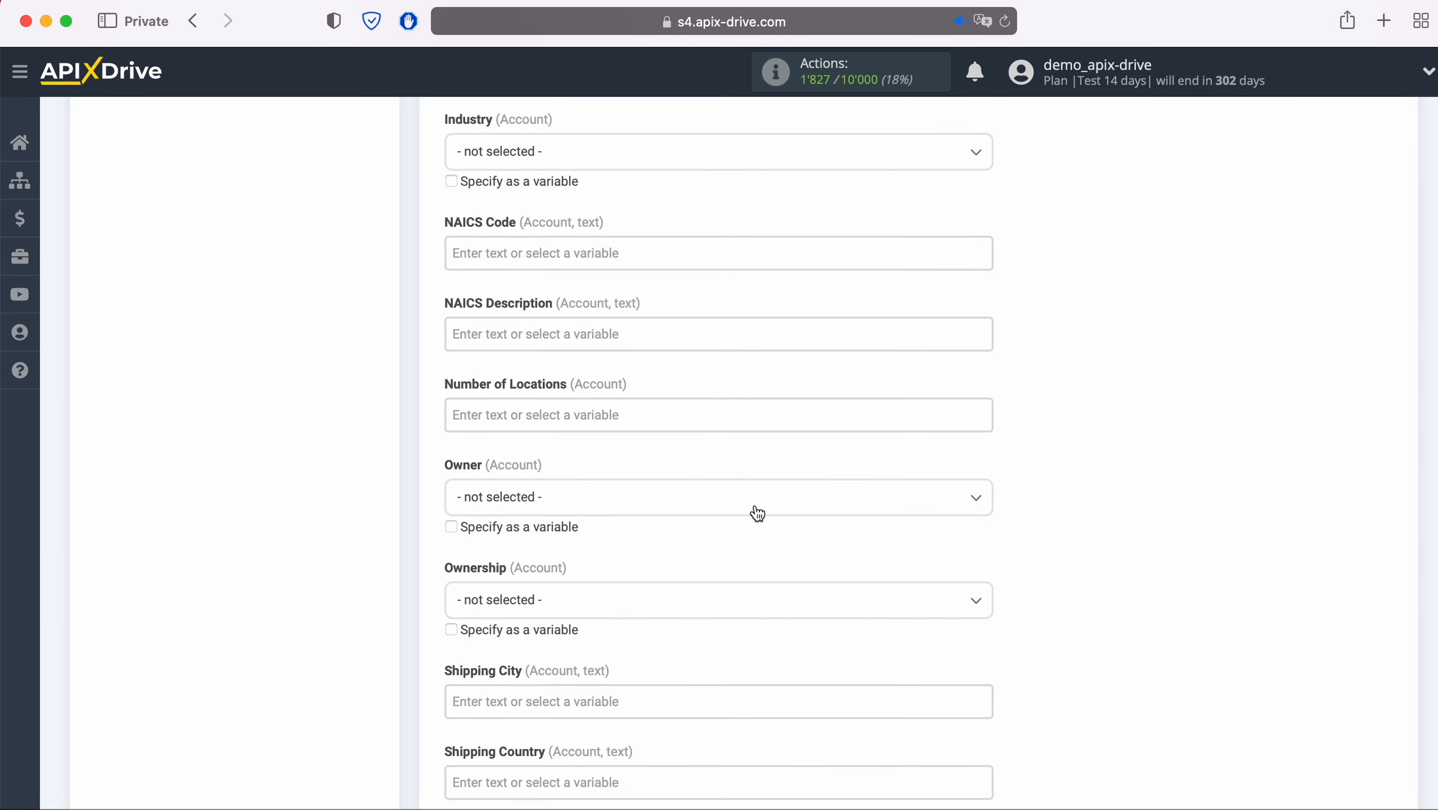
scroll(757, 513, "down", 7)
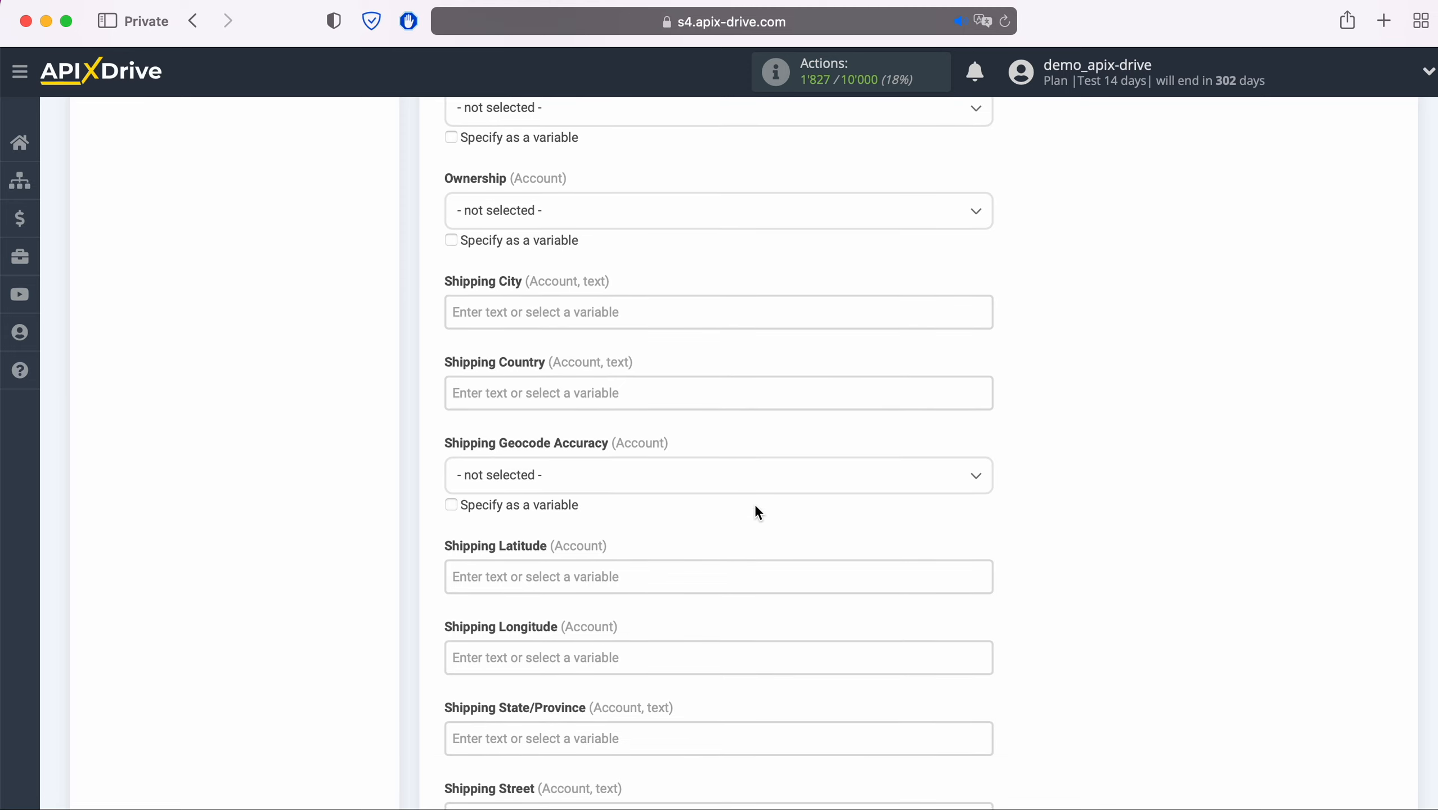
scroll(754, 504, "down", 6)
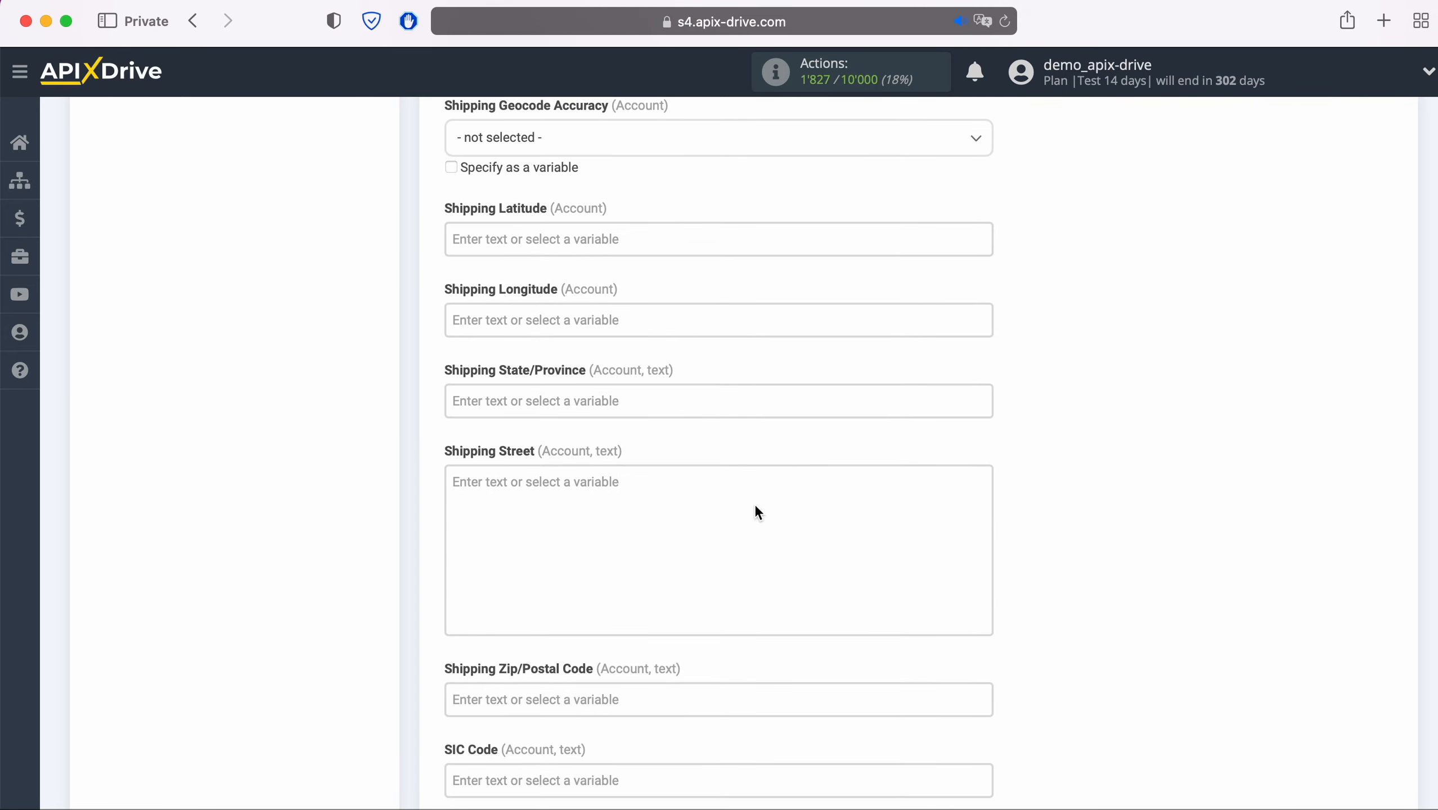
scroll(754, 509, "down", 7)
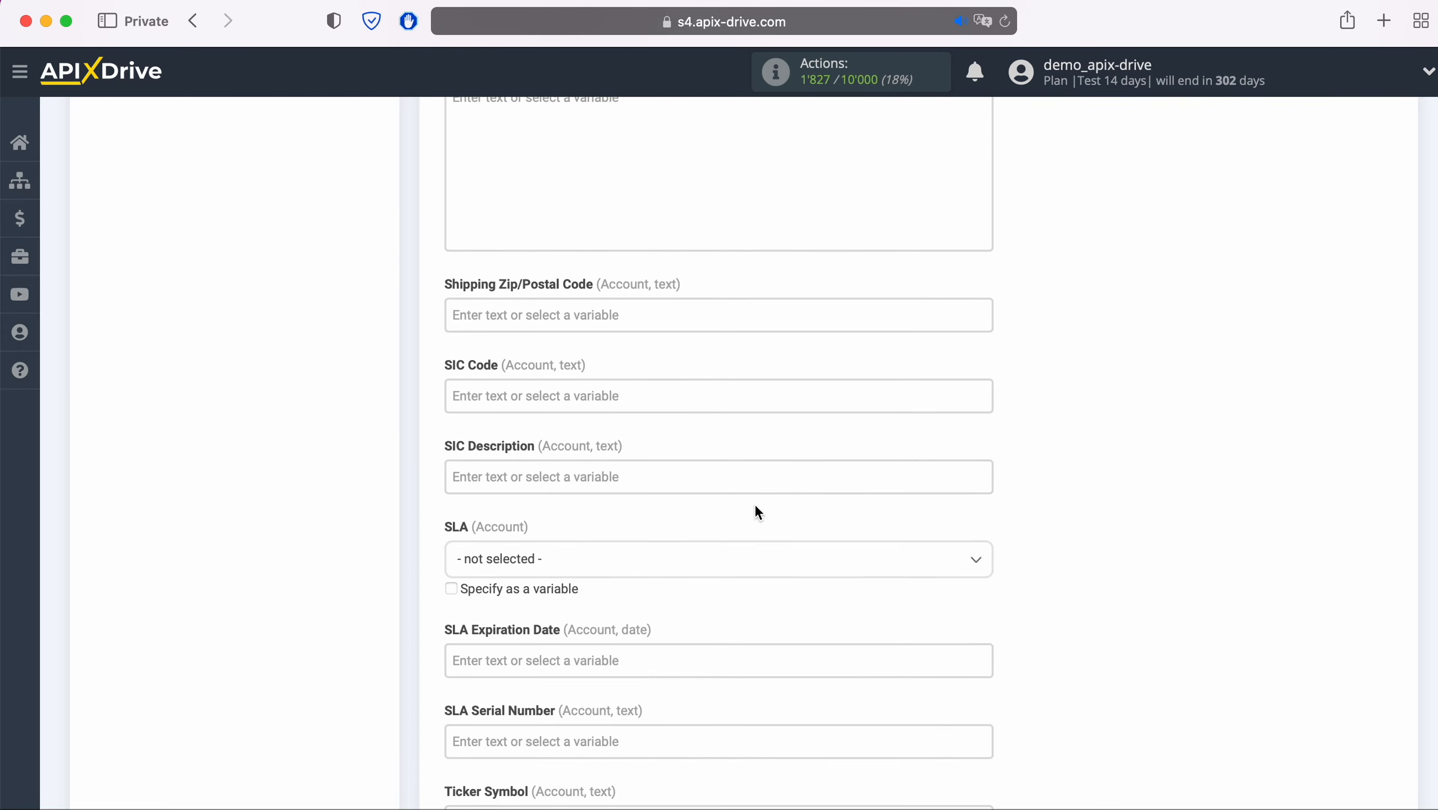
scroll(754, 507, "down", 7)
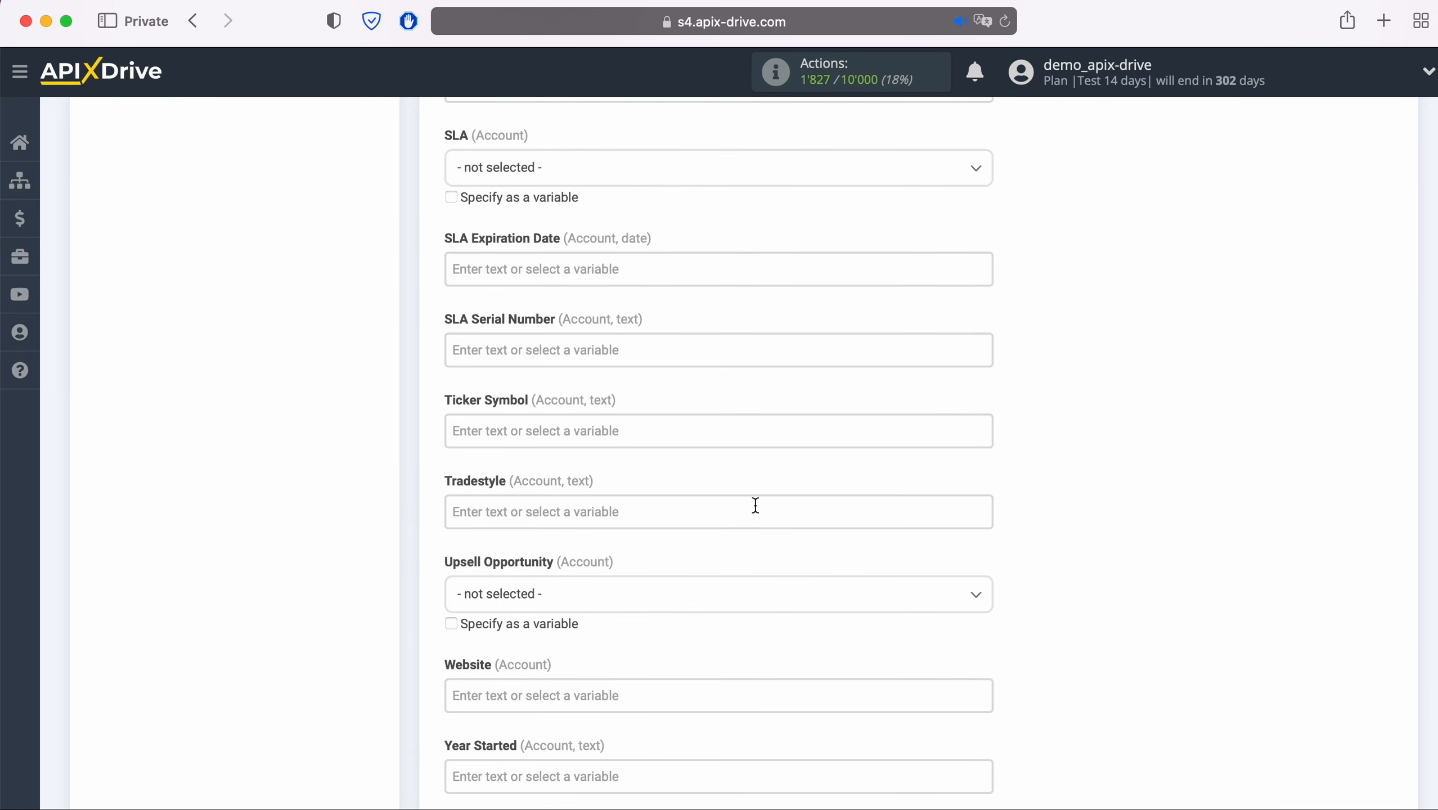
scroll(754, 505, "down", 5)
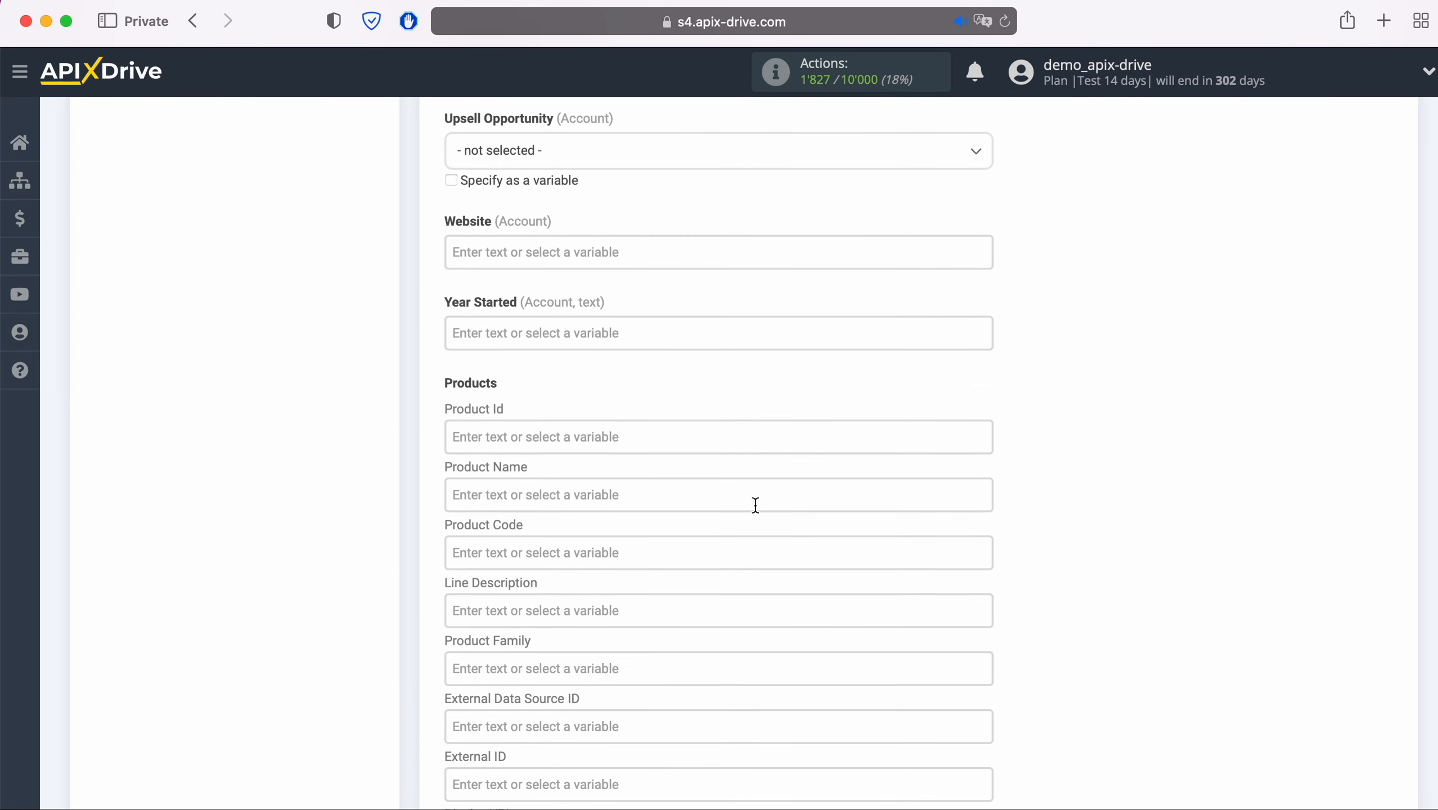
Enter product 'iPhone 4s 16Gb', quantity 1 and unit price 100, then save the mapping
left_click(636, 410)
type("i")
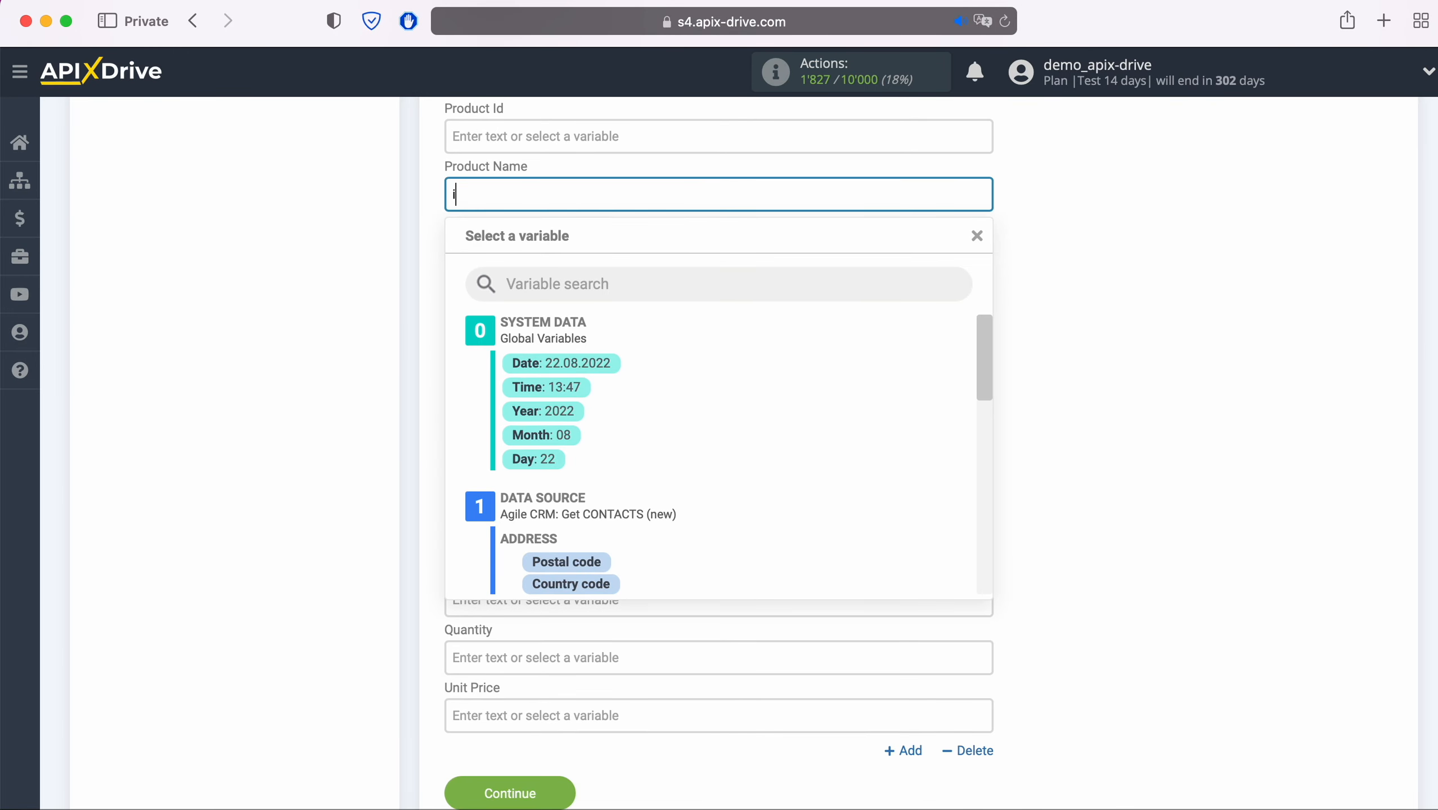
type("Phone 4s 16Gb")
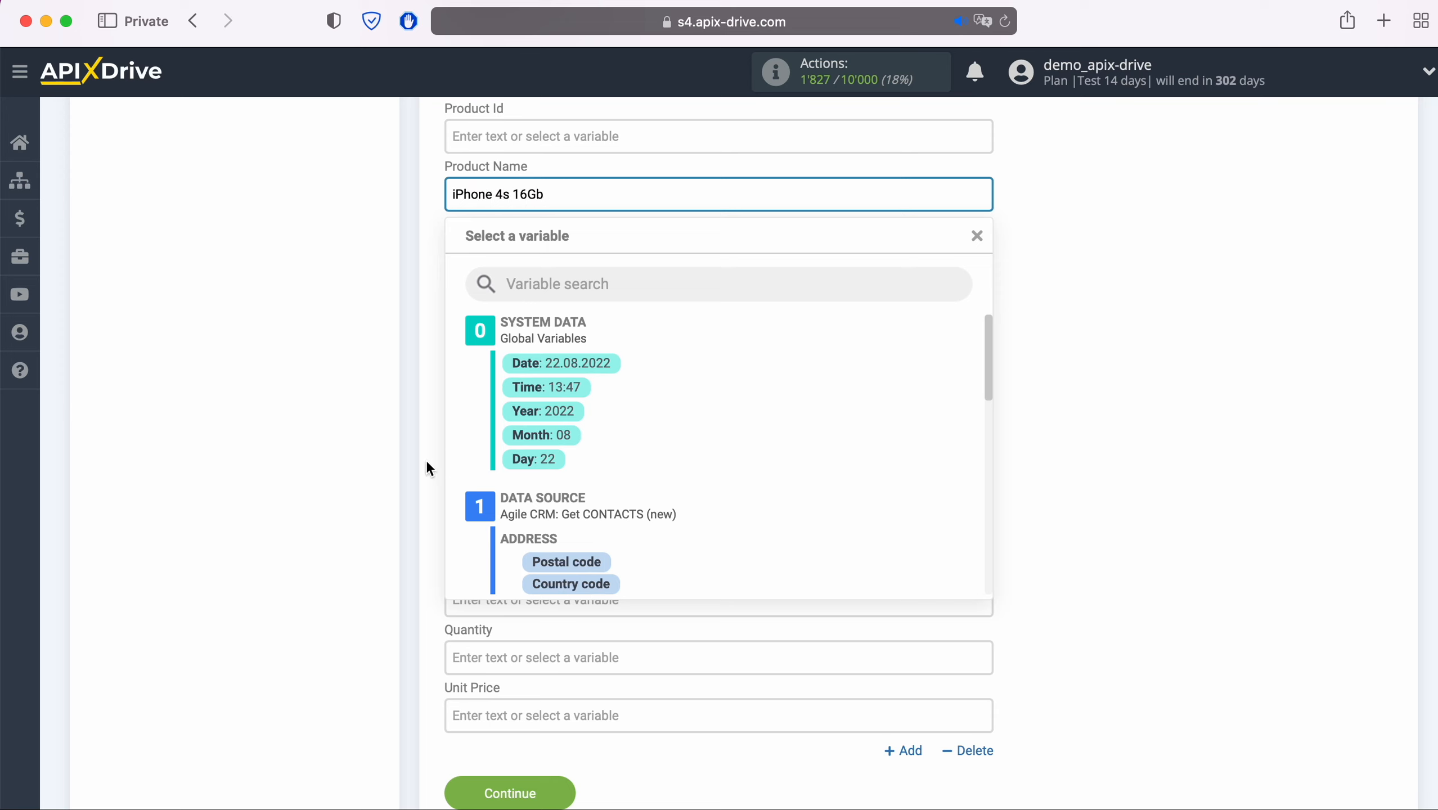
left_click(335, 460)
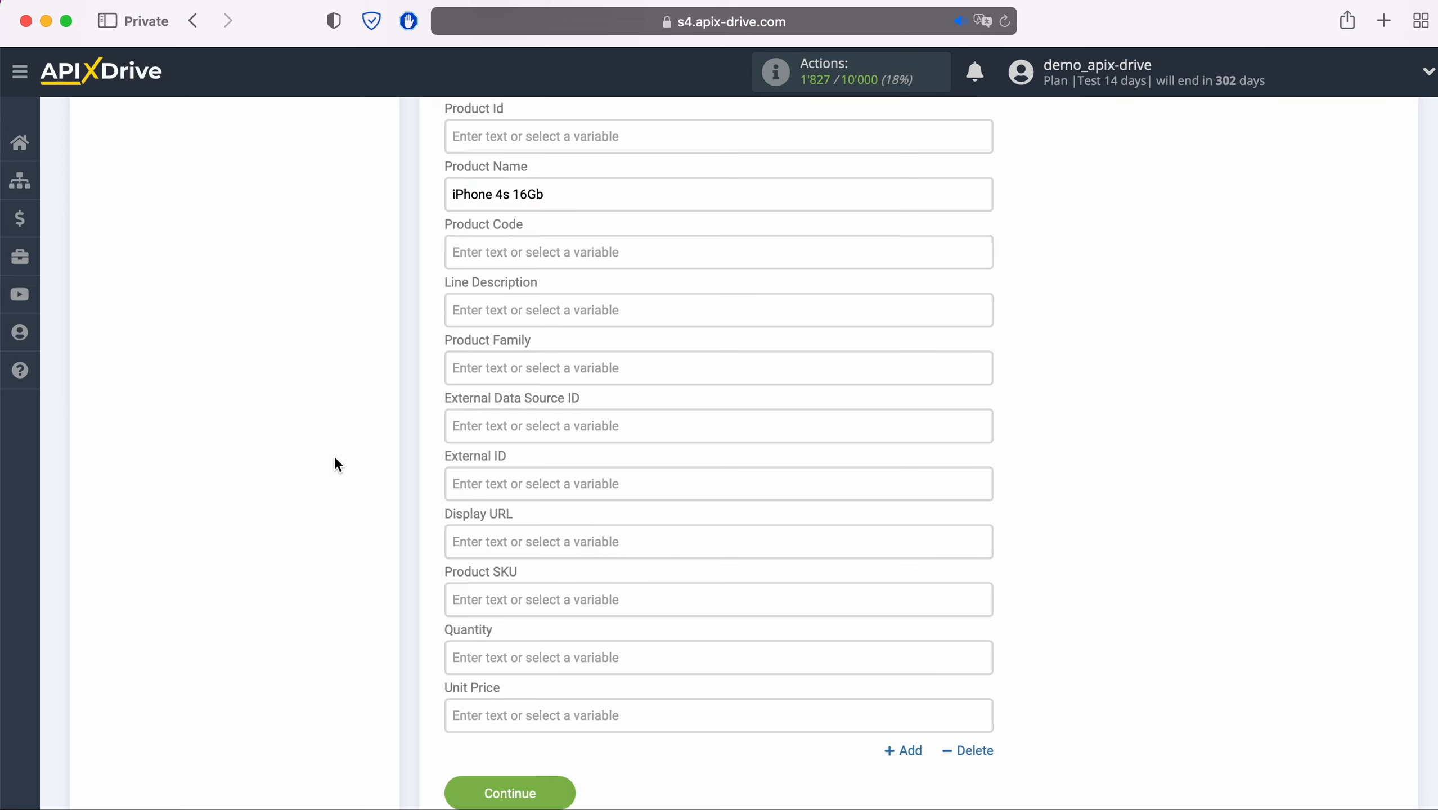
left_click(507, 657)
type("1")
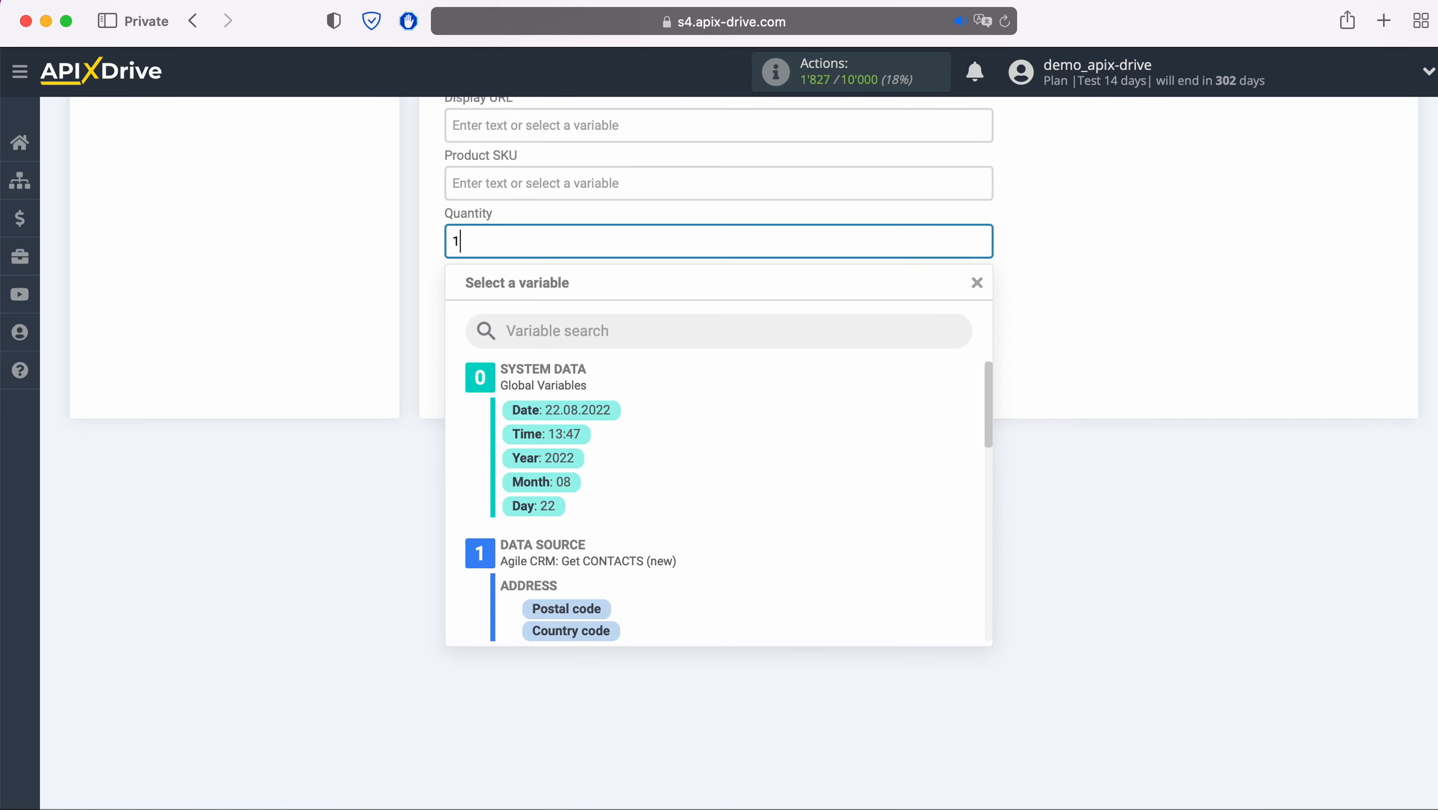
left_click(331, 357)
left_click(539, 299)
type("100")
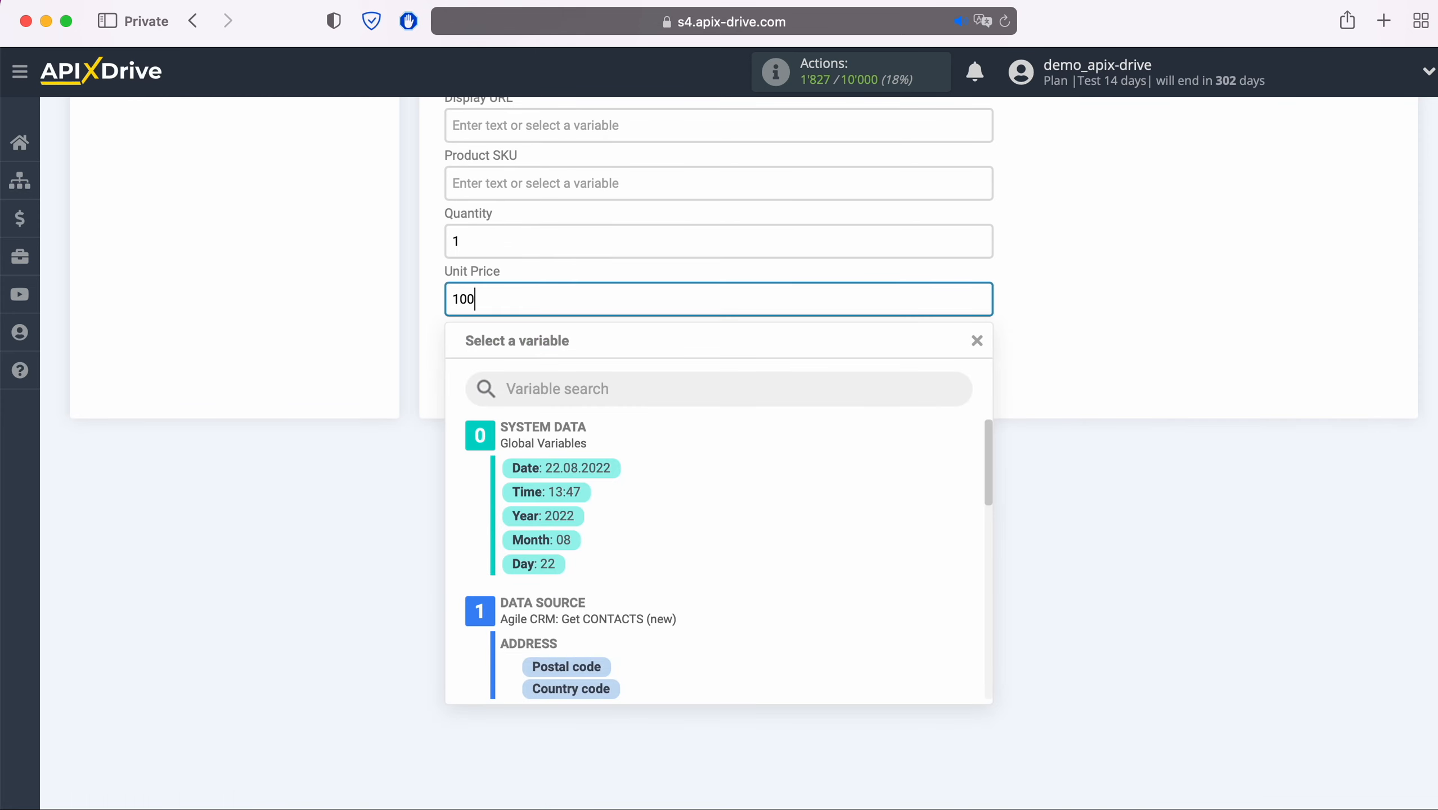
left_click(333, 299)
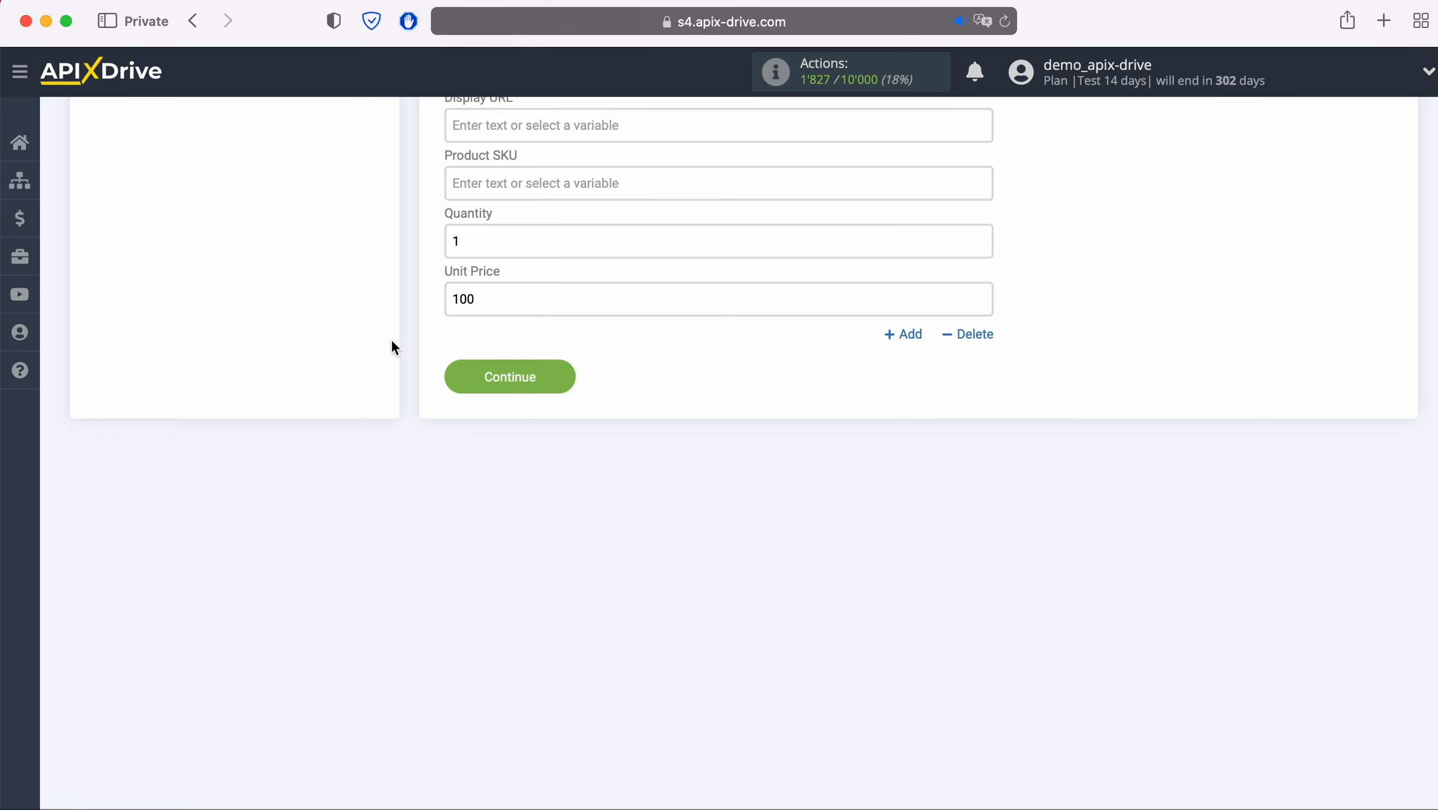
left_click(558, 377)
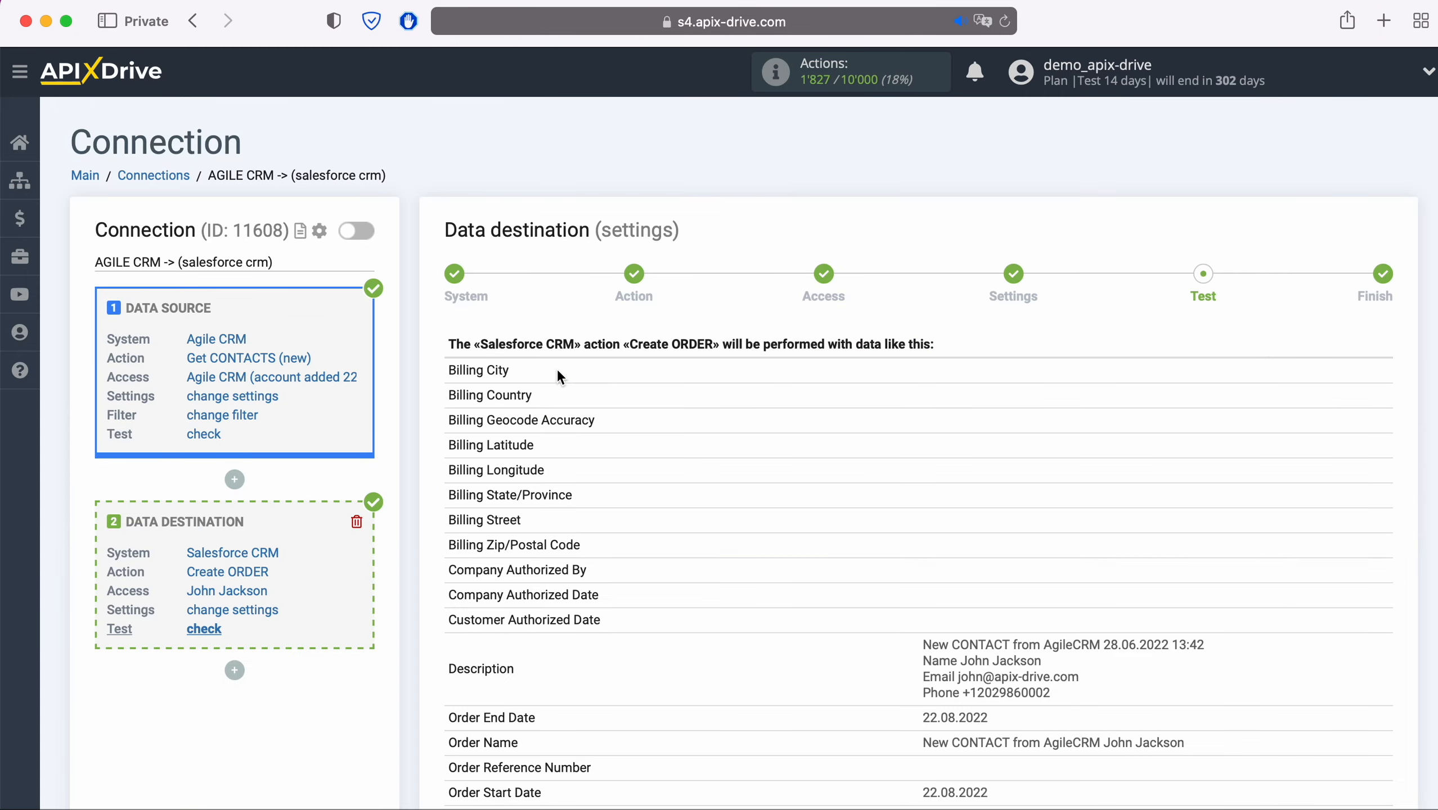
Review the Create ORDER test data preview and send it to Salesforce CRM
scroll(557, 369, "down", 5)
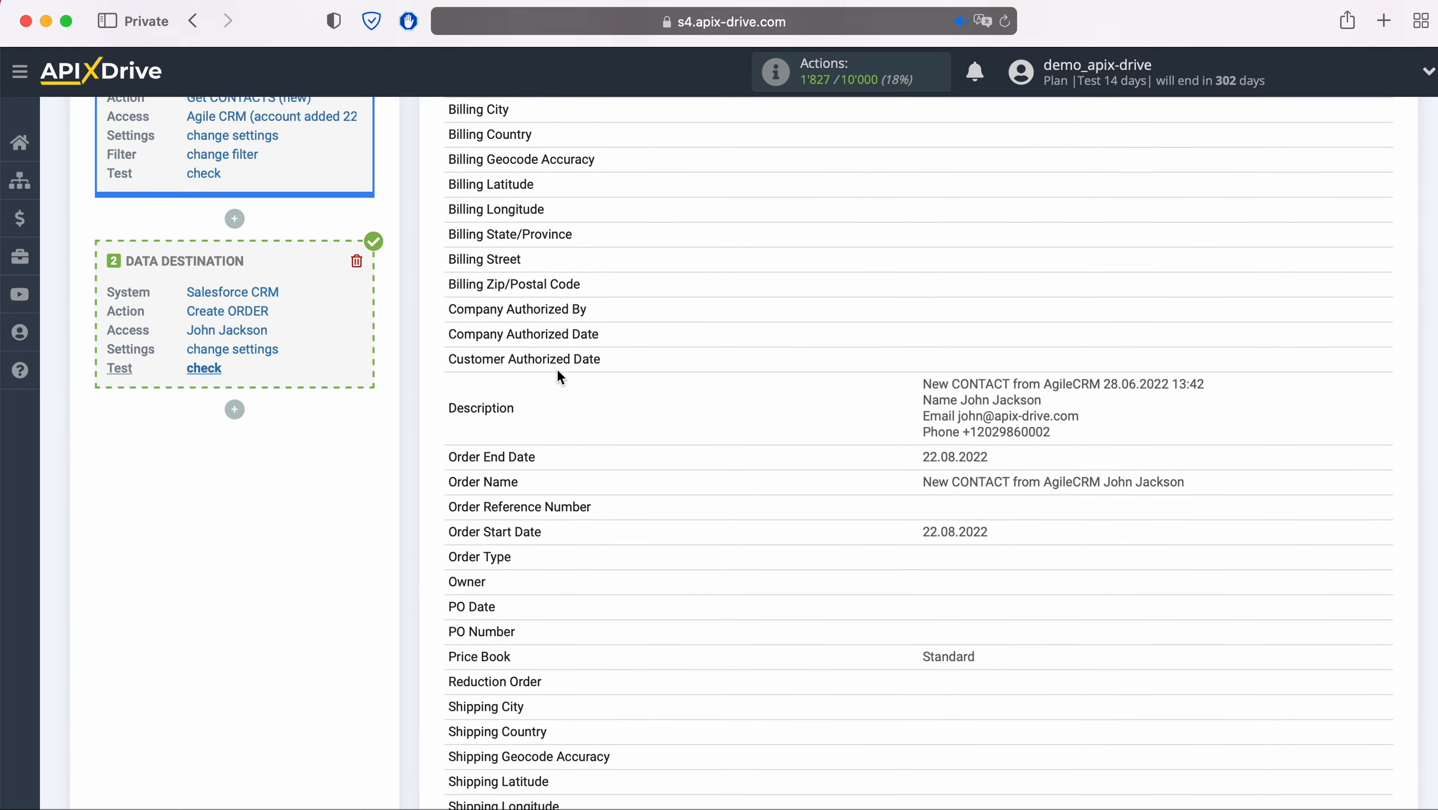
scroll(557, 371, "down", 4)
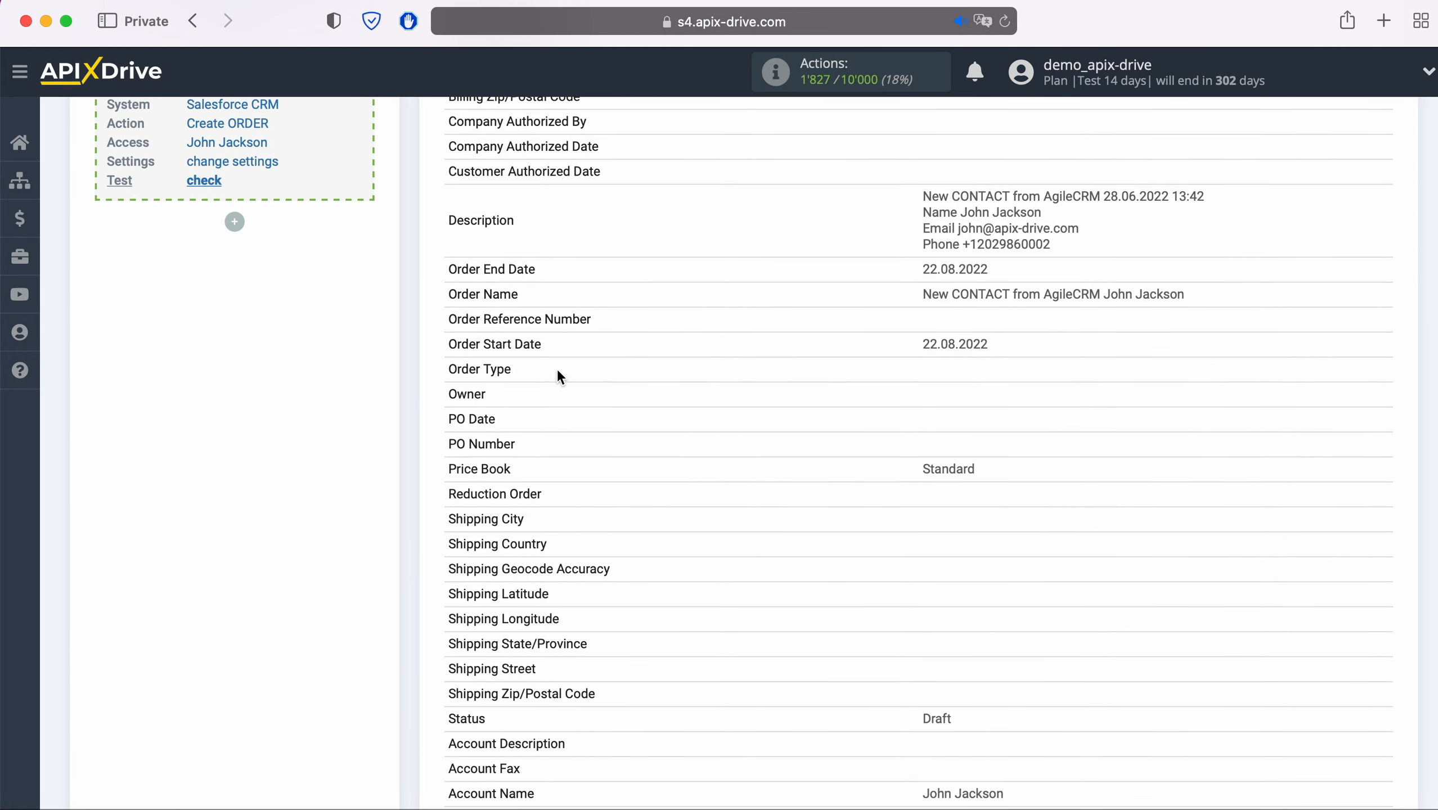
scroll(558, 369, "down", 6)
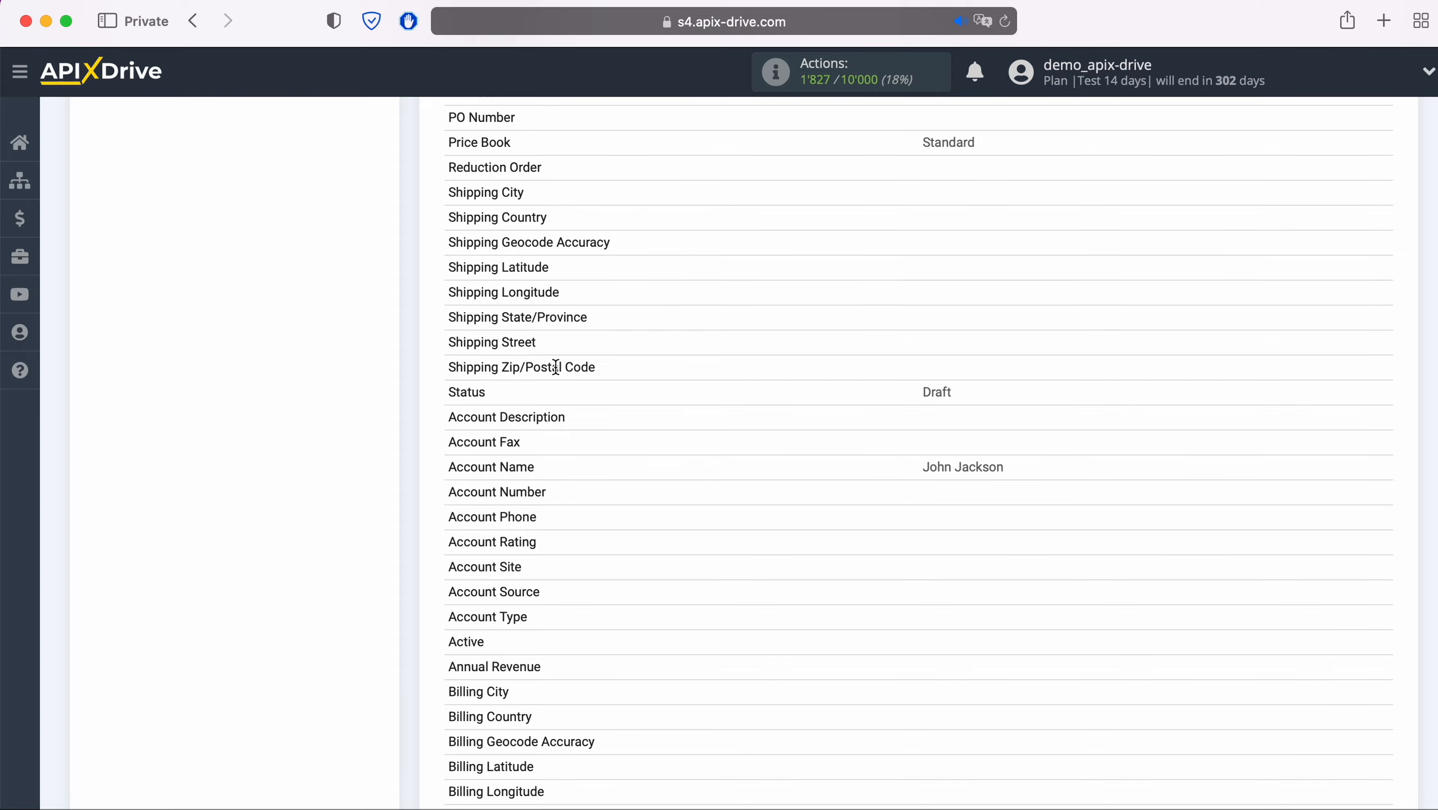
scroll(556, 367, "down", 7)
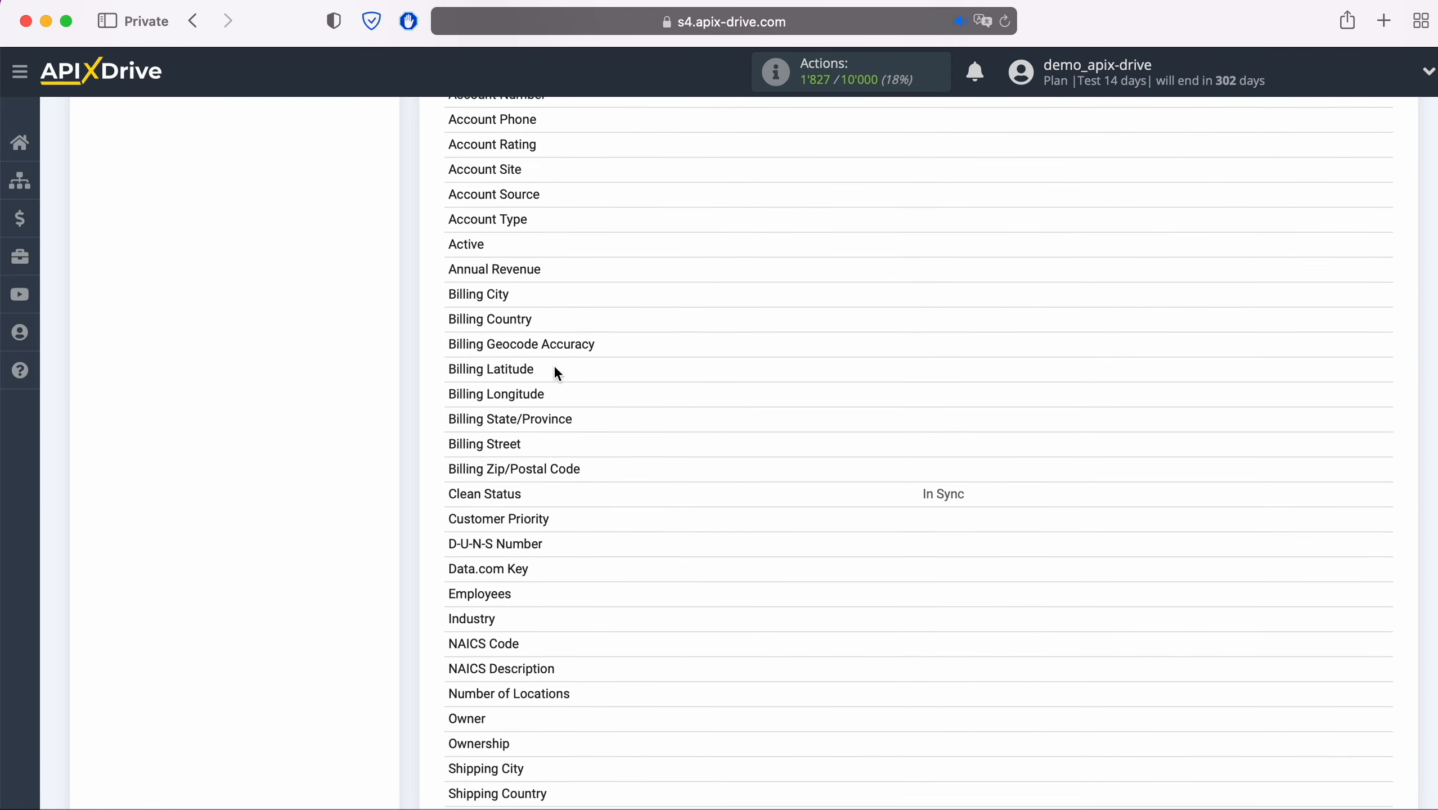
scroll(555, 368, "down", 8)
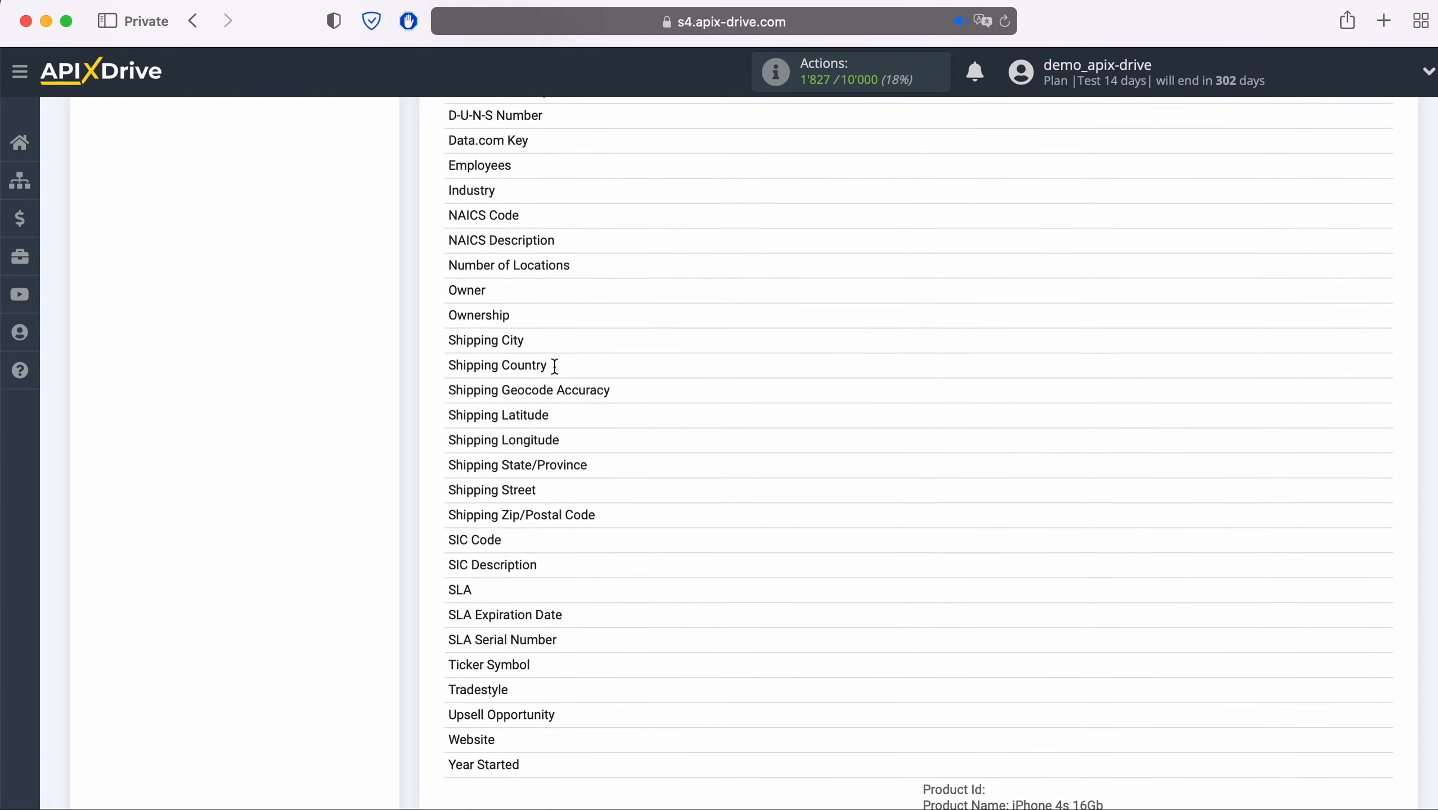
scroll(554, 365, "down", 5)
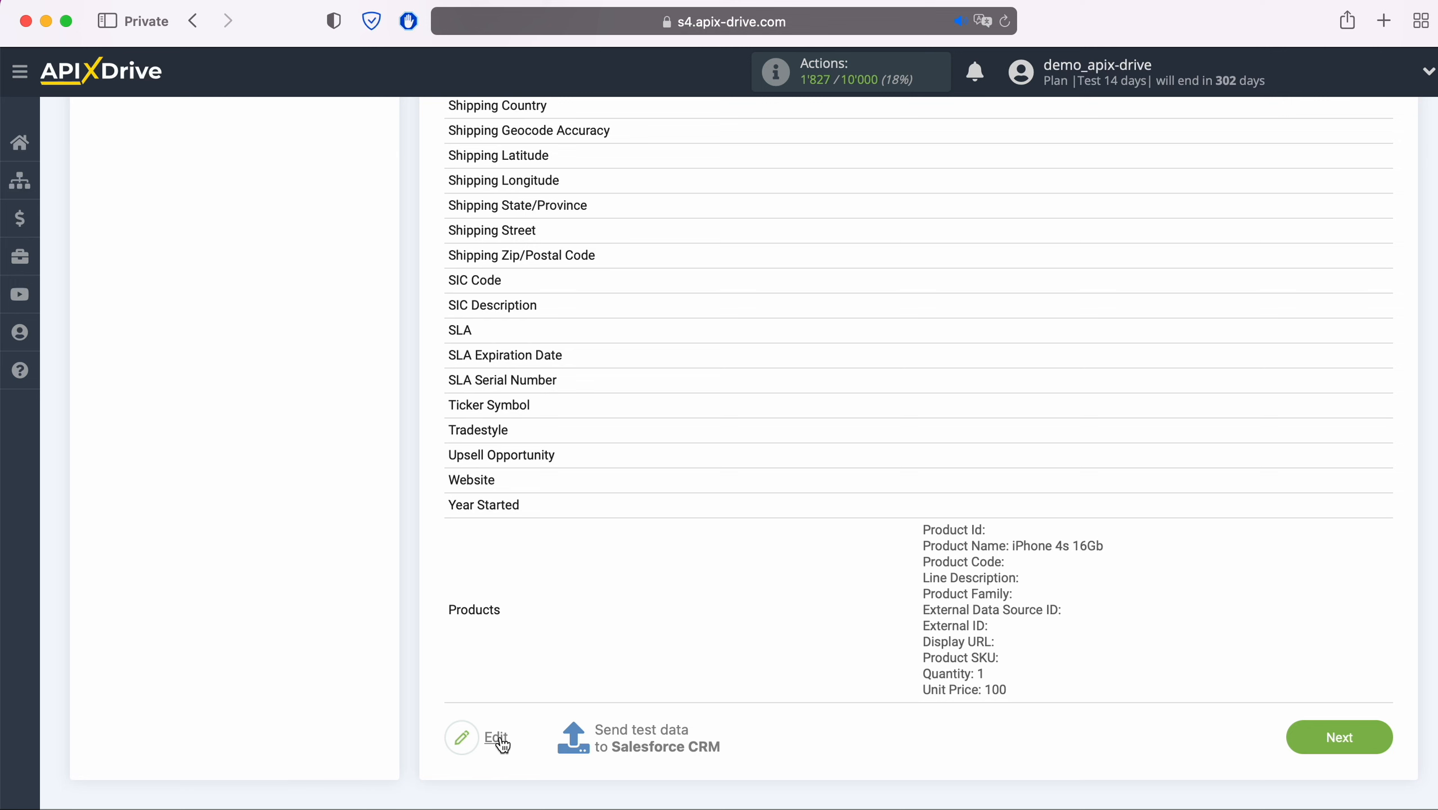
left_click(641, 729)
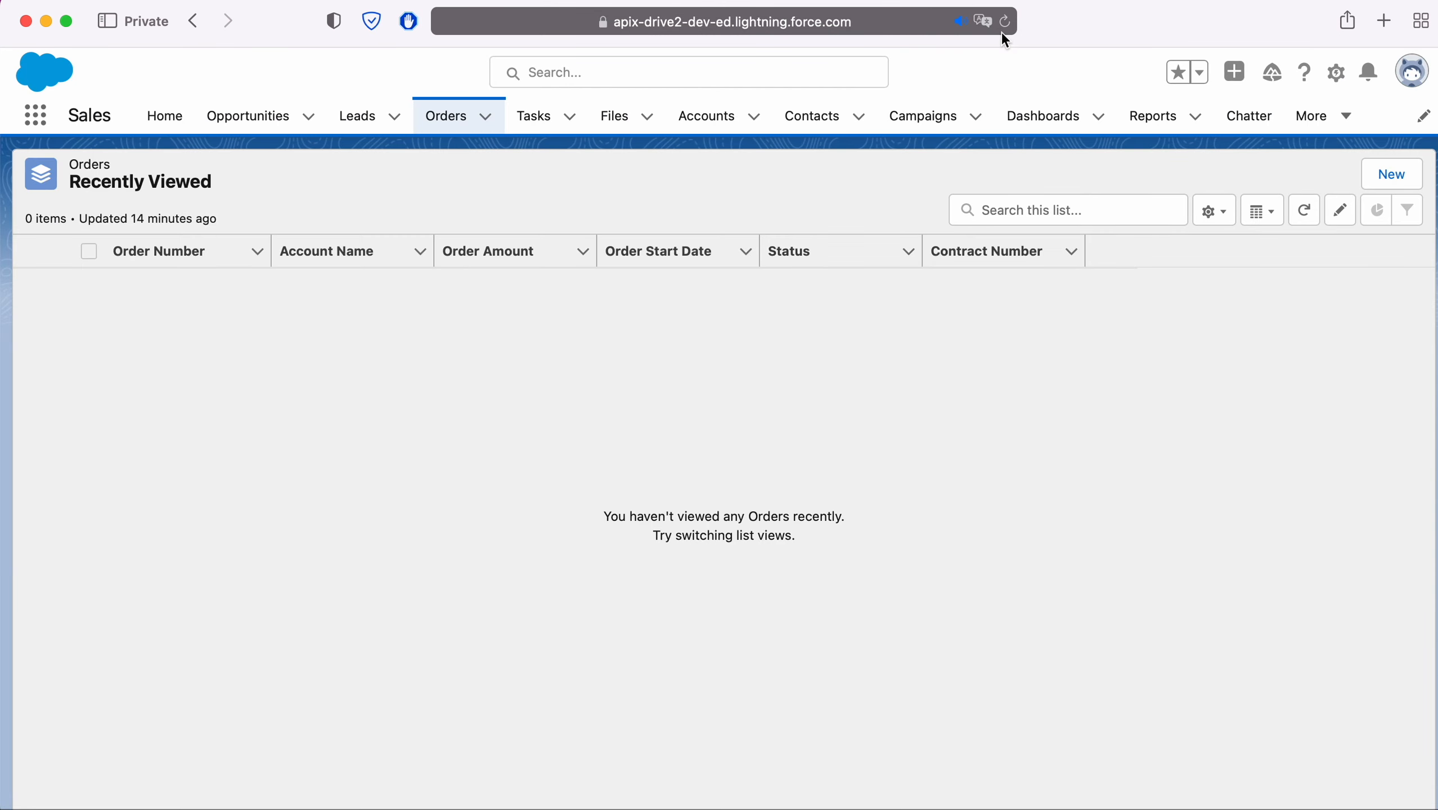
Reload the Salesforce Orders list and view the details of the new €100.00 draft order
left_click(1005, 22)
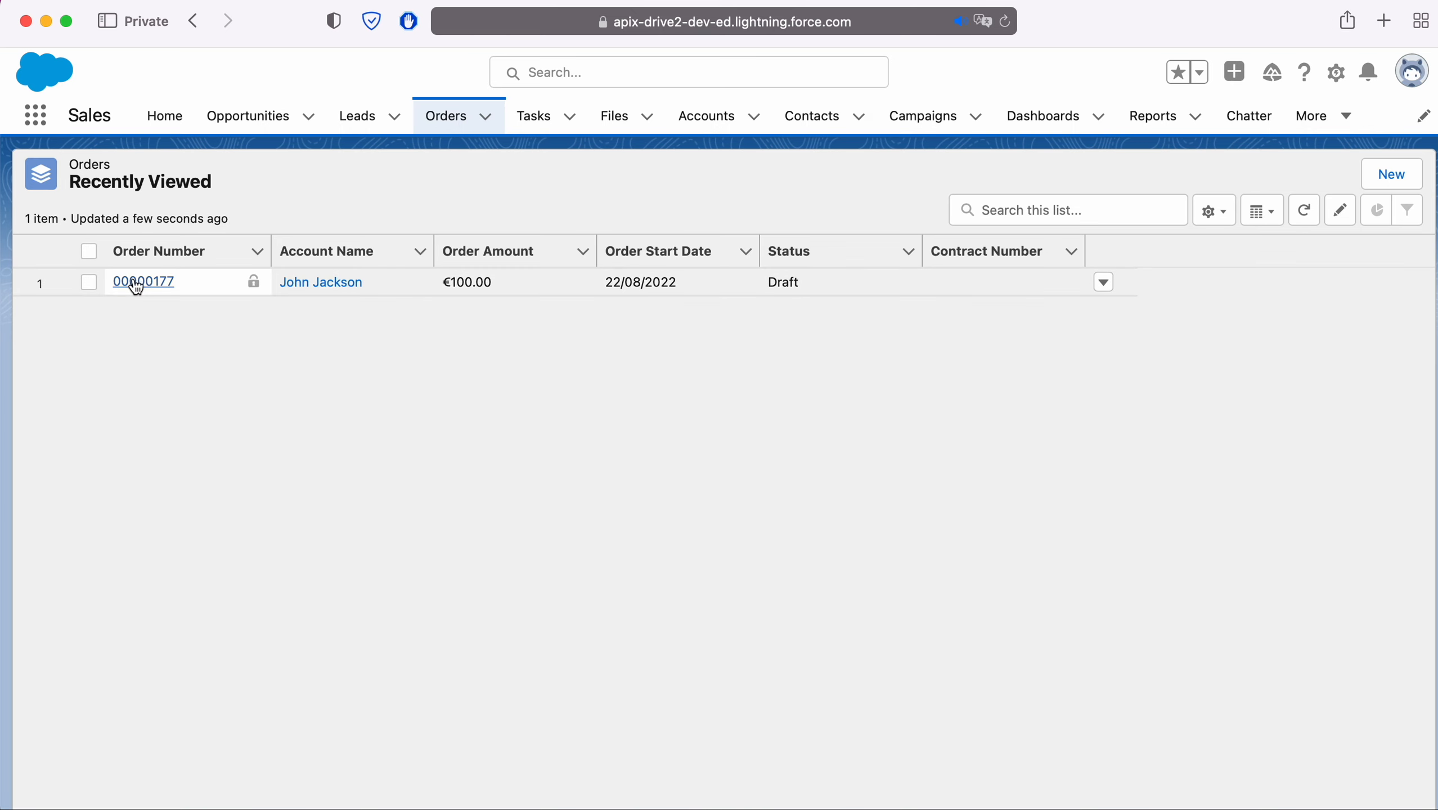
left_click(135, 282)
left_click(161, 356)
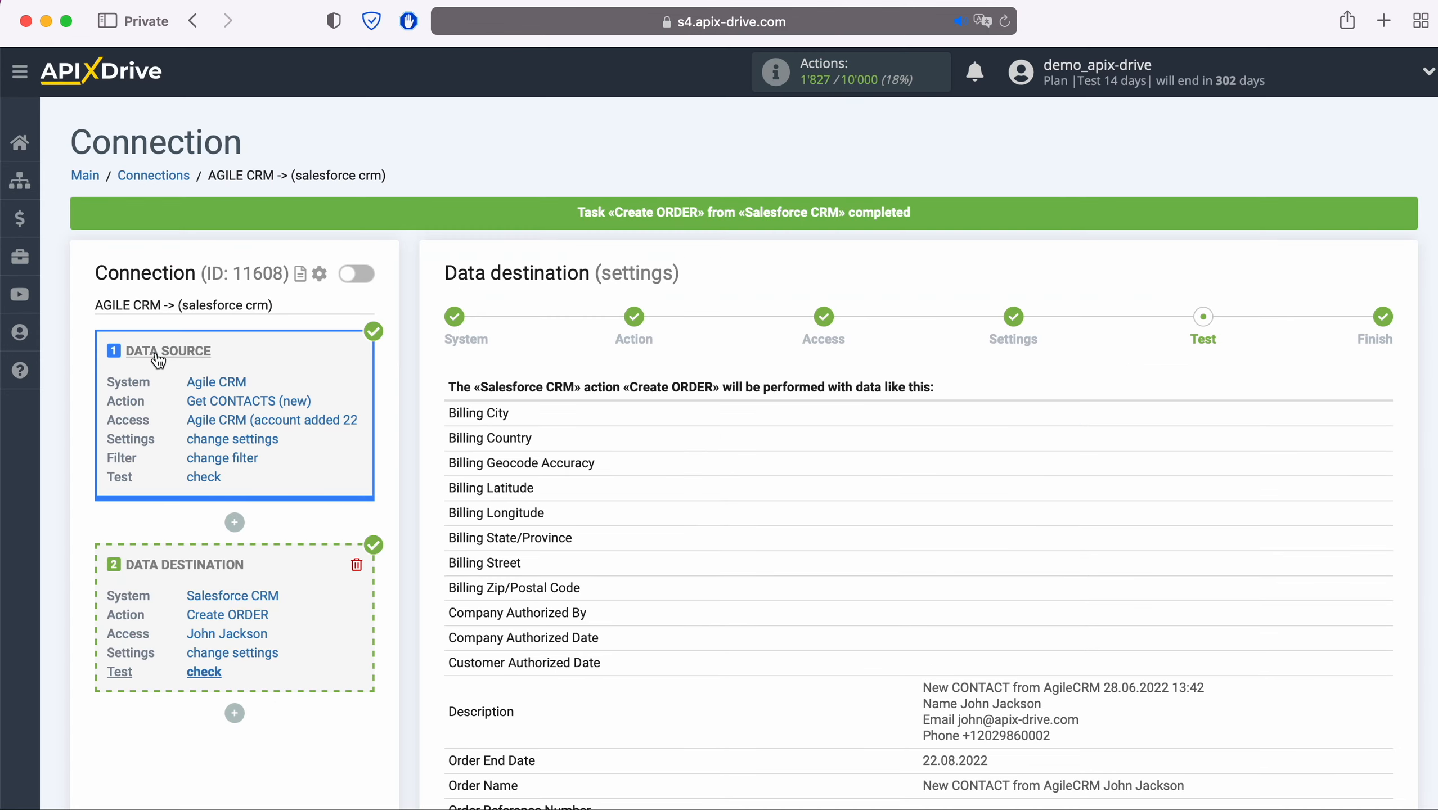
Complete the test step and enable automatic updates for the Agile CRM to Salesforce connection
scroll(1302, 598, "down", 5)
scroll(1301, 599, "down", 15)
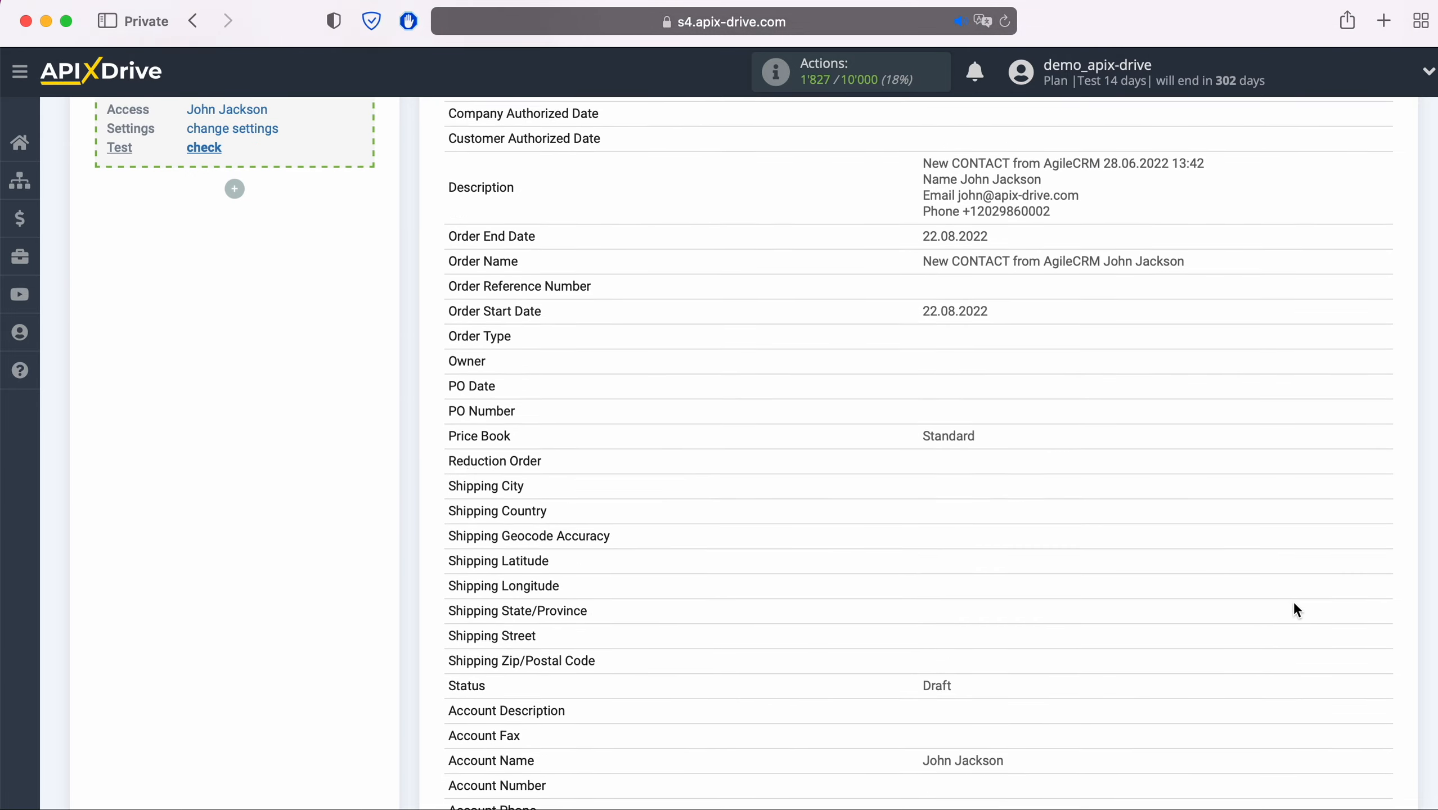
scroll(1285, 611, "down", 12)
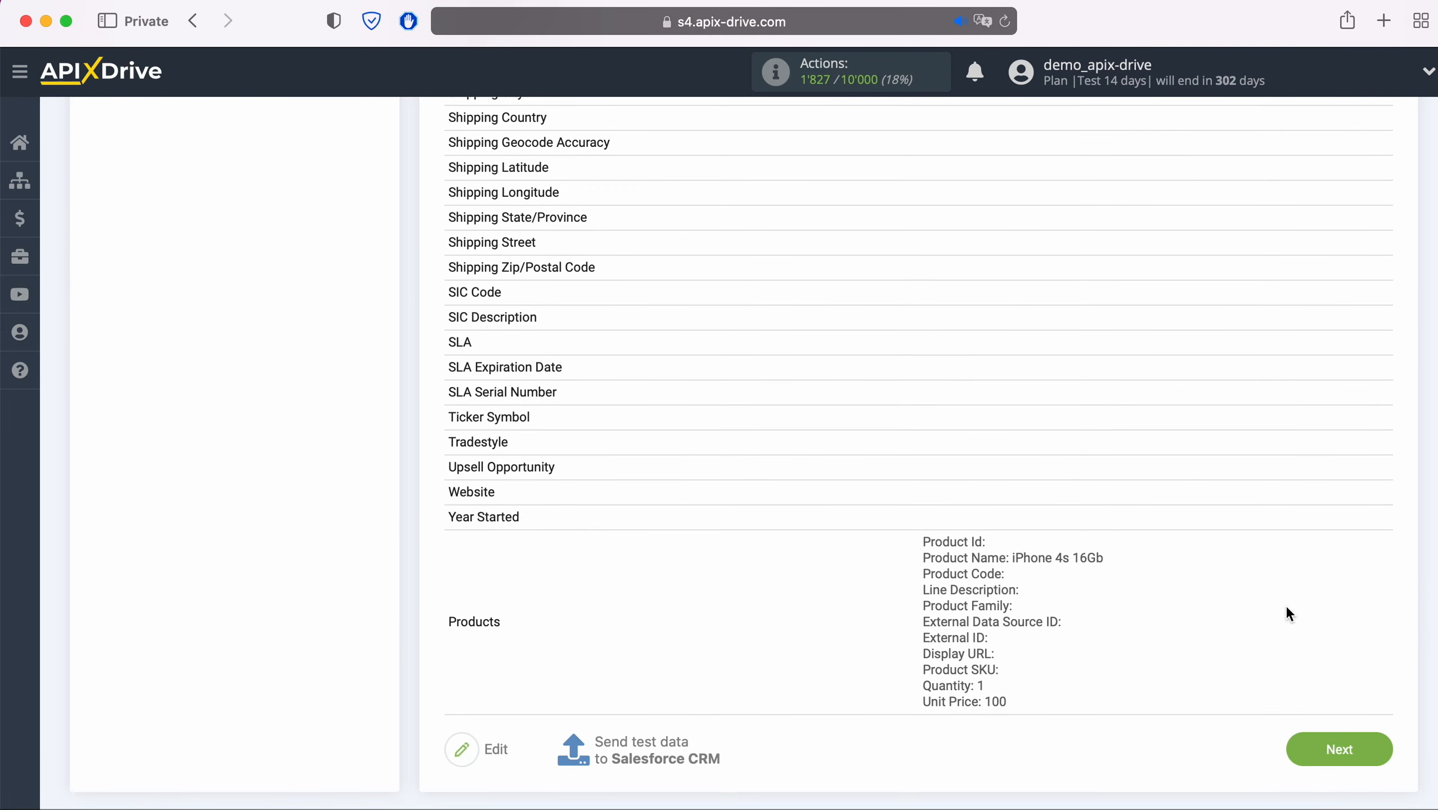
left_click(1377, 755)
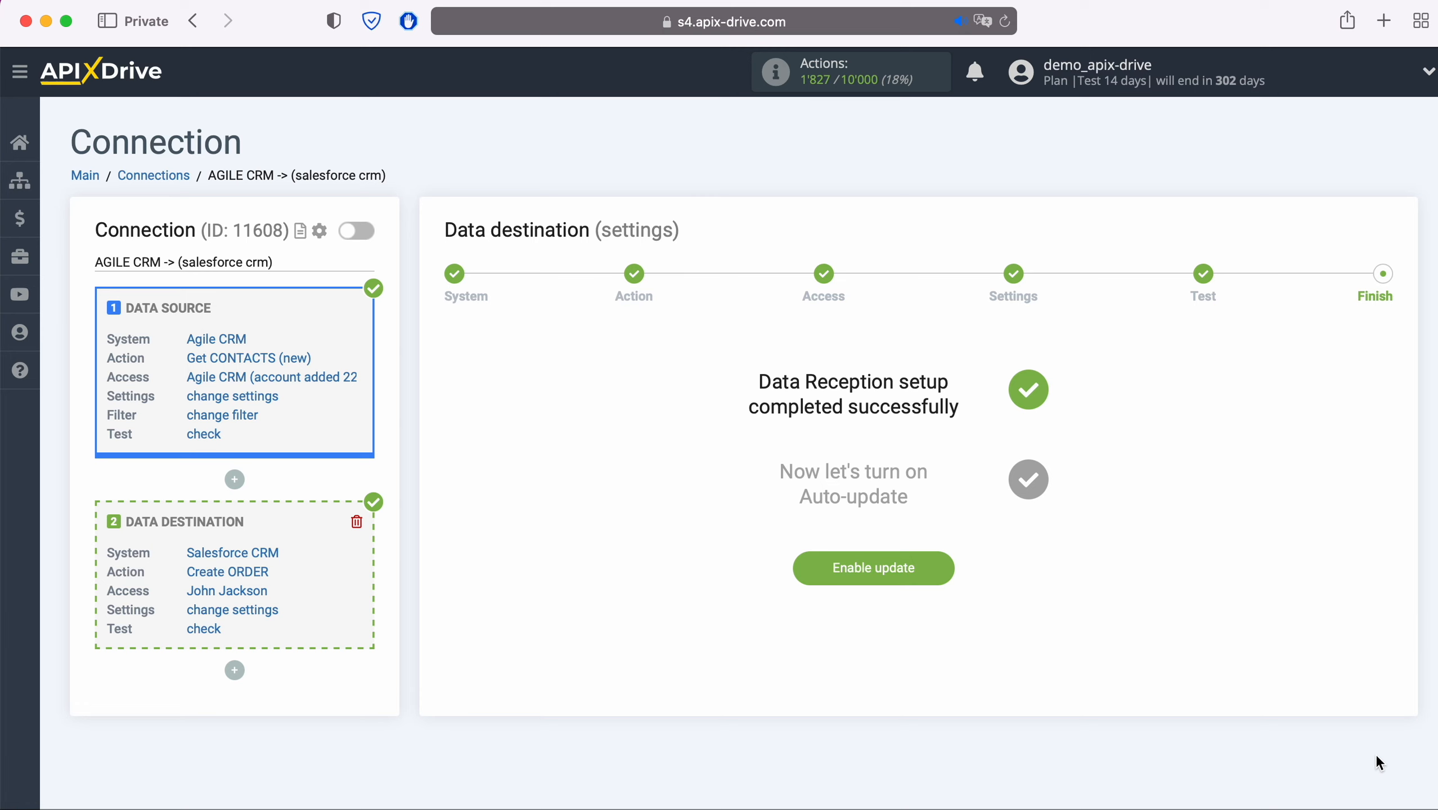
left_click(947, 568)
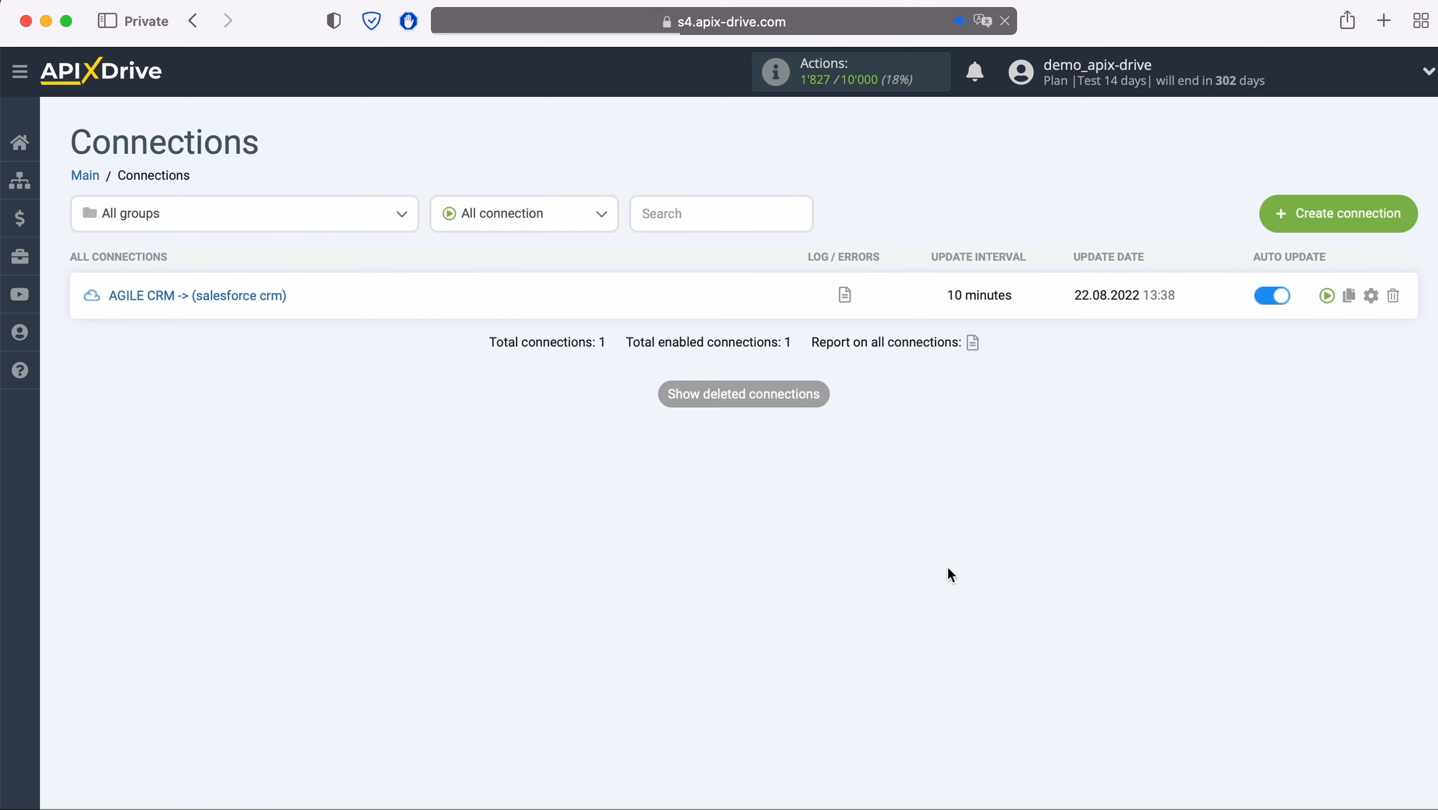
Change the connection's update interval from 10 to 5 minutes and save it
left_click(1367, 296)
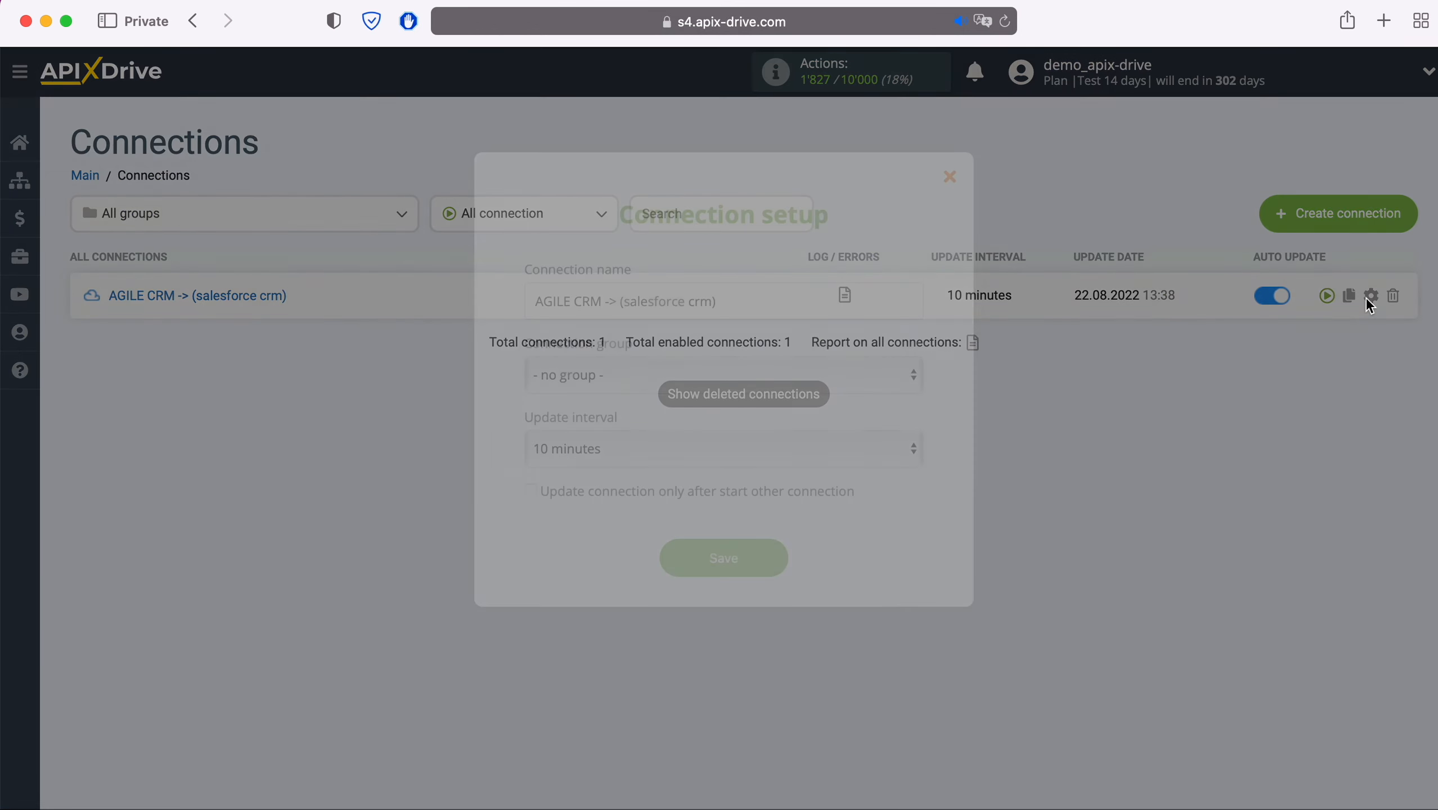
left_click(837, 449)
left_click(799, 423)
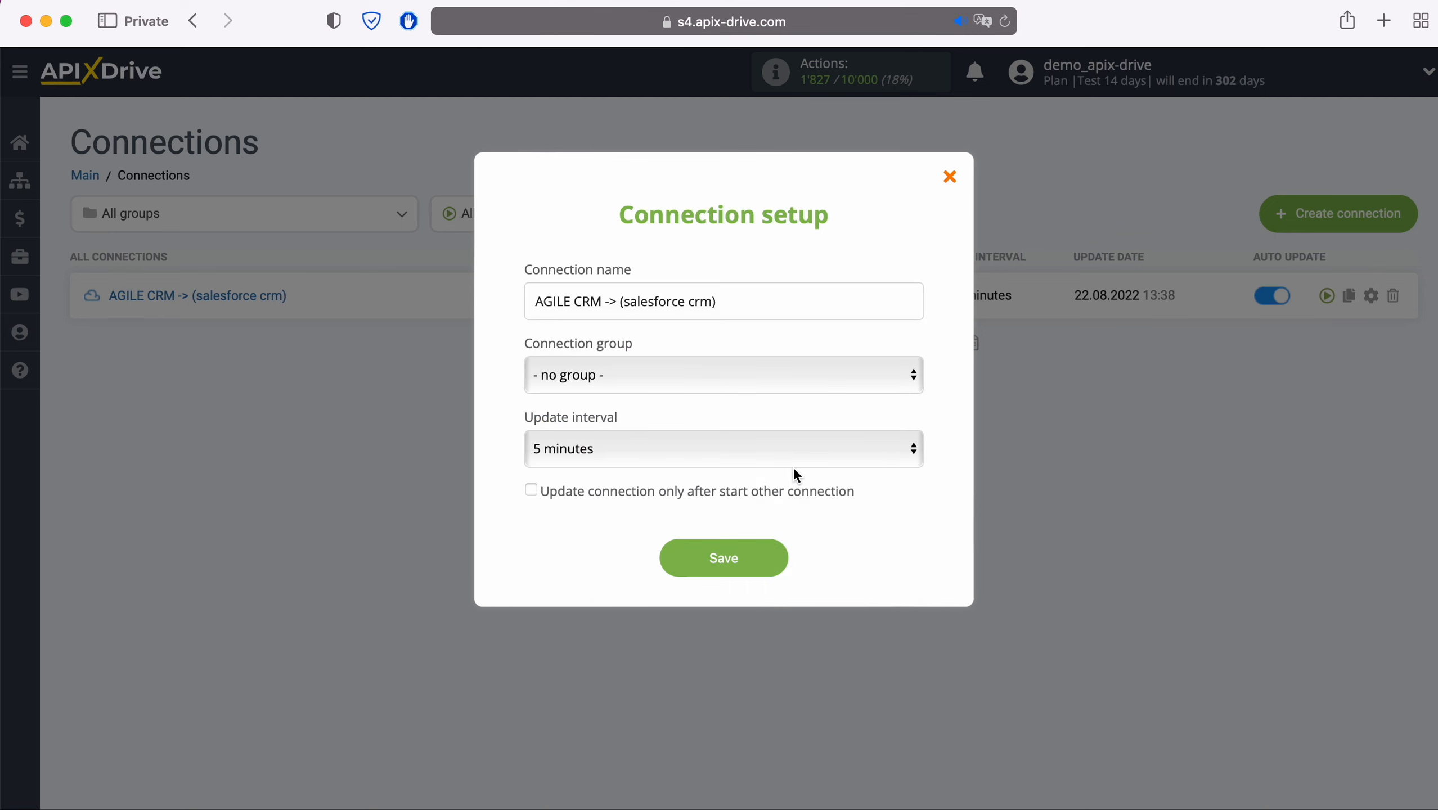
left_click(781, 555)
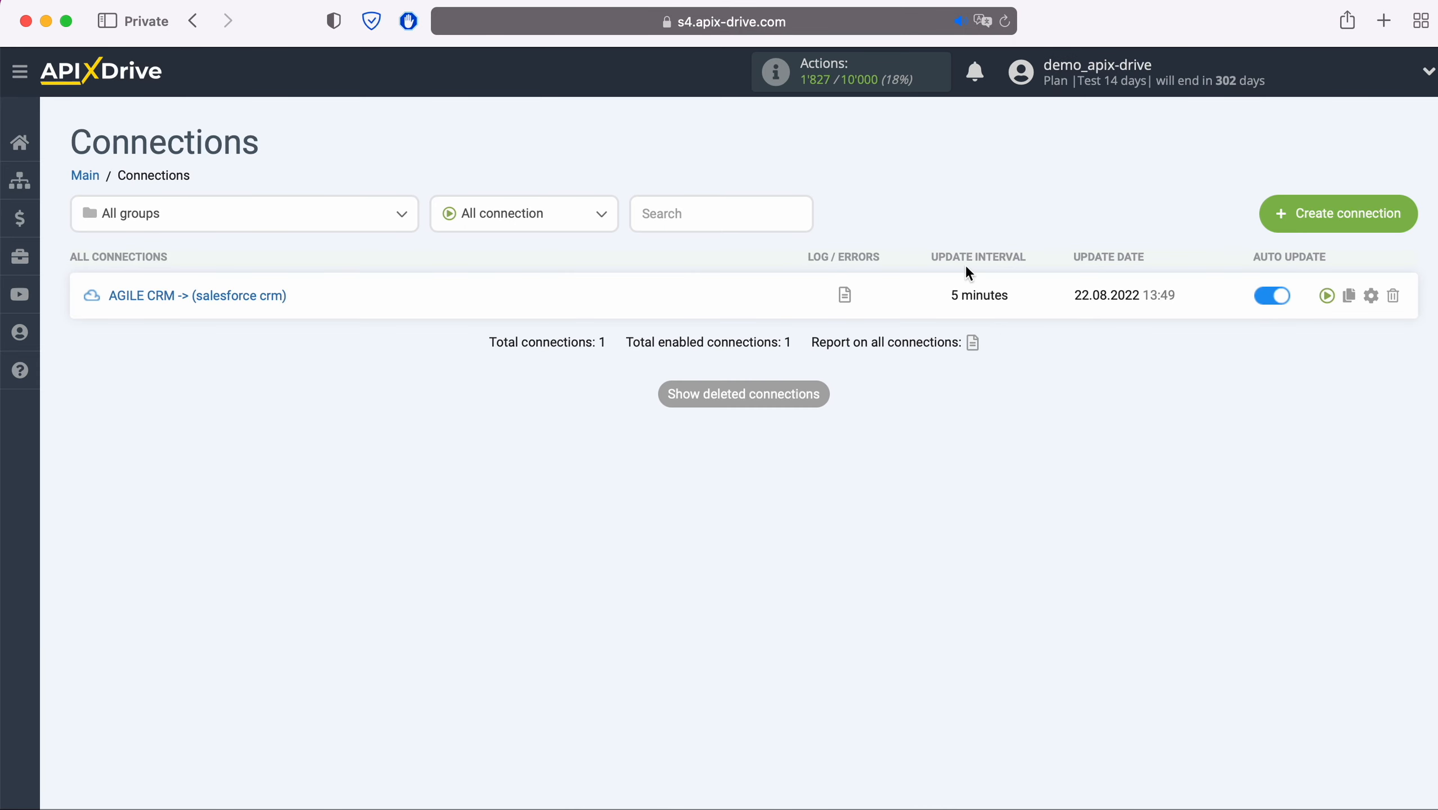